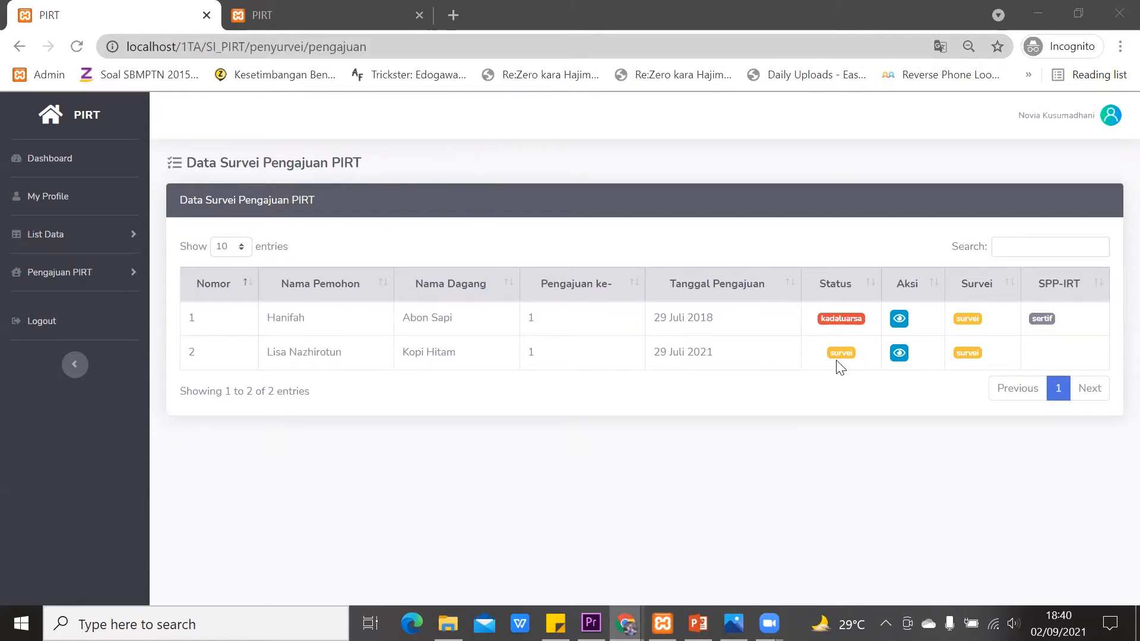
pyautogui.click(901, 353)
pyautogui.scroll(-5, 580, 344)
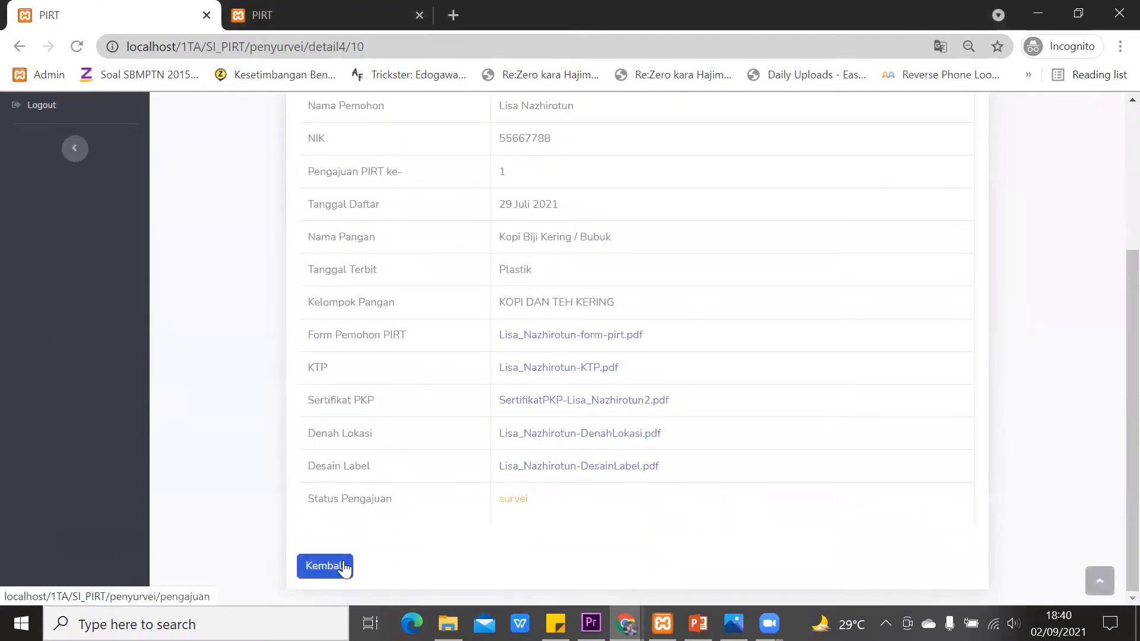
pyautogui.scroll(3, 382, 517)
pyautogui.scroll(-3, 380, 522)
pyautogui.scroll(-1, 381, 521)
pyautogui.click(335, 567)
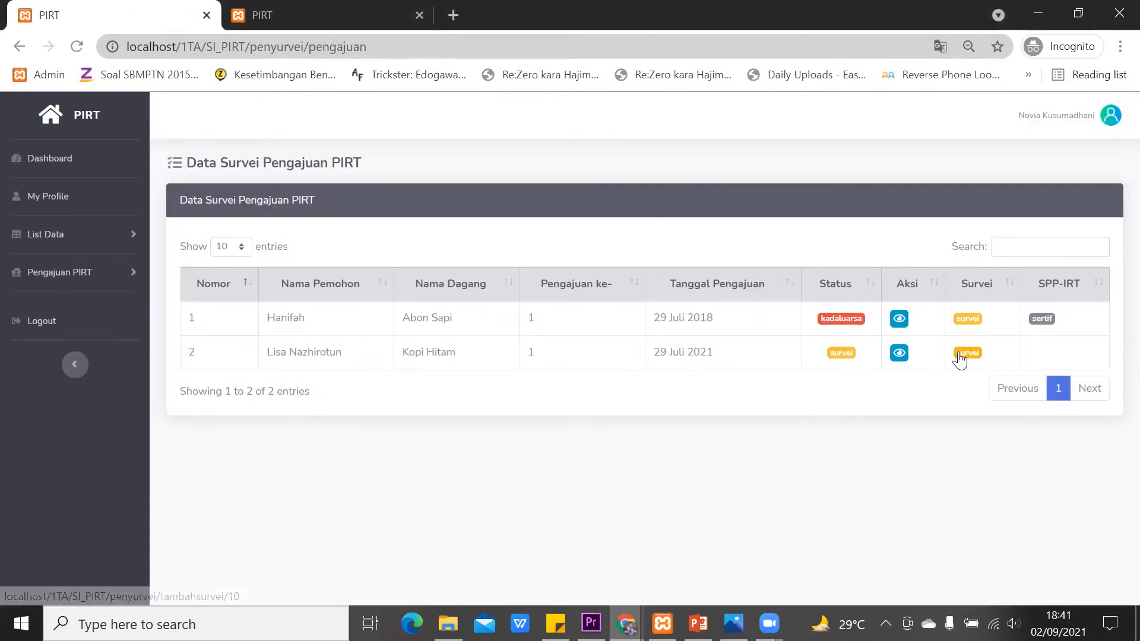
# - Start a new survey for the Kopi Hitam application dated 16/09/2021
pyautogui.click(960, 354)
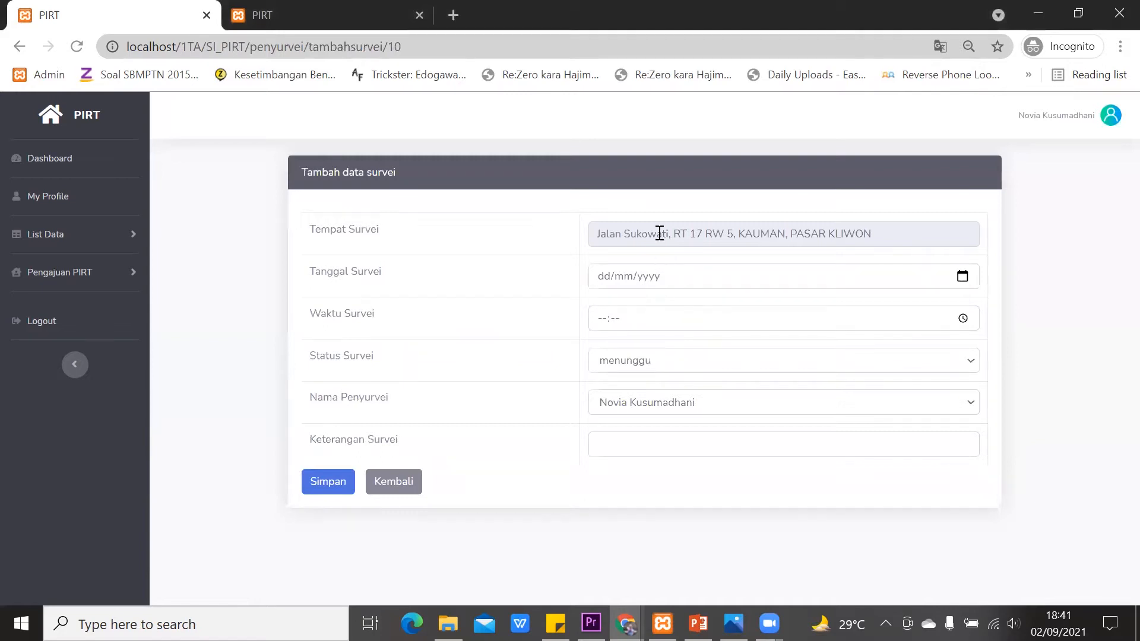
pyautogui.click(962, 276)
pyautogui.click(681, 386)
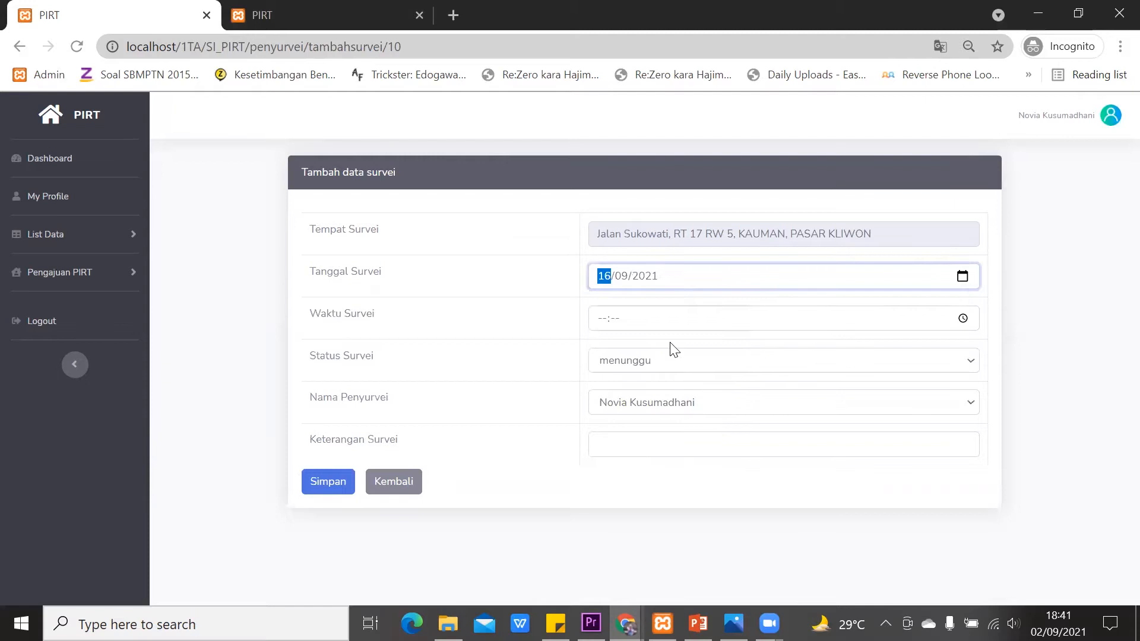
# - Set the survey time to 08:30
pyautogui.click(968, 319)
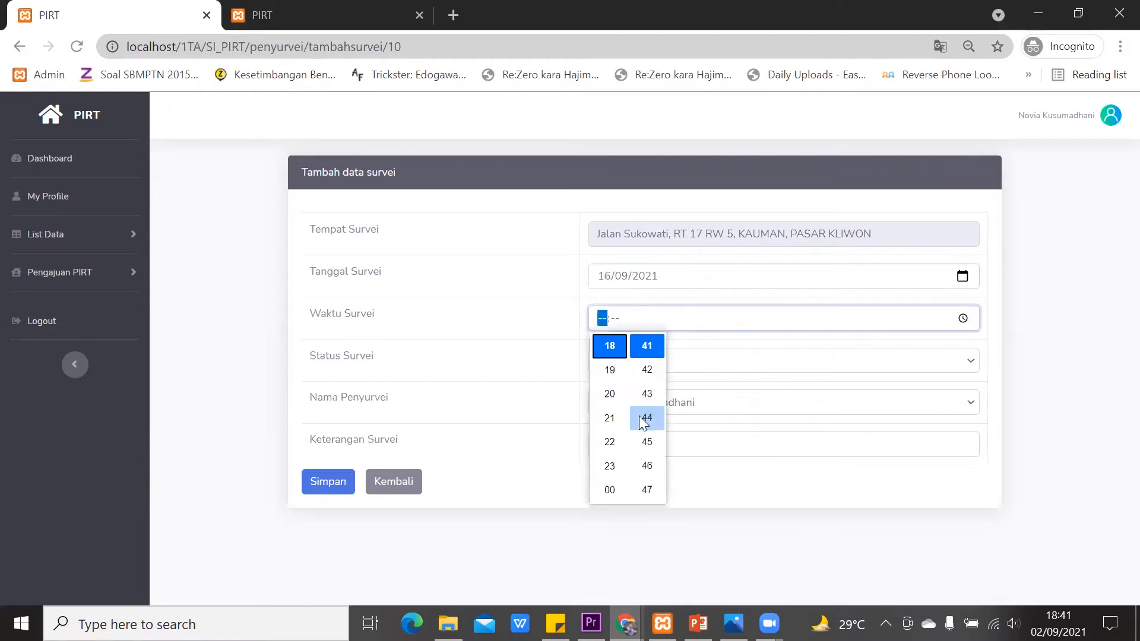
pyautogui.scroll(-1, 615, 397)
pyautogui.scroll(6, 615, 401)
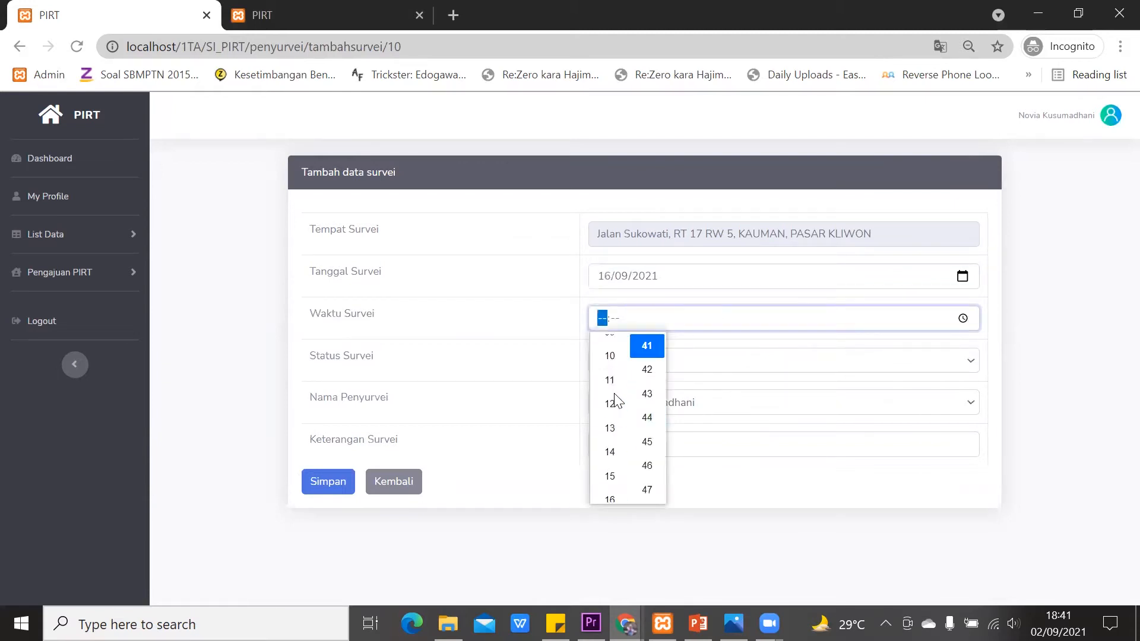
pyautogui.click(610, 422)
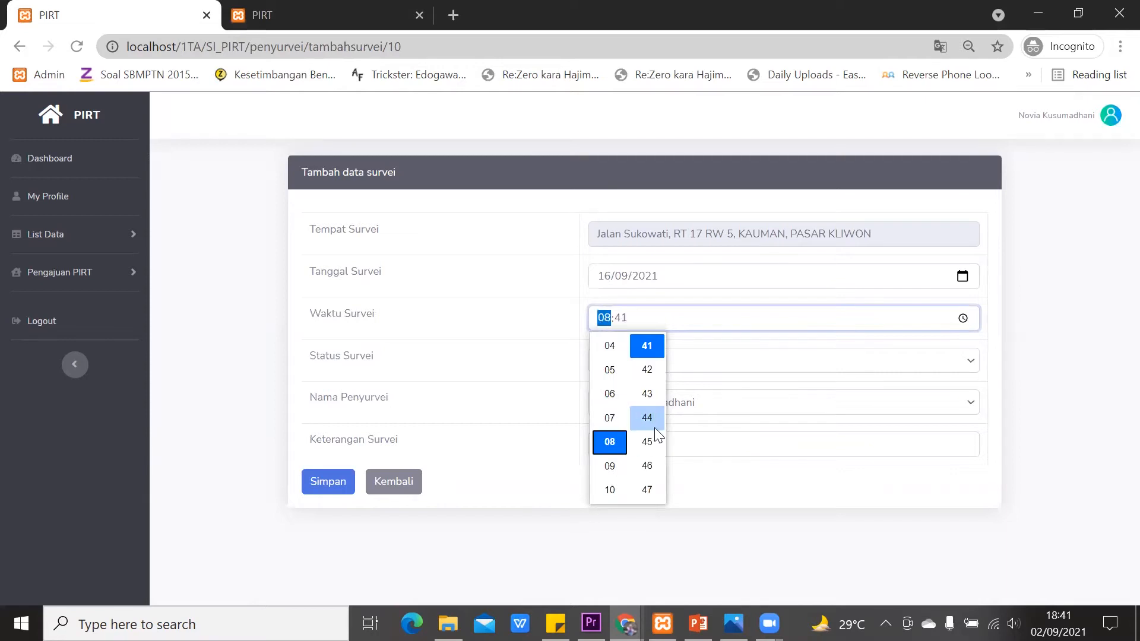
pyautogui.scroll(3, 649, 429)
pyautogui.scroll(3, 660, 429)
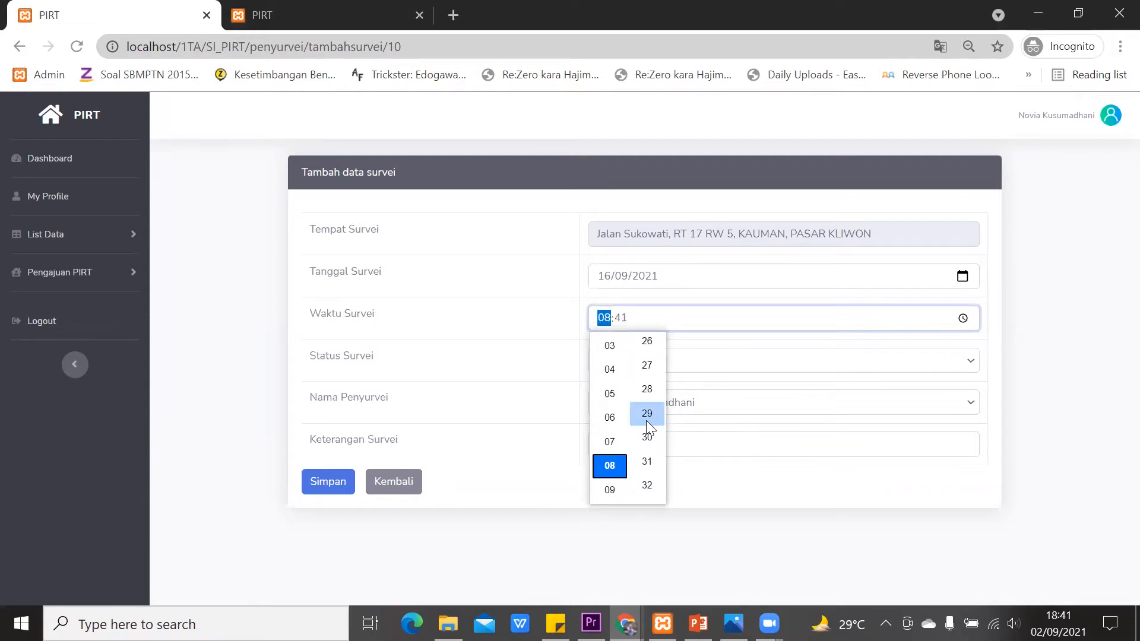
pyautogui.click(647, 441)
pyautogui.click(1017, 348)
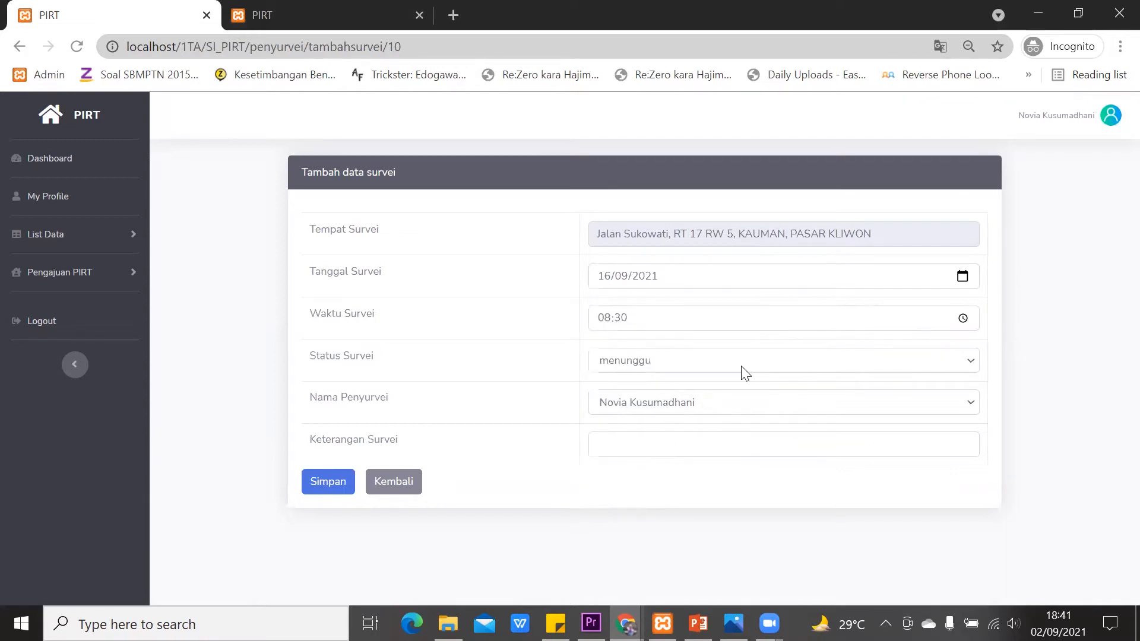
# - Keep the status at menunggu and select the only available surveyor
pyautogui.click(735, 368)
pyautogui.click(734, 368)
pyautogui.click(690, 400)
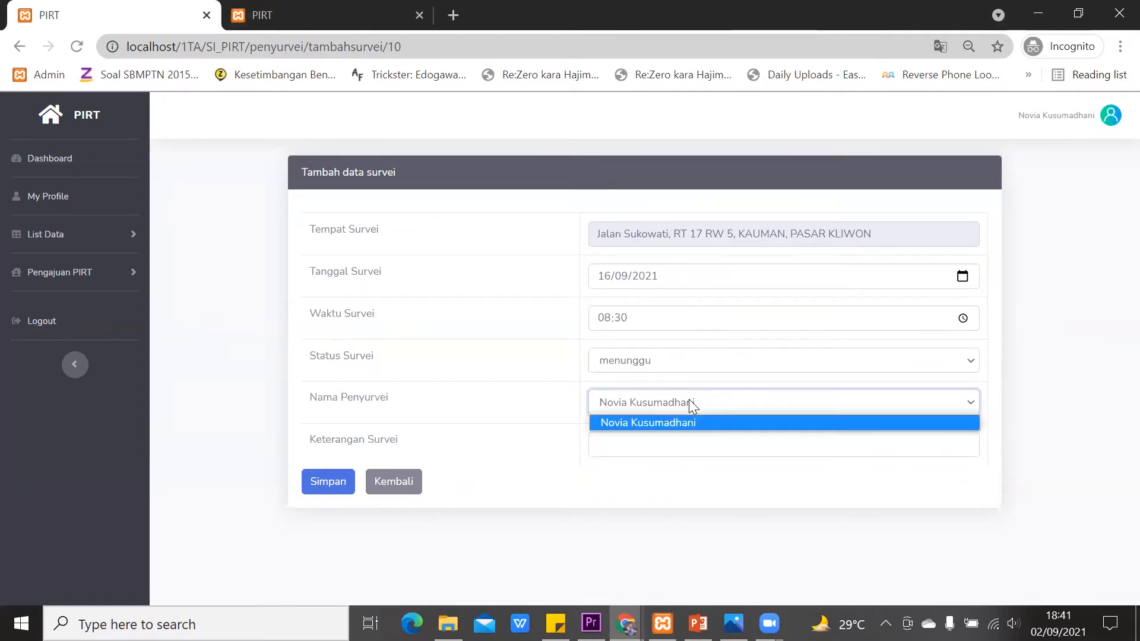
pyautogui.click(690, 402)
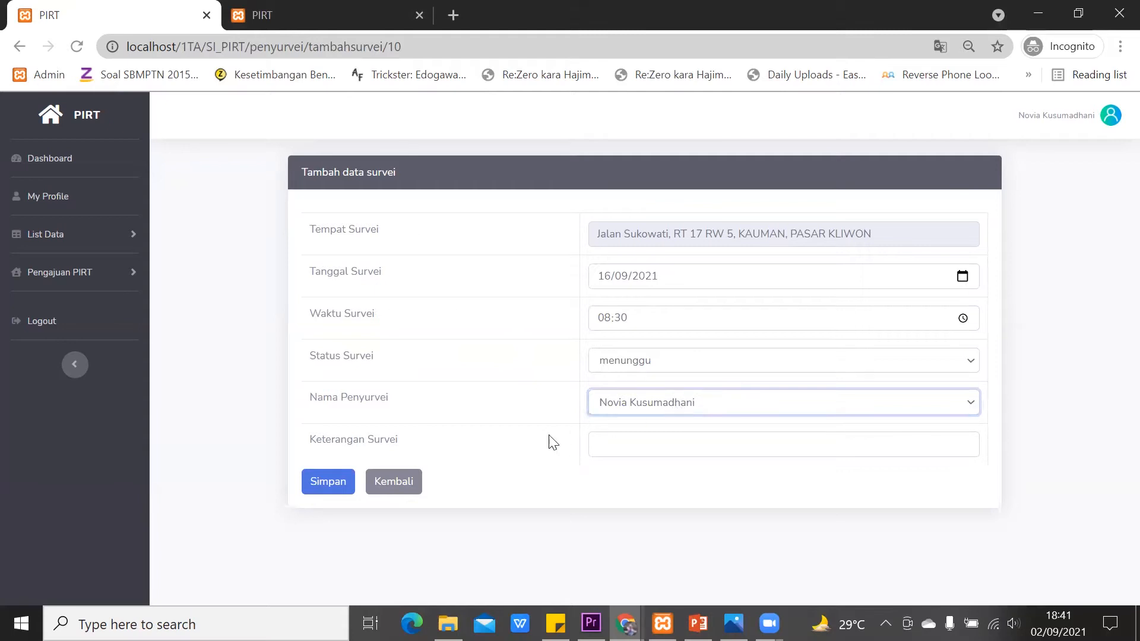
# - Save the 16/09/2021 08:30 survey and check its new menunggu row in the list
pyautogui.click(328, 481)
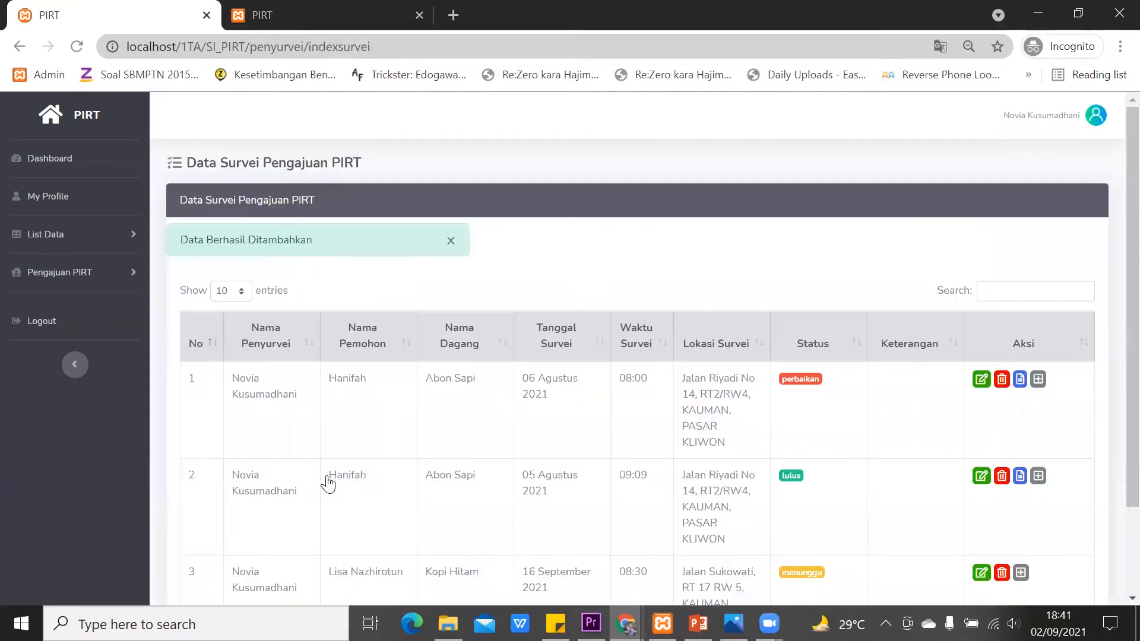
pyautogui.scroll(-2, 416, 439)
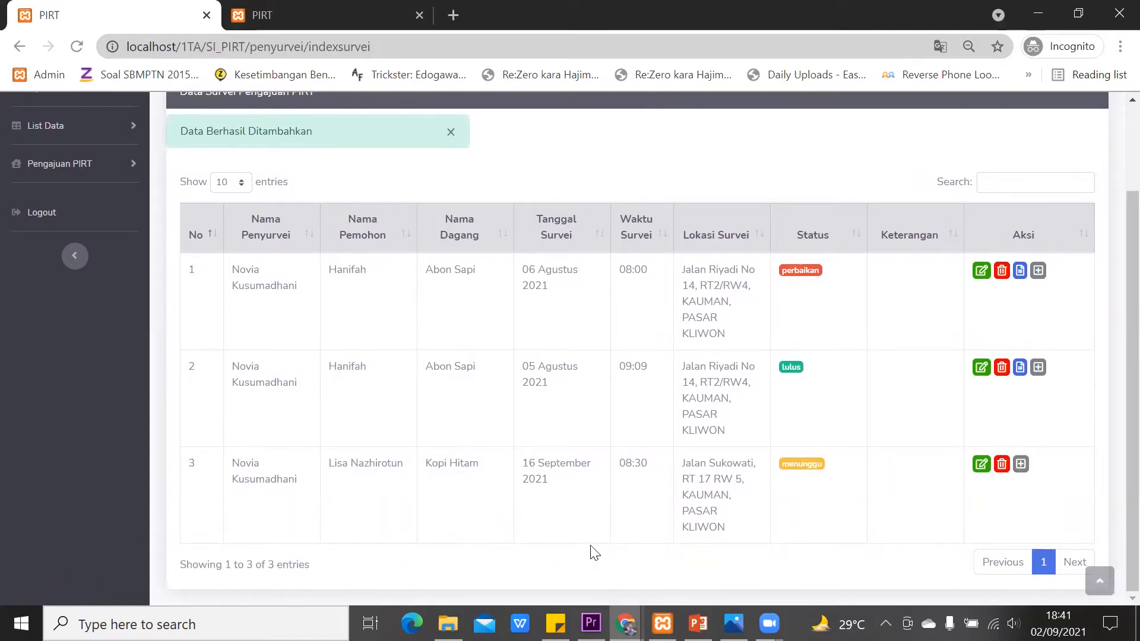
# - Edit the Kopi Hitam survey and change its time to 10:30
pyautogui.click(981, 463)
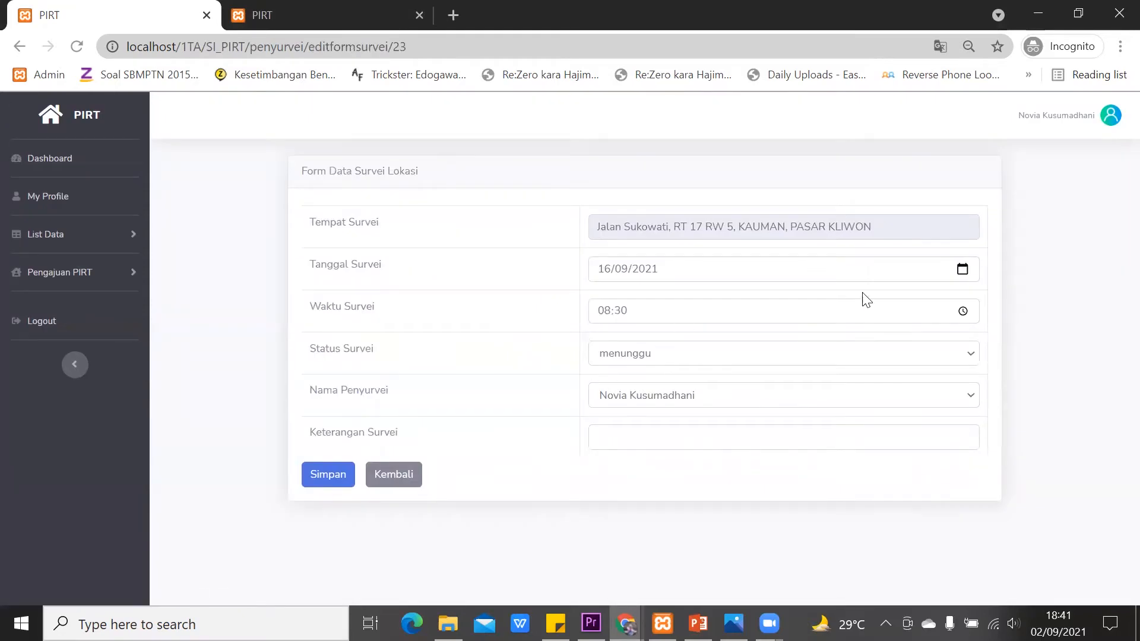
pyautogui.click(830, 395)
pyautogui.click(830, 346)
pyautogui.click(831, 319)
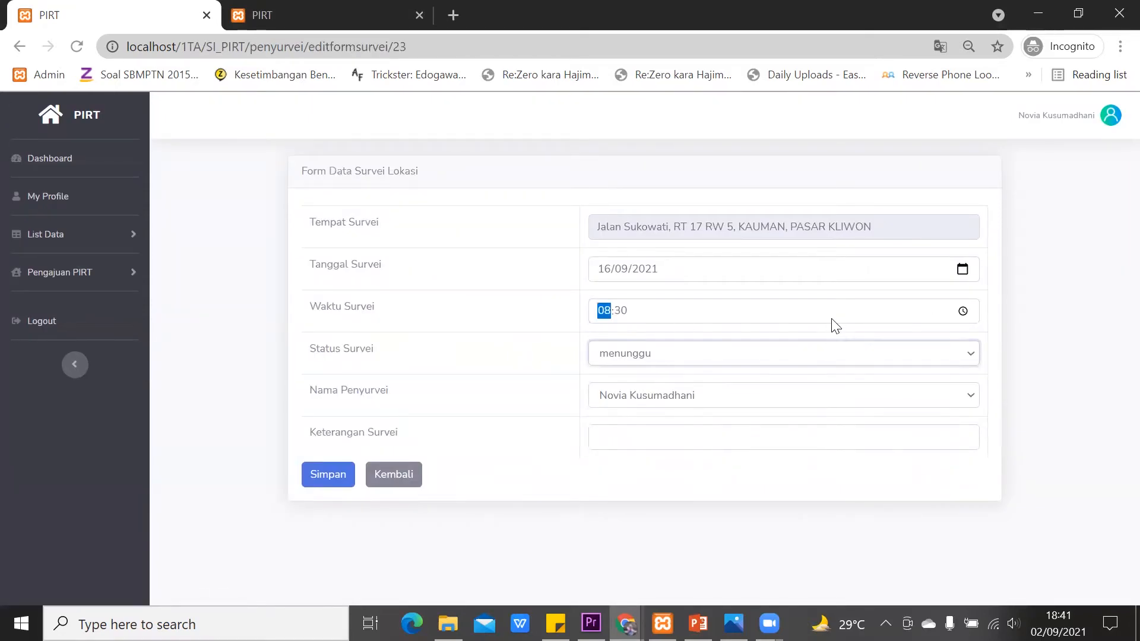
pyautogui.click(963, 310)
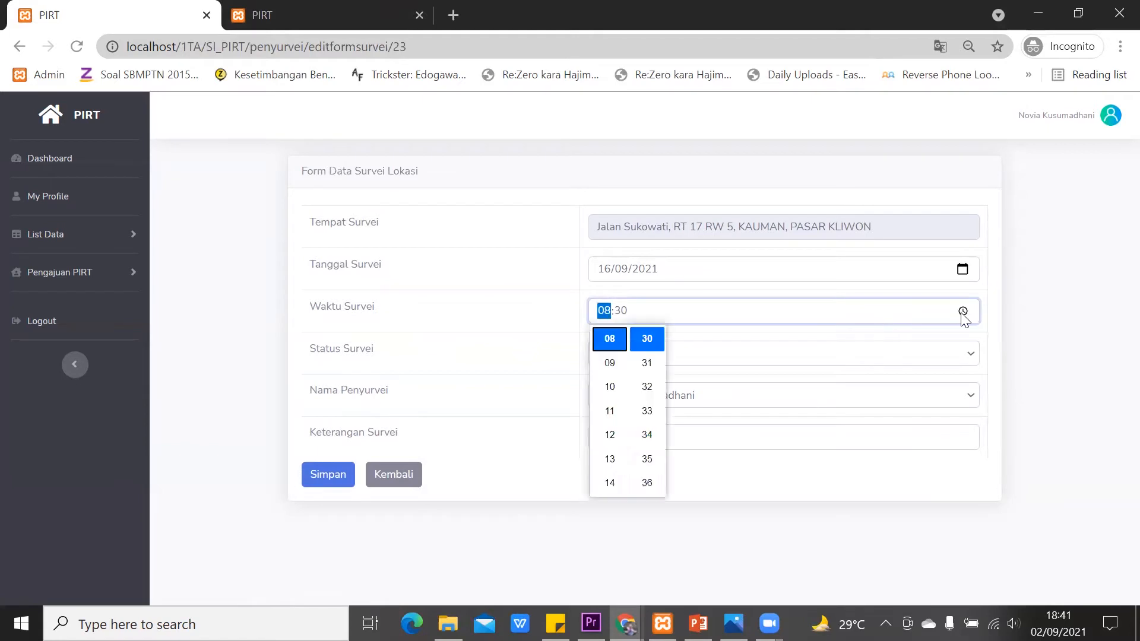
pyautogui.click(614, 388)
pyautogui.click(1096, 366)
# - Move the survey date to 23 September 2021 and save the change
pyautogui.click(954, 274)
pyautogui.click(962, 269)
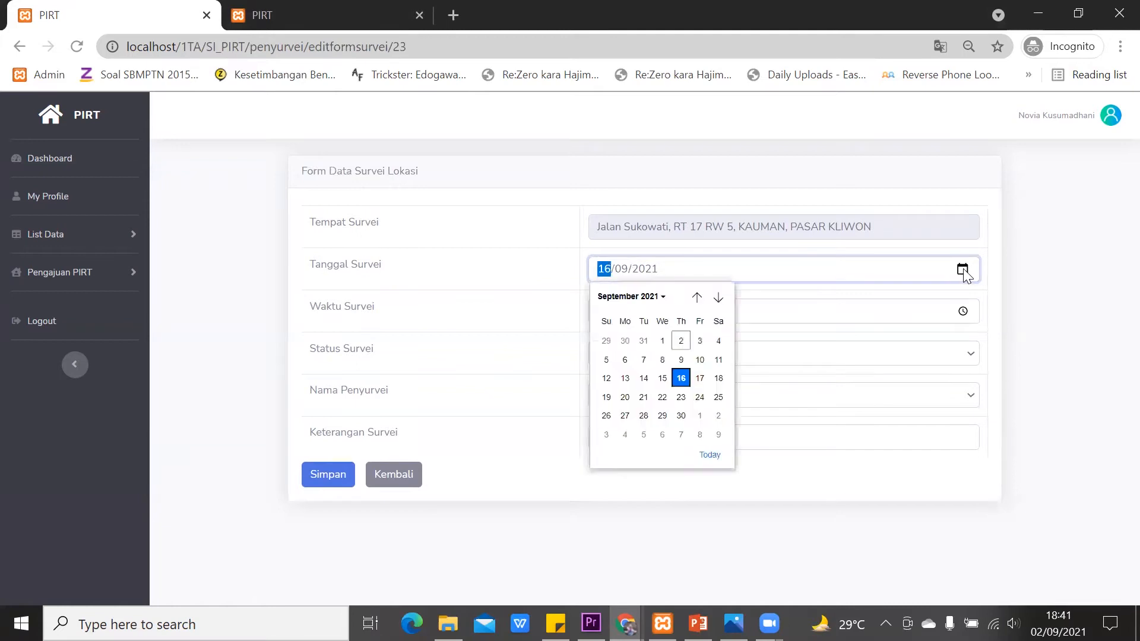
pyautogui.click(681, 397)
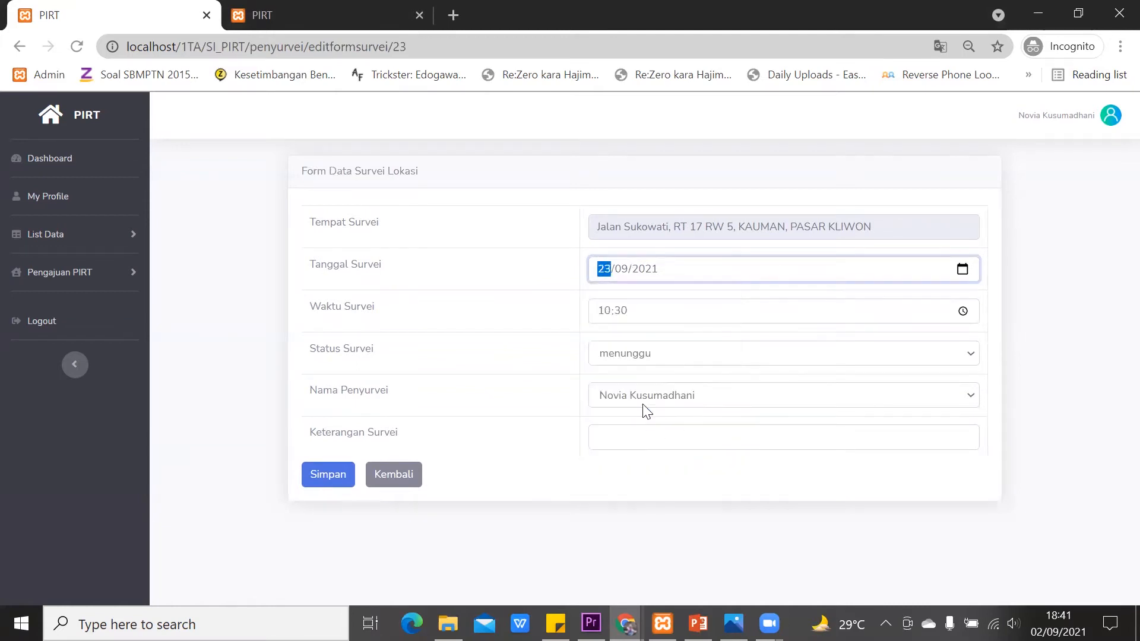
pyautogui.click(320, 482)
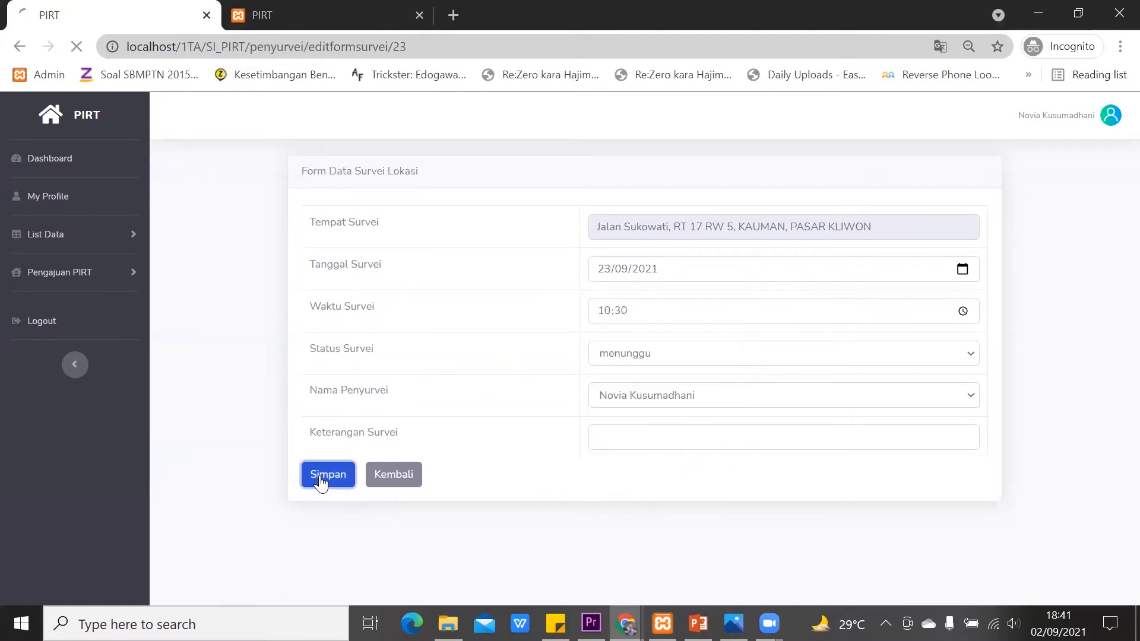
pyautogui.scroll(-2, 677, 458)
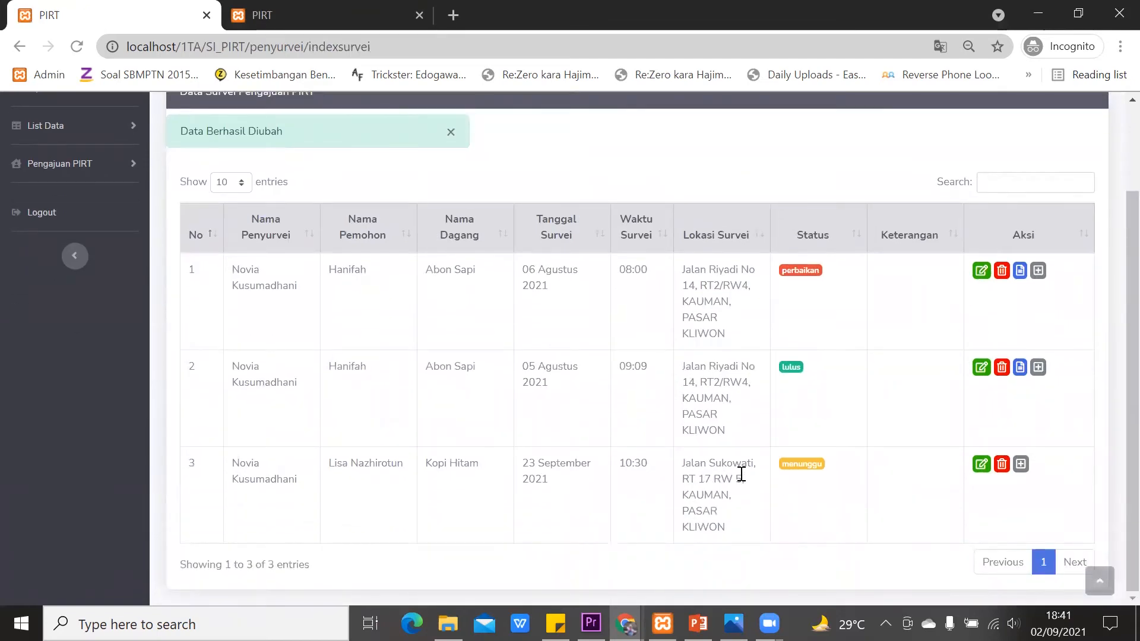
# - Open Form Data Survei Produk for Kopi Hitam and review the 13 Sesuai checklist items
pyautogui.click(802, 467)
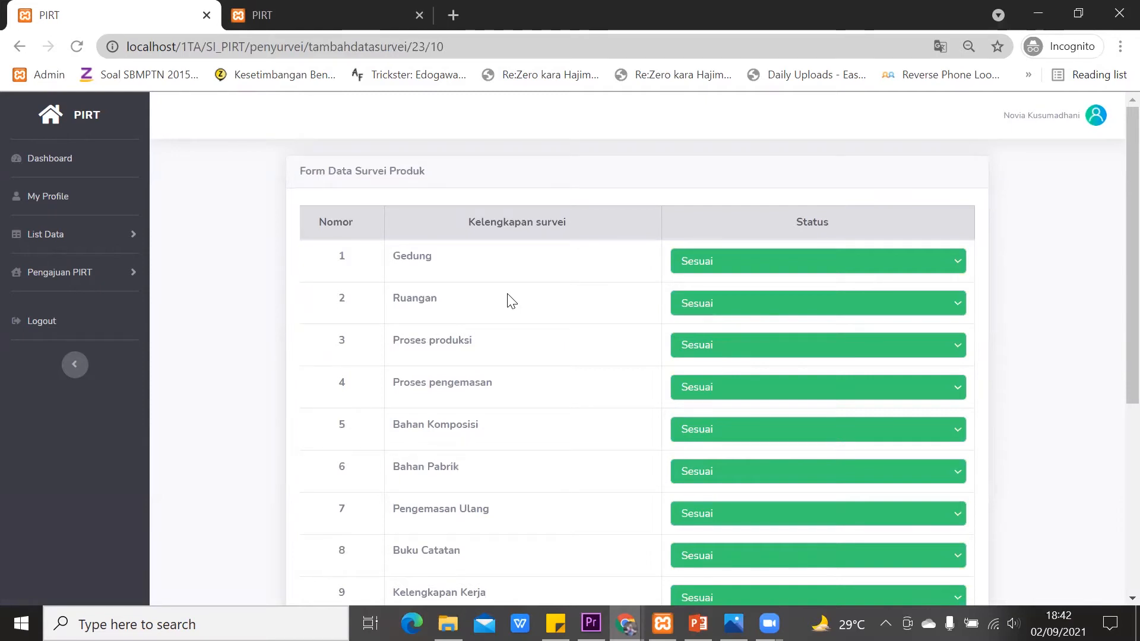
pyautogui.scroll(-2, 512, 302)
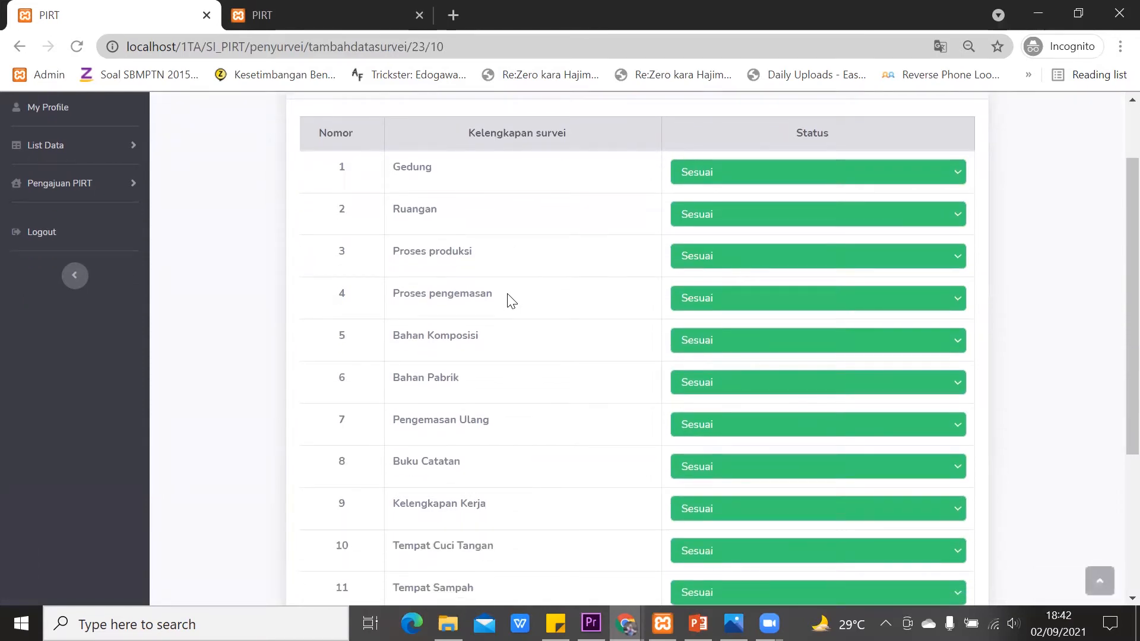
pyautogui.scroll(-2, 512, 302)
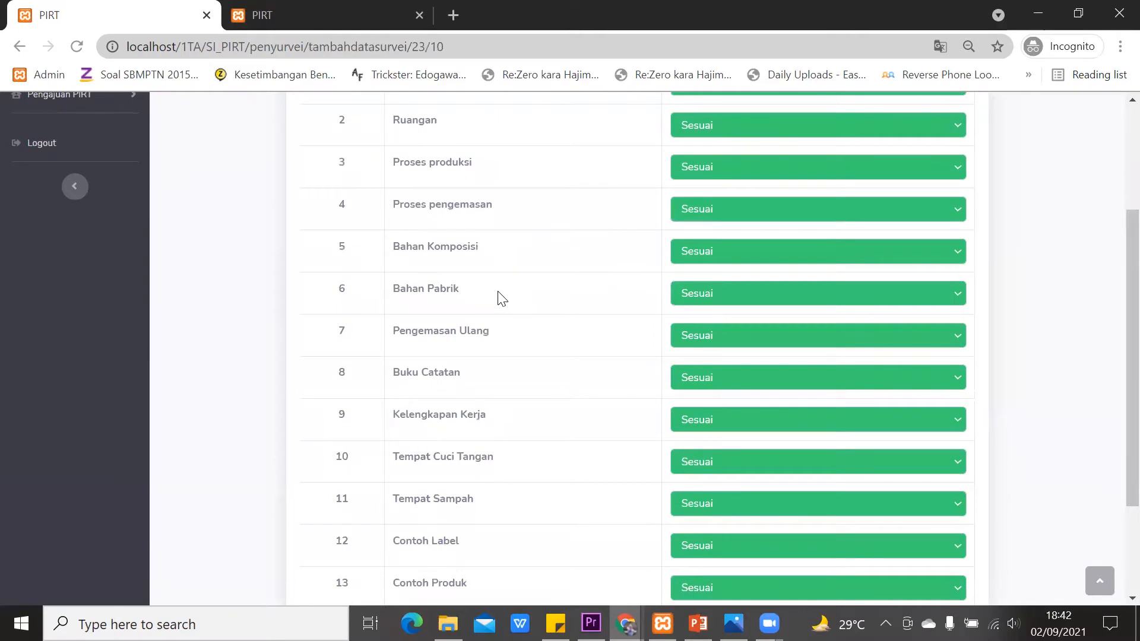
pyautogui.scroll(-2, 502, 299)
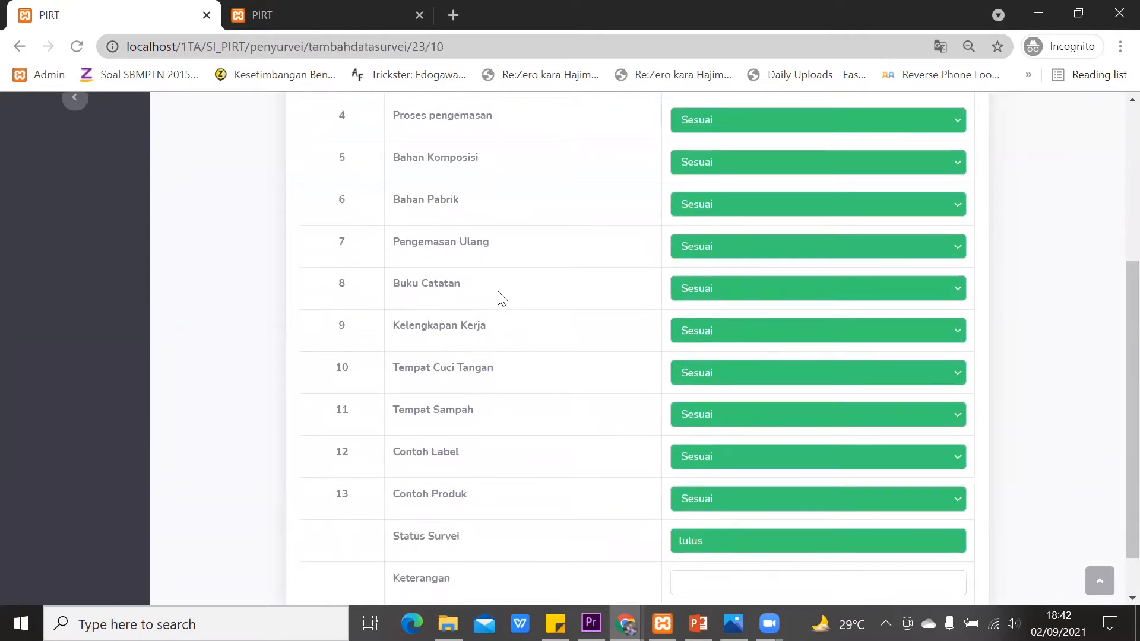
pyautogui.scroll(-1, 485, 327)
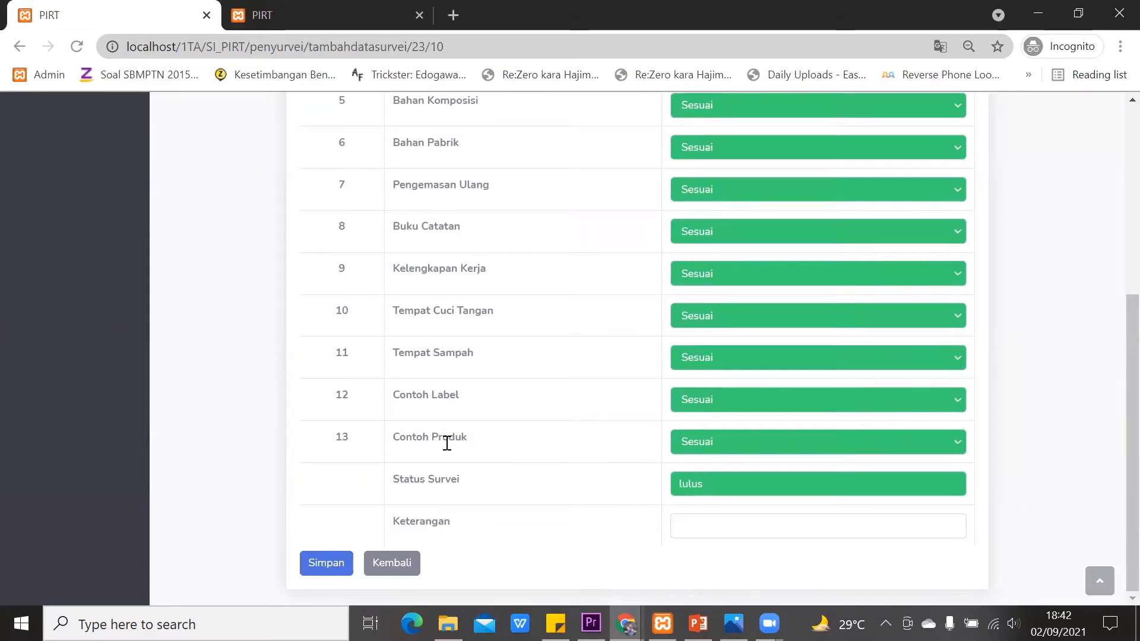
pyautogui.scroll(5, 447, 443)
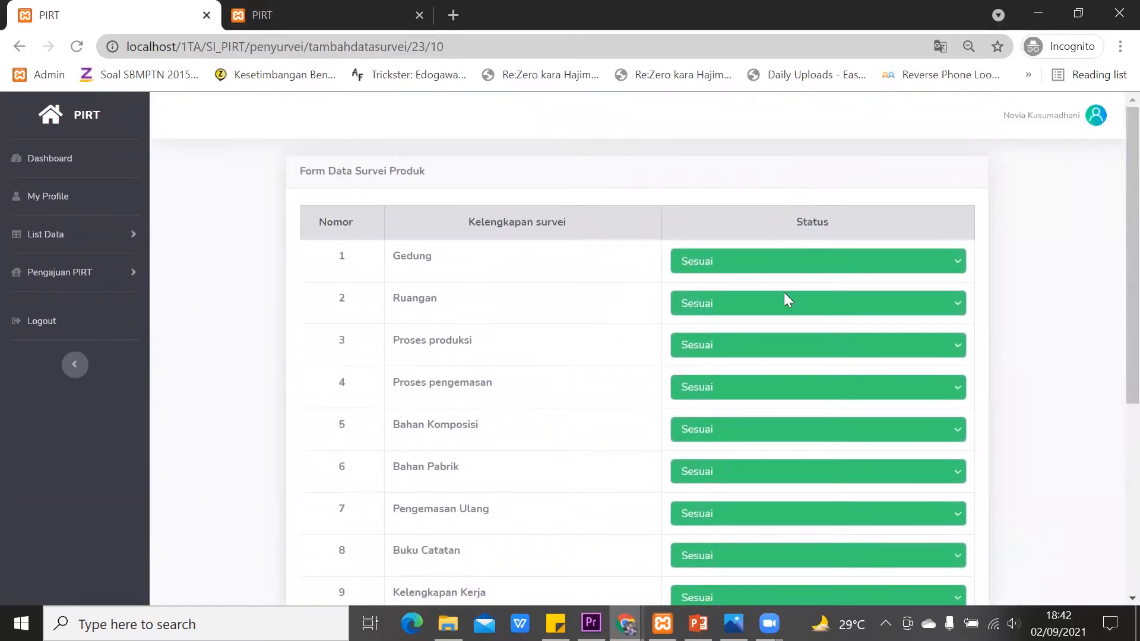
pyautogui.scroll(-5, 624, 484)
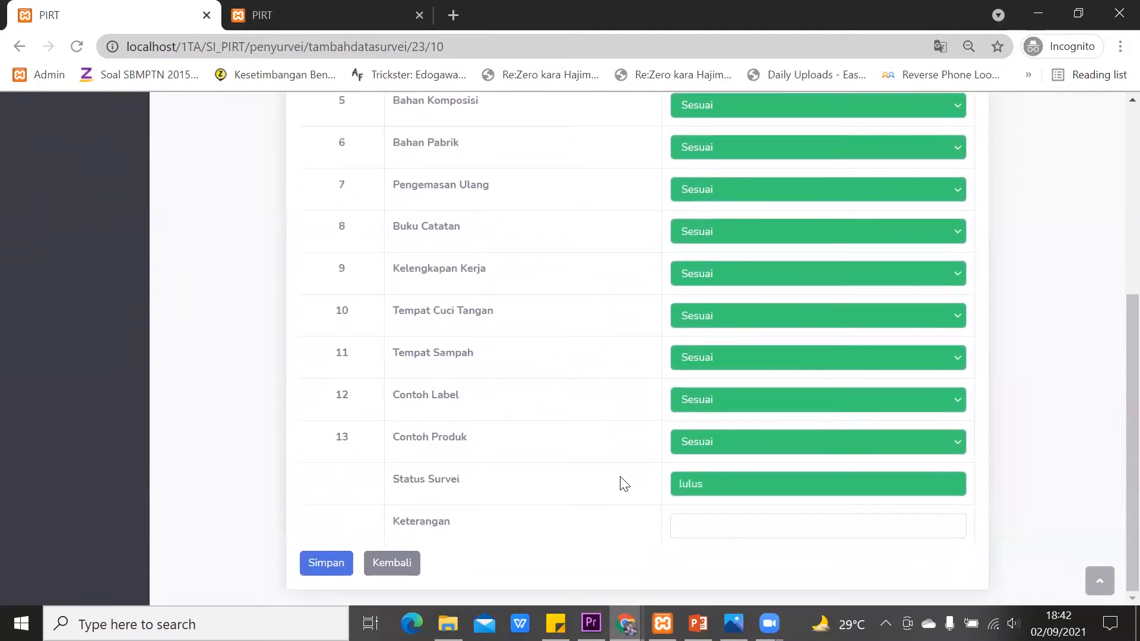
pyautogui.scroll(5, 621, 482)
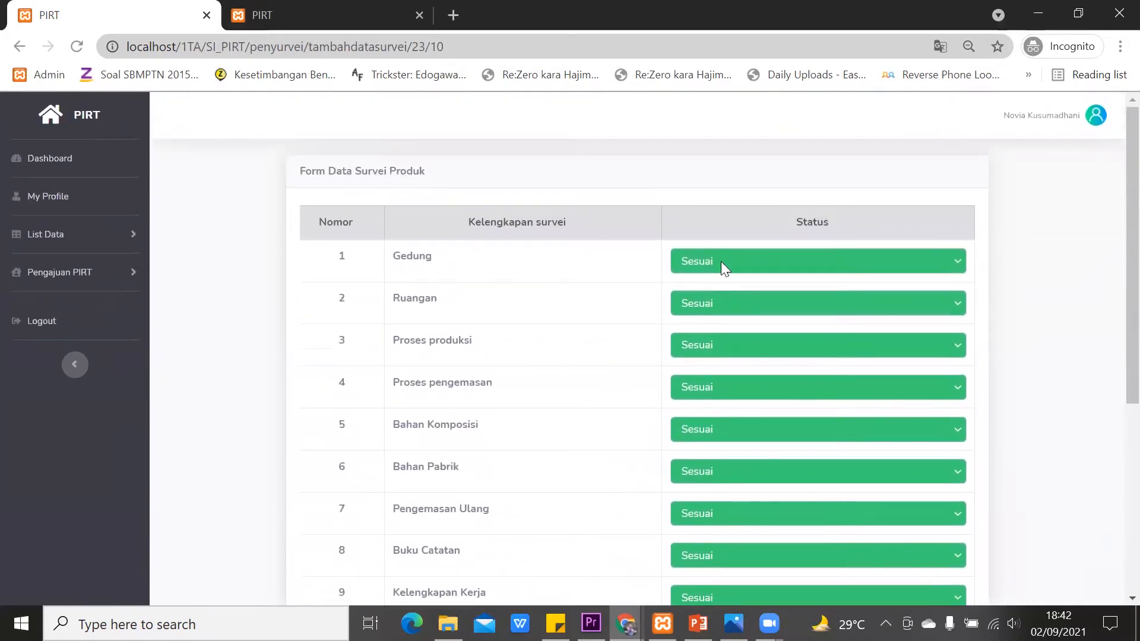
# - Mark the Gedung and Ruangan checklist items as Tidak Sesuai
pyautogui.click(721, 261)
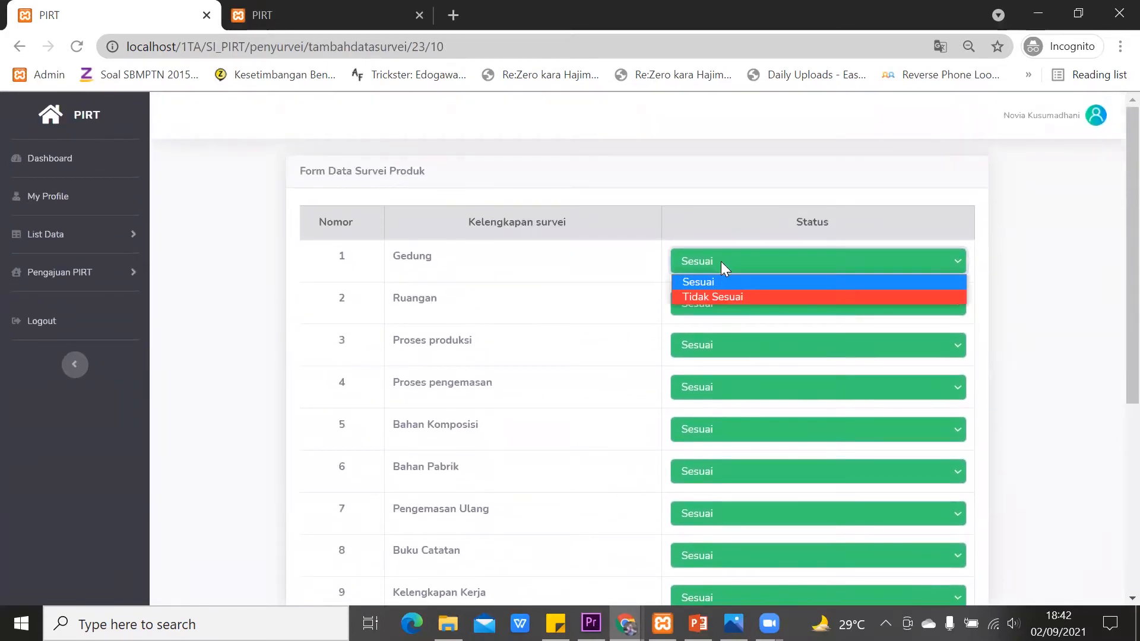
pyautogui.click(712, 302)
pyautogui.click(712, 303)
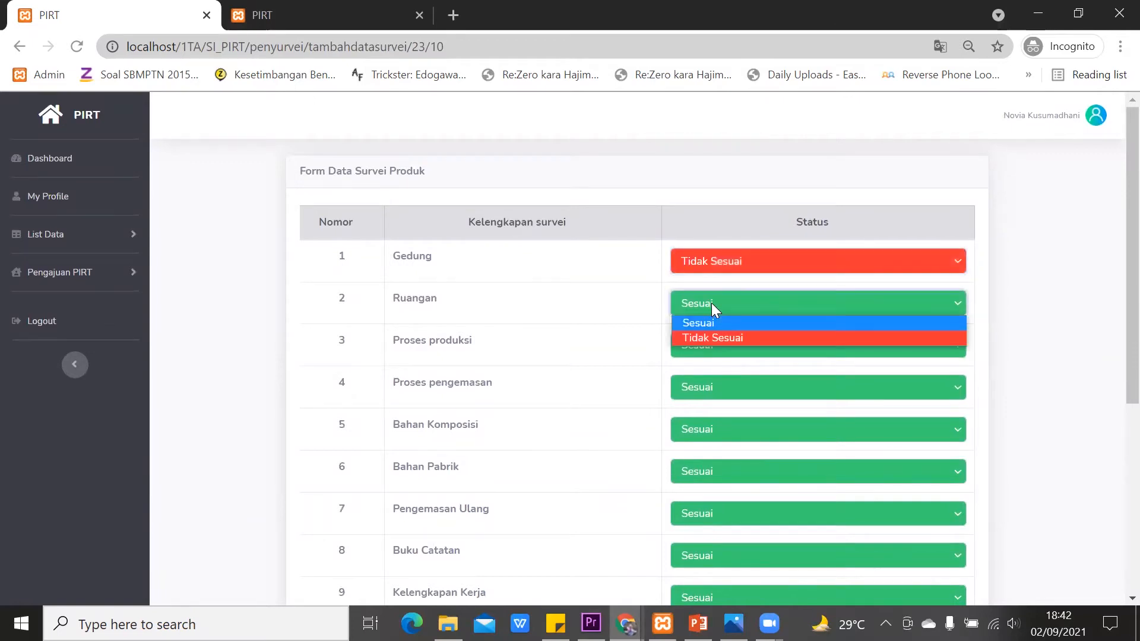
pyautogui.click(702, 337)
pyautogui.scroll(-5, 569, 329)
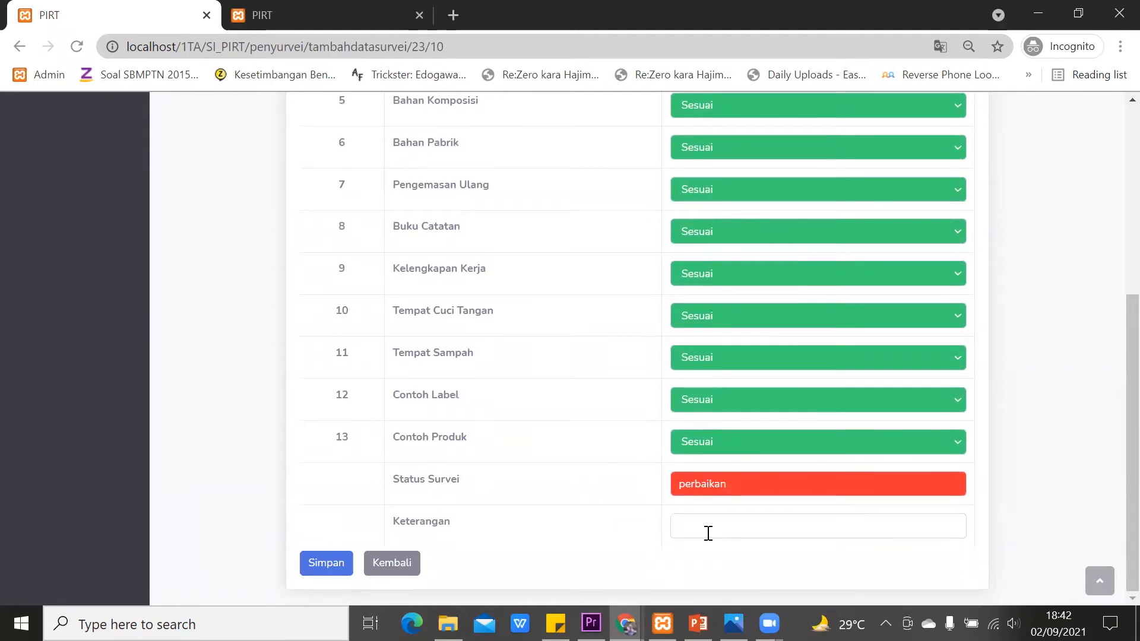
# - Enter the Keterangan note 'gedung dan ruangan belum sesuai kriteria'
pyautogui.click(684, 526)
pyautogui.scroll(3, 643, 518)
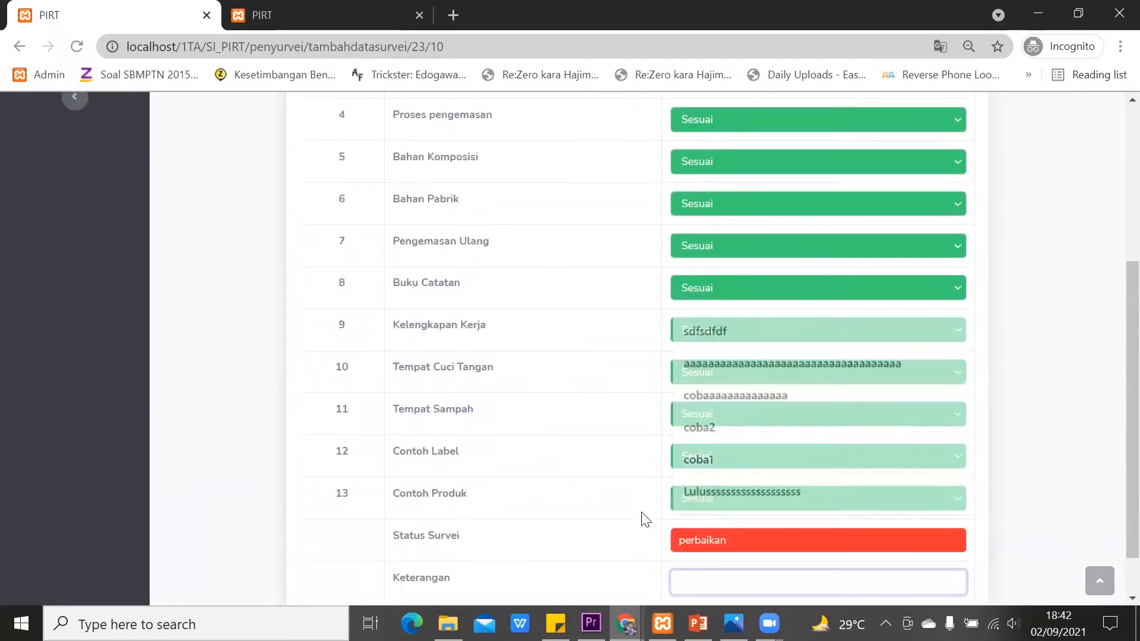
pyautogui.scroll(-3, 643, 518)
pyautogui.click(719, 520)
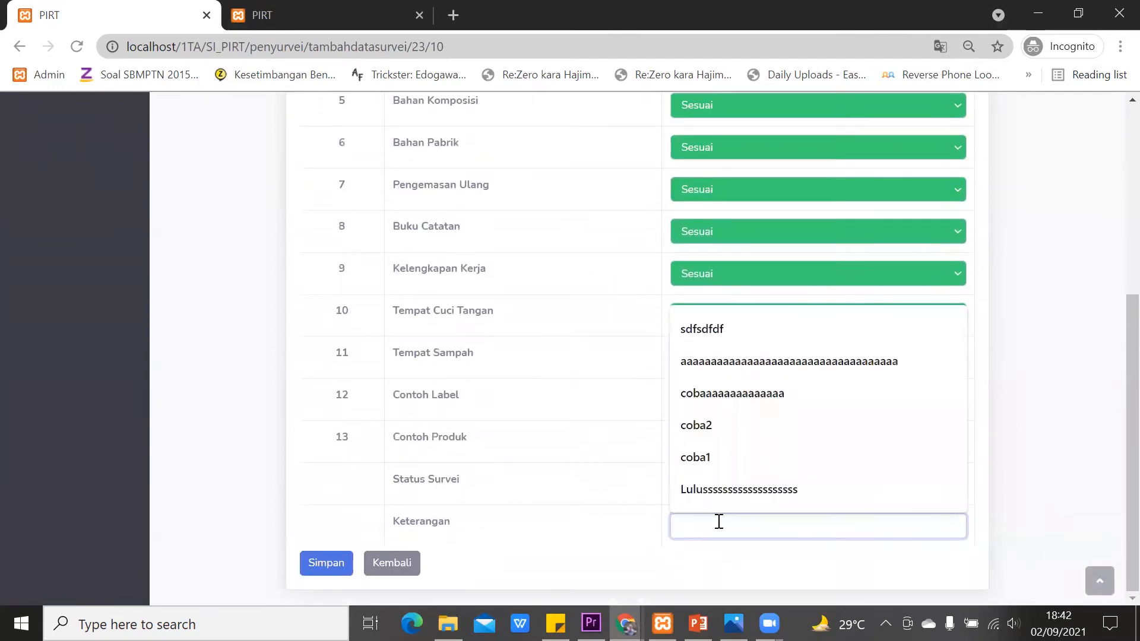
pyautogui.write('gedun')
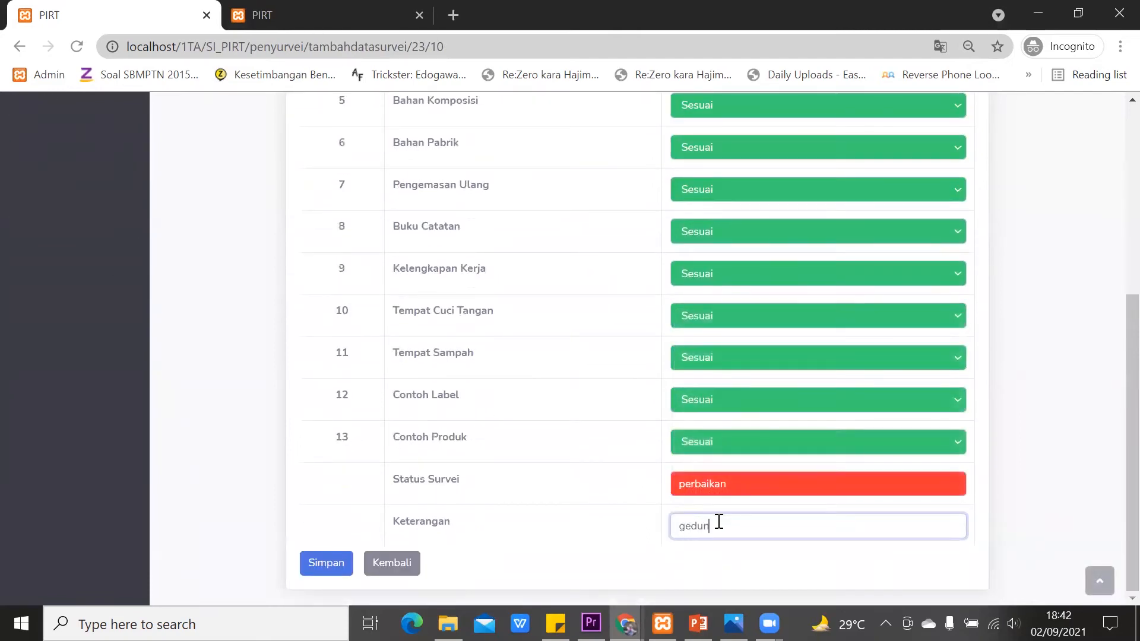
pyautogui.write('g dan ruangan belum sesuai kriteria')
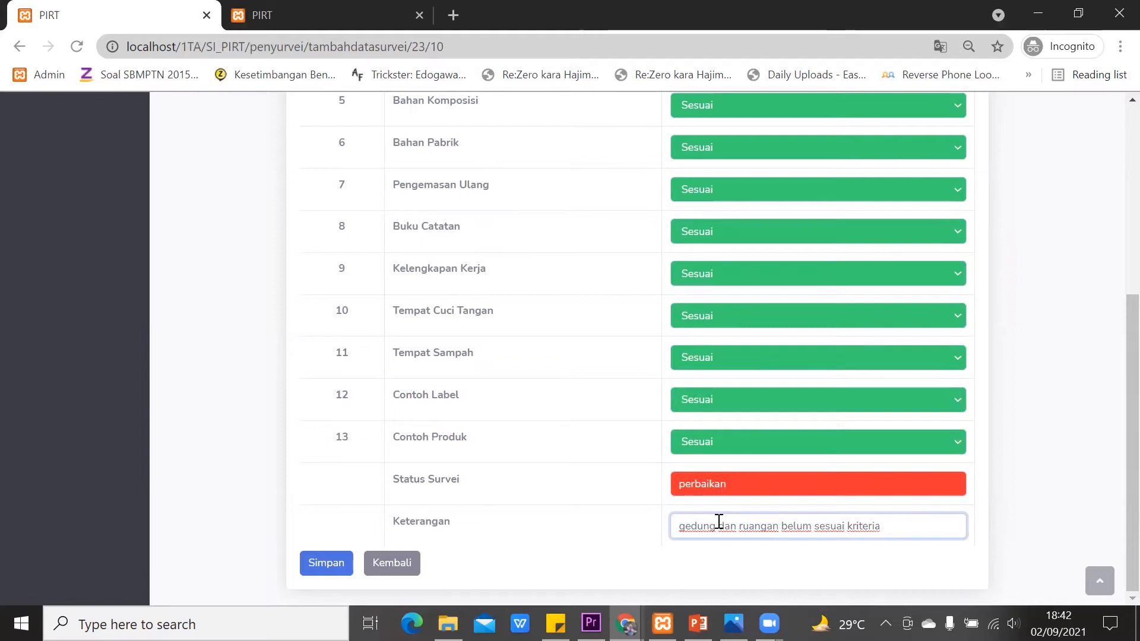
# - Save and confirm the survey results, then return to the survey list
pyautogui.click(321, 565)
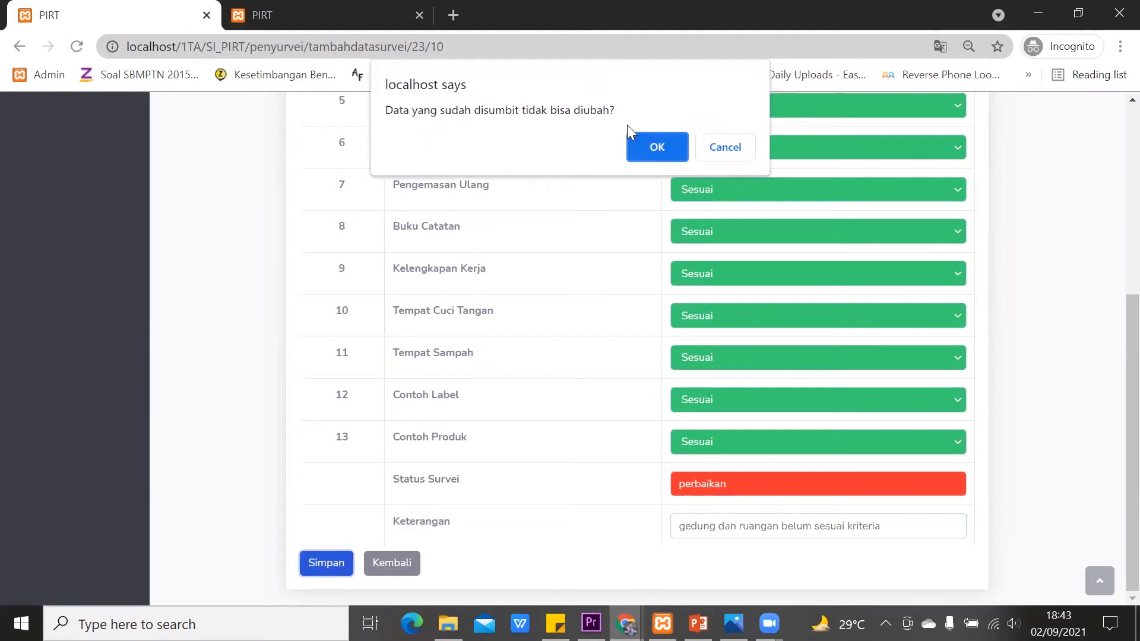
pyautogui.click(643, 146)
pyautogui.scroll(-5, 515, 267)
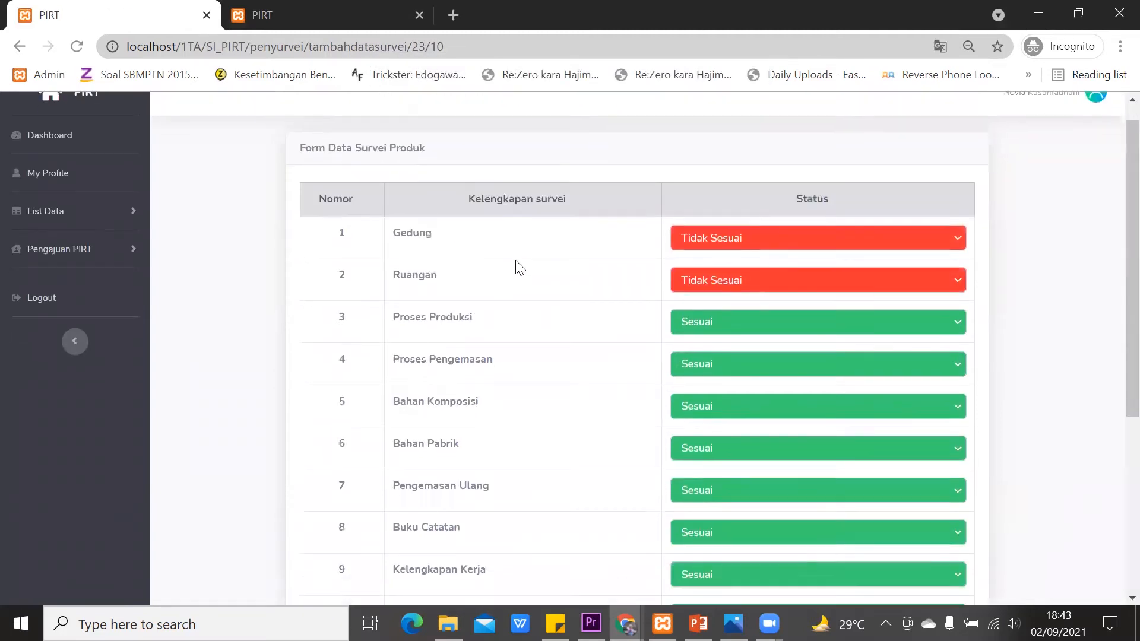
pyautogui.scroll(5, 515, 268)
pyautogui.scroll(-5, 451, 404)
pyautogui.click(316, 565)
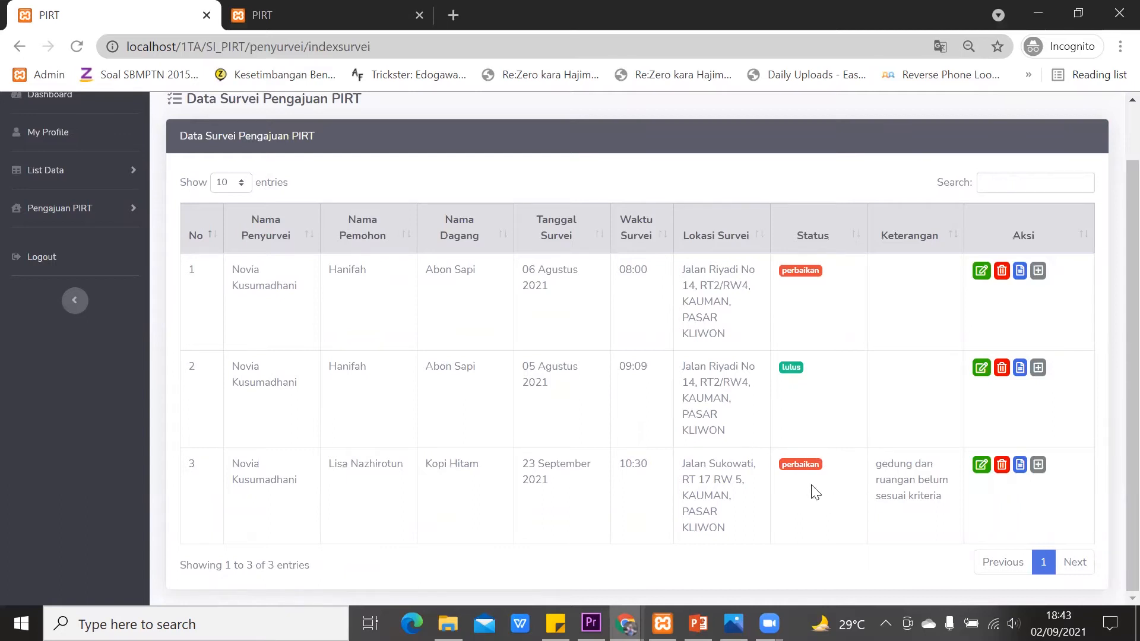
# - Start a repeat Kopi Hitam survey dated 30/09/2021
pyautogui.click(1037, 469)
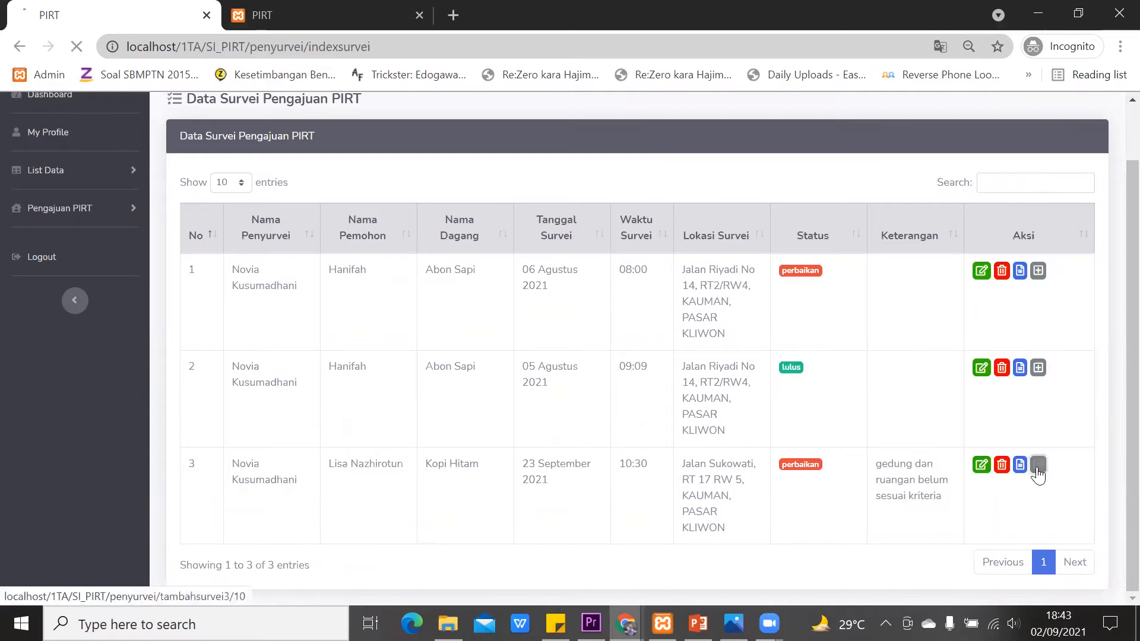
pyautogui.click(962, 278)
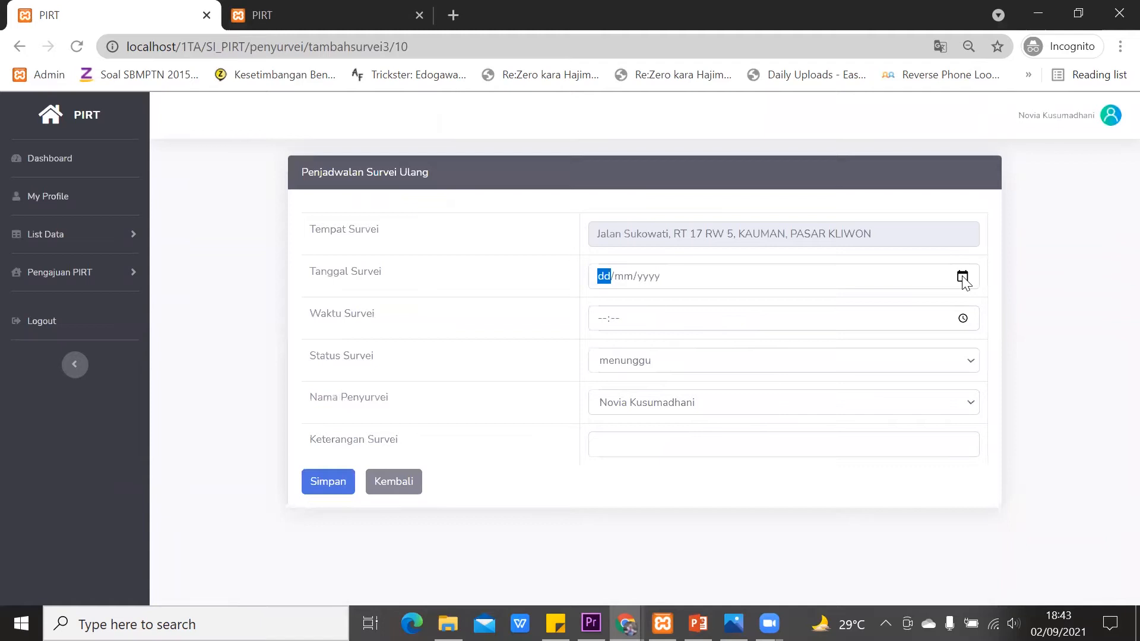
pyautogui.click(681, 424)
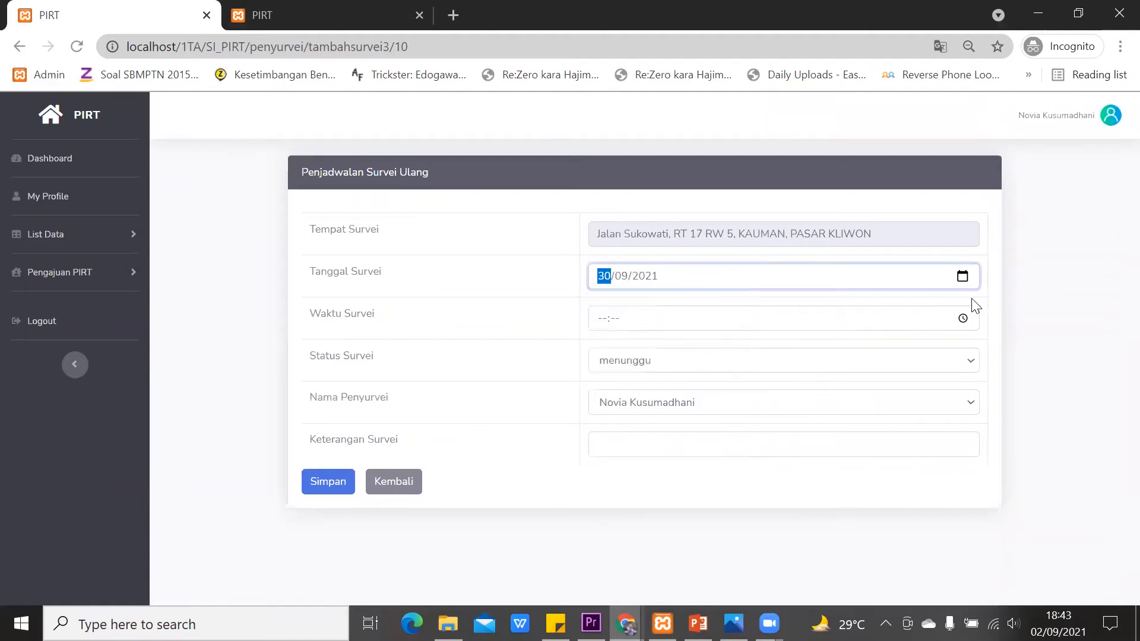
# - Set the repeat survey time to 09:00 and save it
pyautogui.click(963, 318)
pyautogui.scroll(-3, 611, 415)
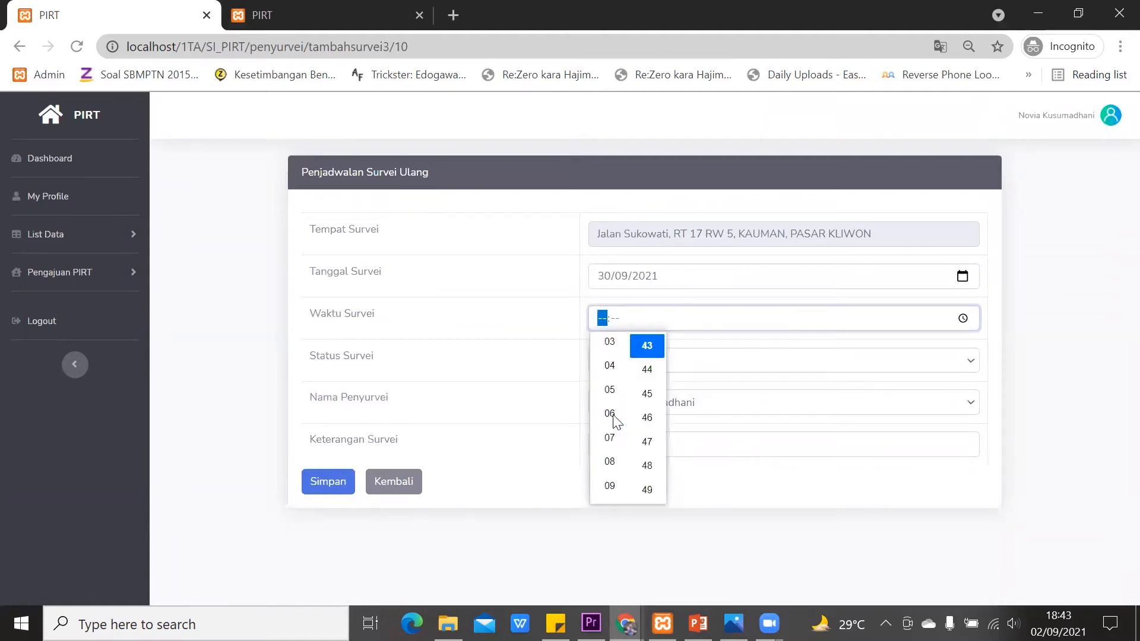
pyautogui.click(612, 472)
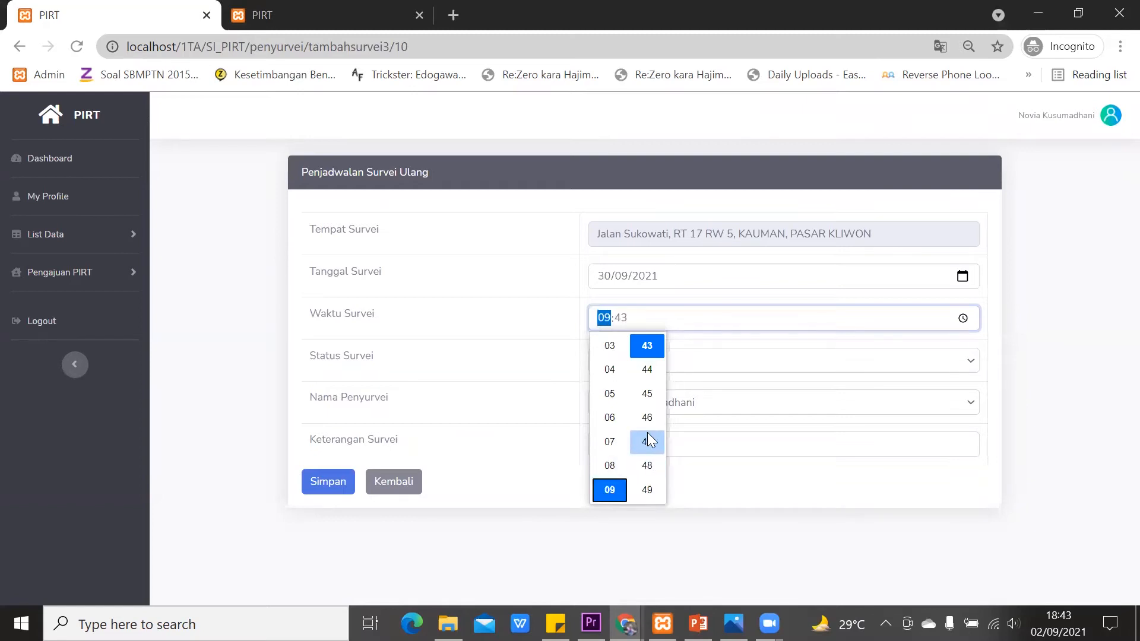
pyautogui.scroll(-5, 648, 439)
pyautogui.click(647, 398)
pyautogui.click(1055, 357)
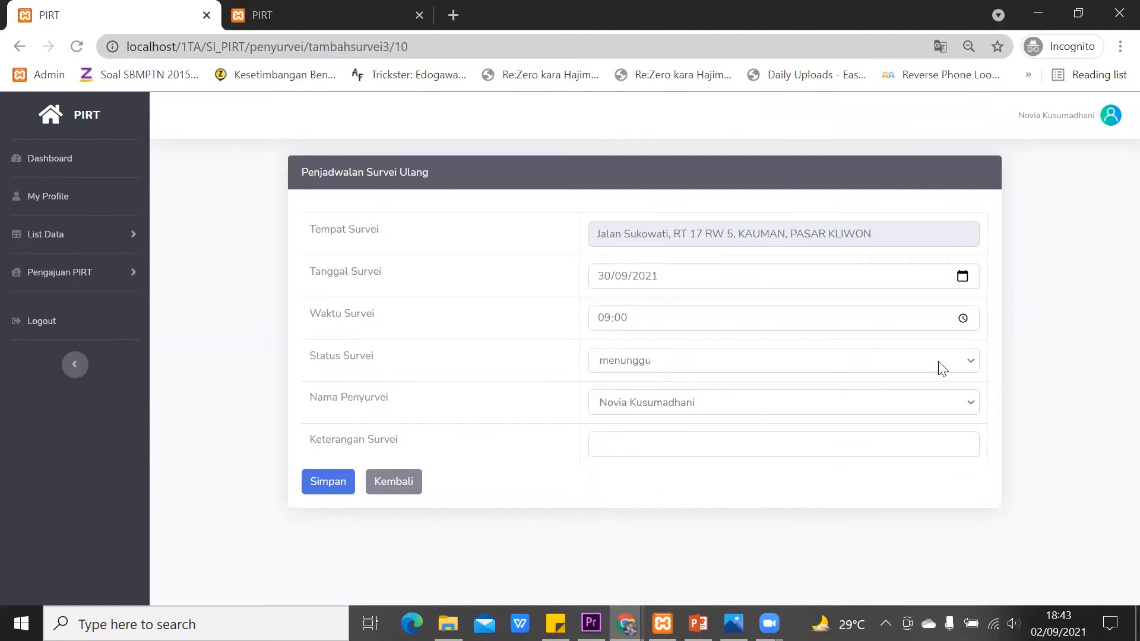
pyautogui.click(310, 484)
pyautogui.scroll(-3, 576, 359)
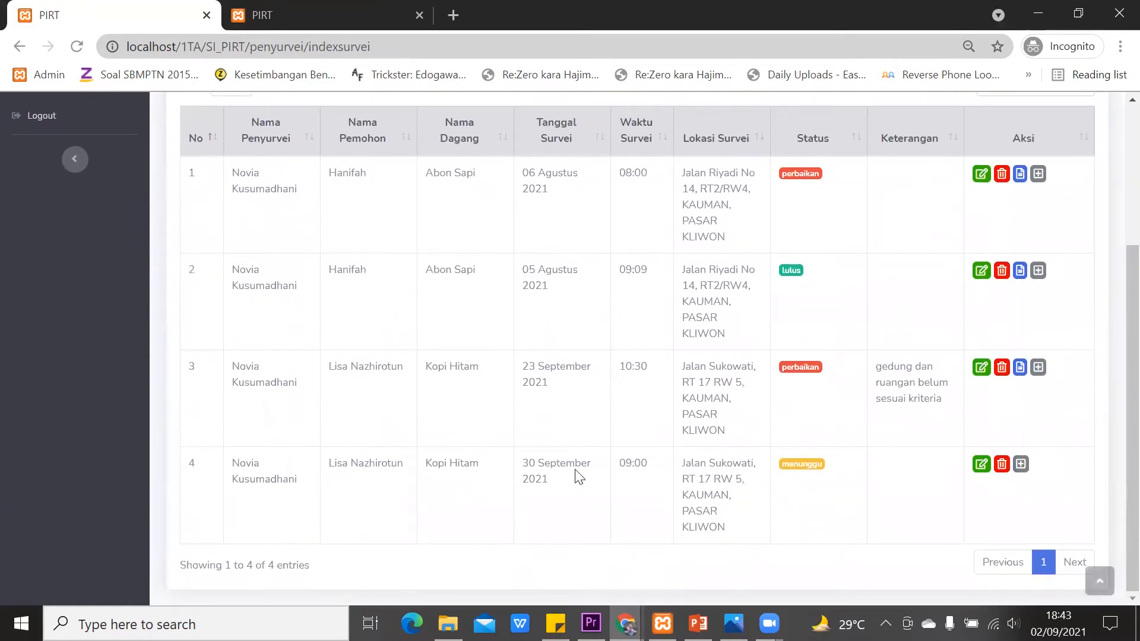
# - Open the pending repeat survey form and set Gedung and Ruangan to Sesuai
pyautogui.click(792, 473)
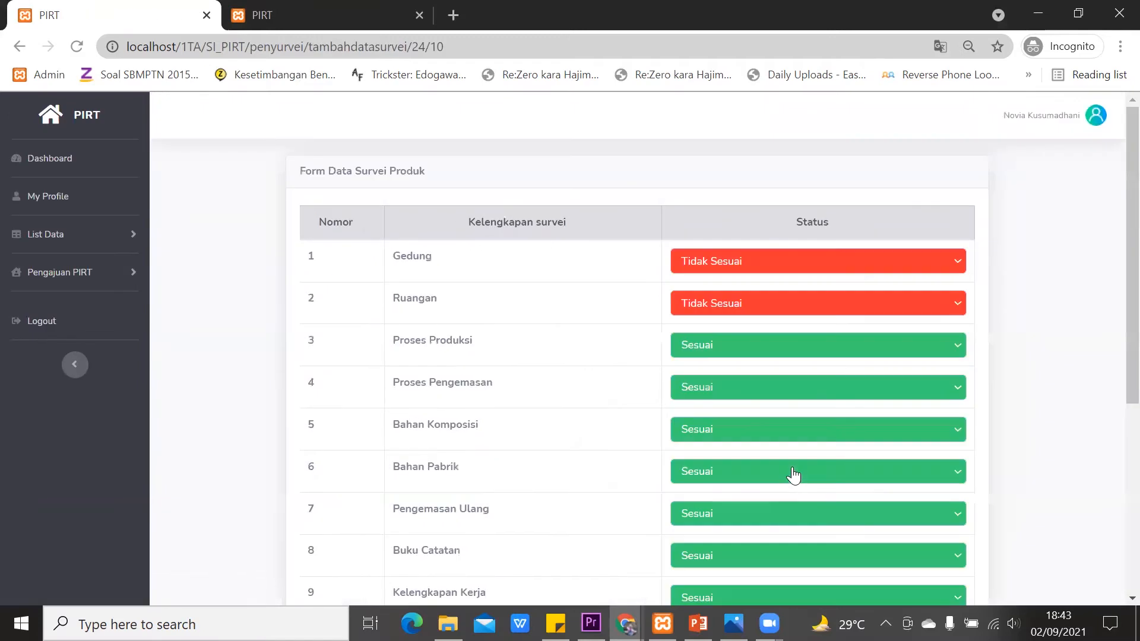
pyautogui.scroll(-1, 381, 307)
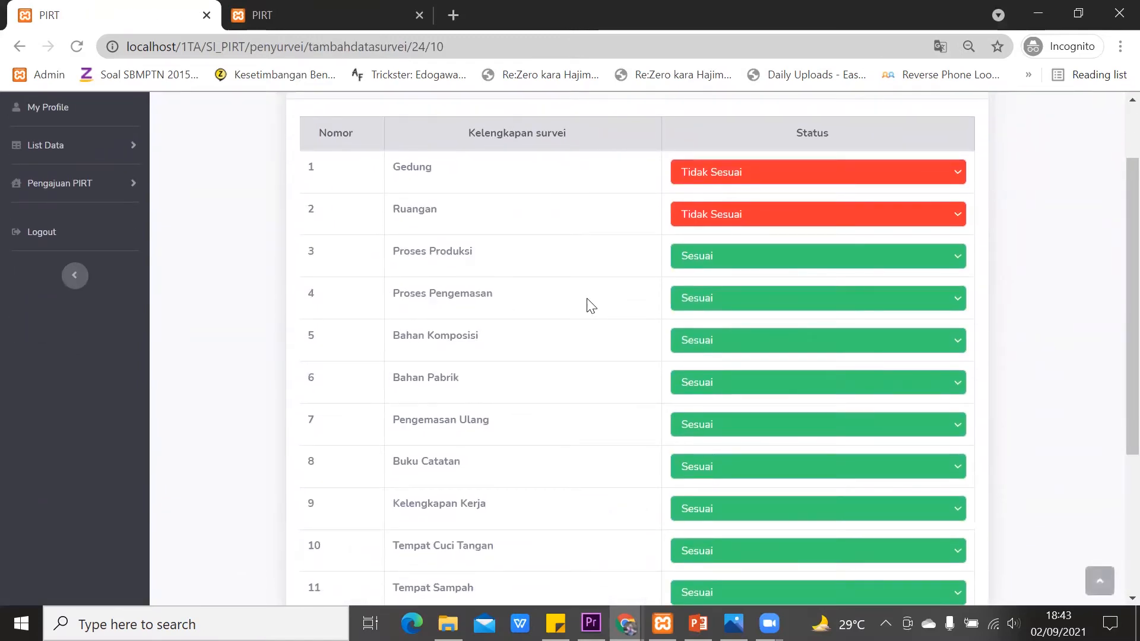
pyautogui.scroll(-4, 586, 304)
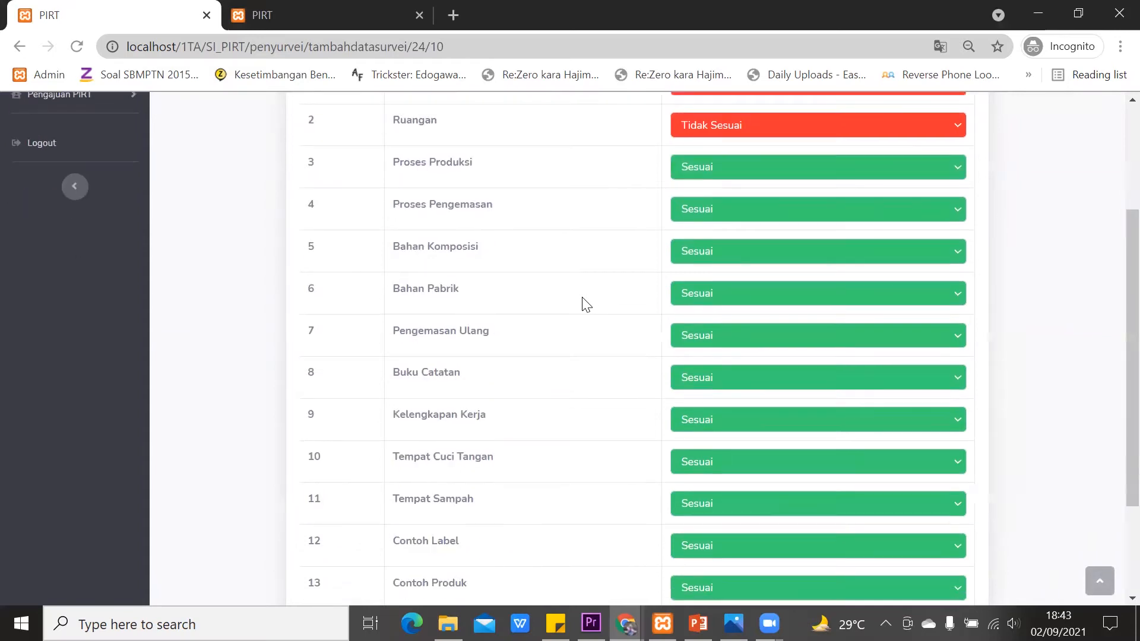
pyautogui.scroll(4, 586, 304)
pyautogui.scroll(2, 586, 304)
pyautogui.click(718, 262)
pyautogui.click(719, 277)
pyautogui.click(708, 313)
pyautogui.click(705, 319)
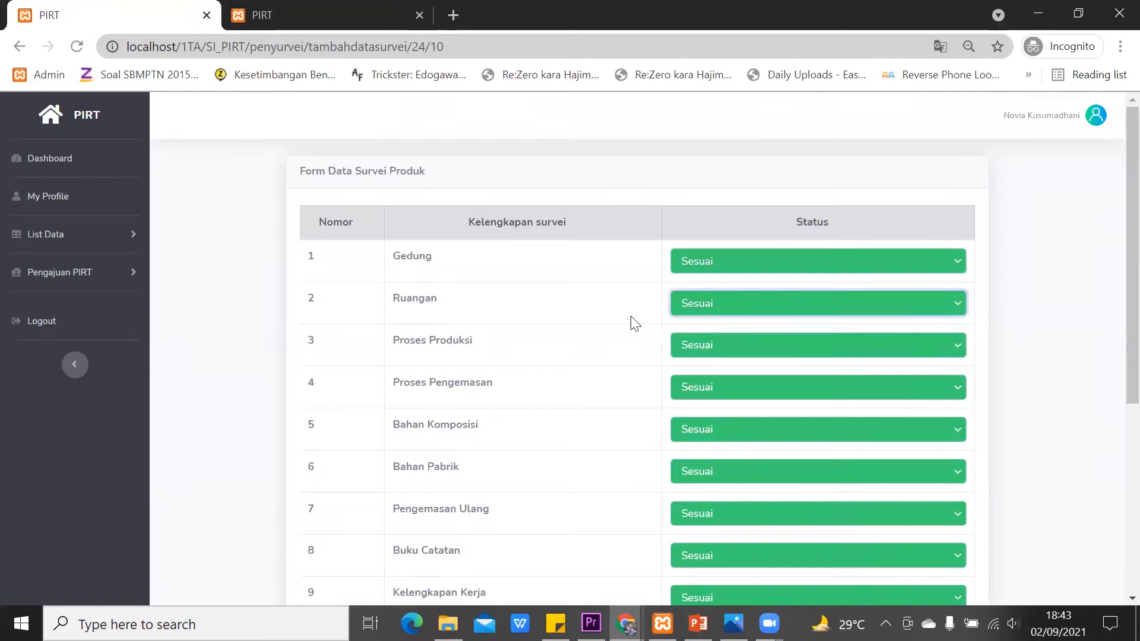
# - Save and confirm the survey results, then return to the survey list
pyautogui.scroll(-5, 517, 314)
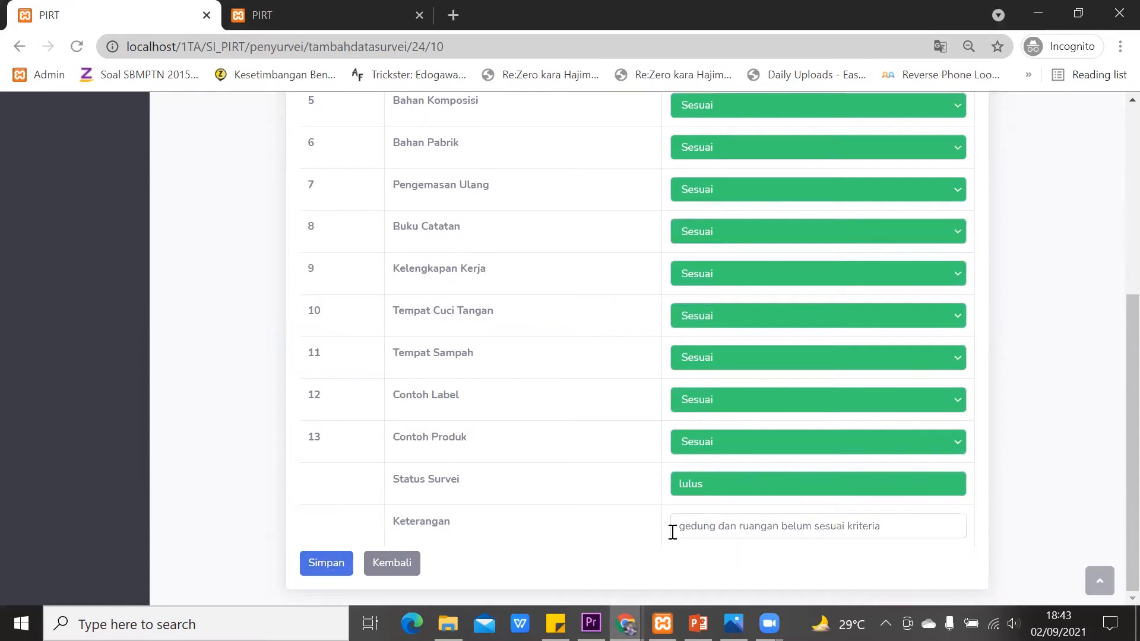
pyautogui.click(326, 567)
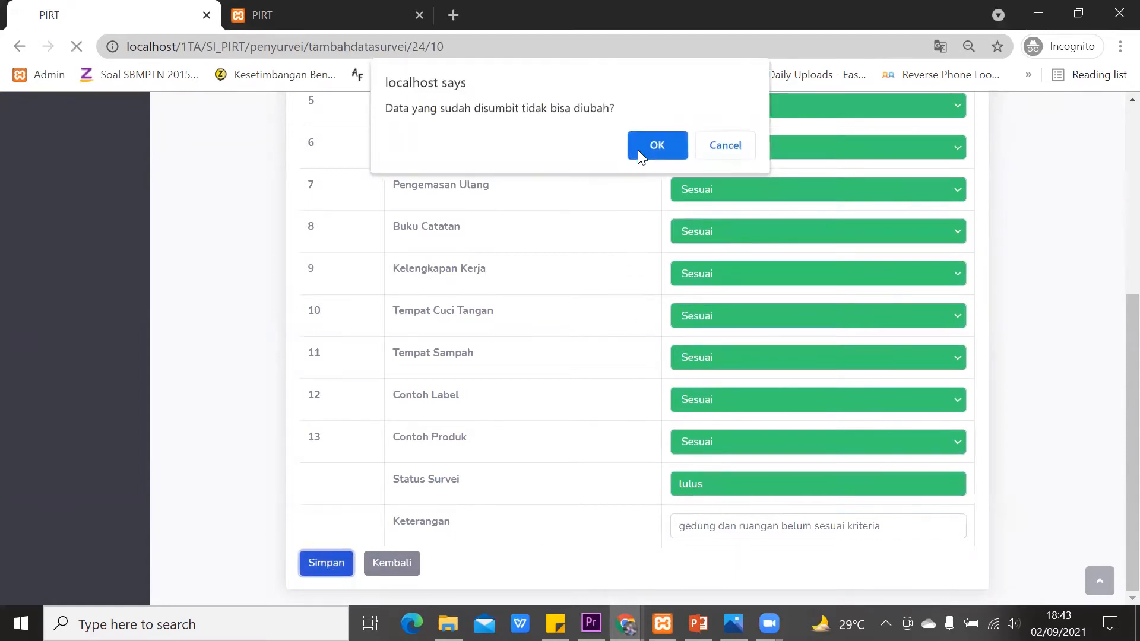
pyautogui.click(638, 151)
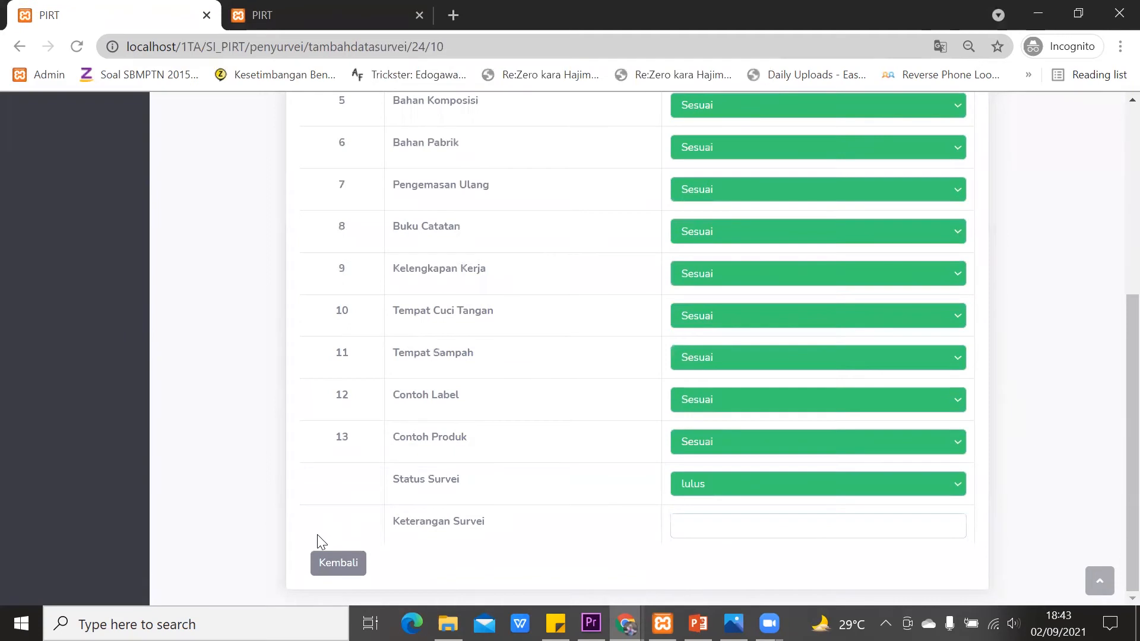
pyautogui.scroll(2, 379, 514)
pyautogui.scroll(-2, 379, 515)
pyautogui.click(339, 563)
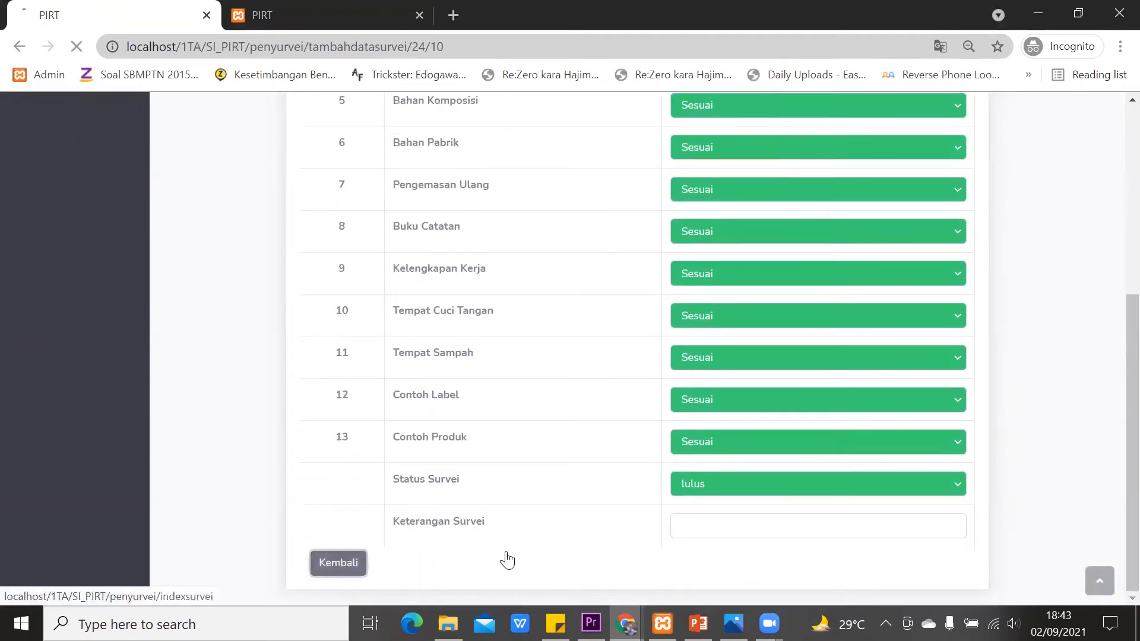
pyautogui.scroll(-3, 873, 463)
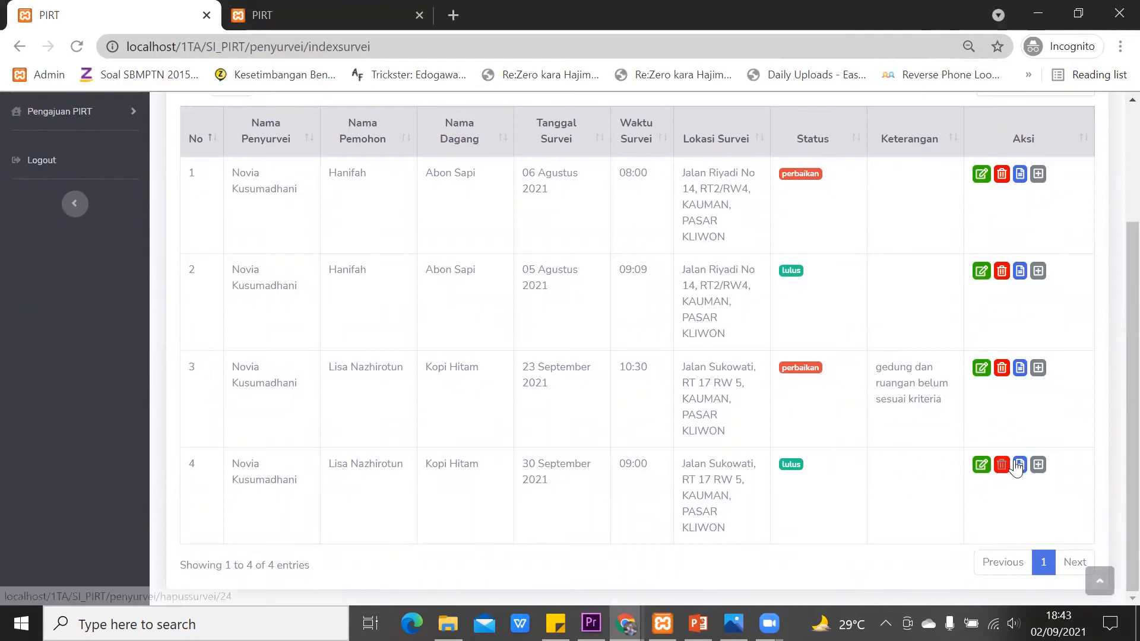
# - Download the 30 September Kopi Hitam survey report as .doc and open it in WPS Office
pyautogui.click(1019, 467)
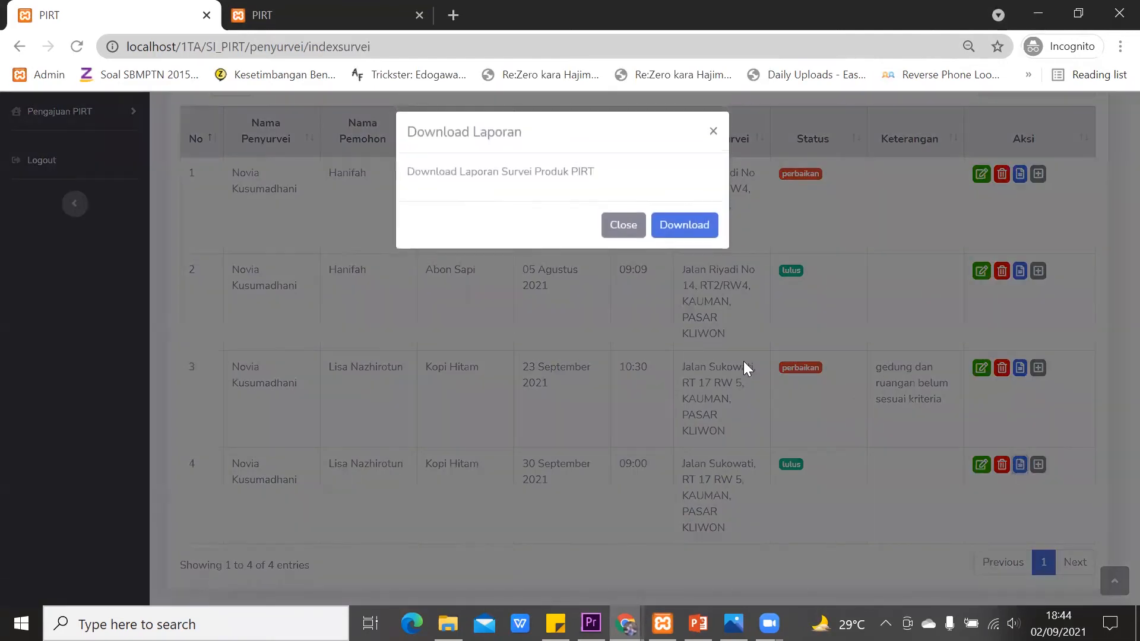
pyautogui.click(687, 226)
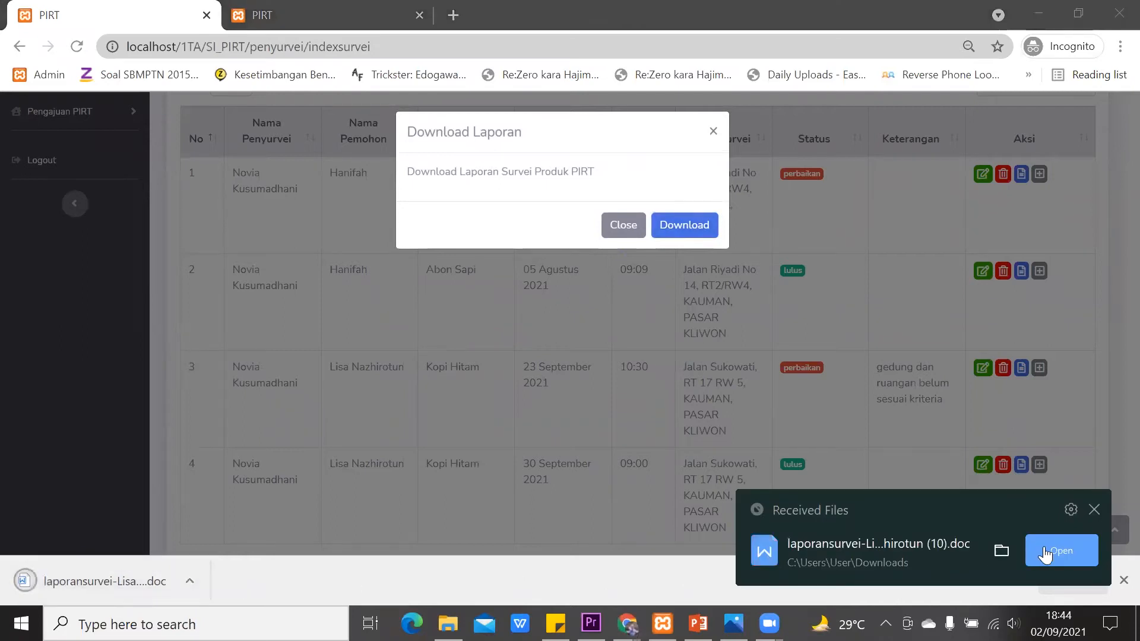
pyautogui.click(1045, 550)
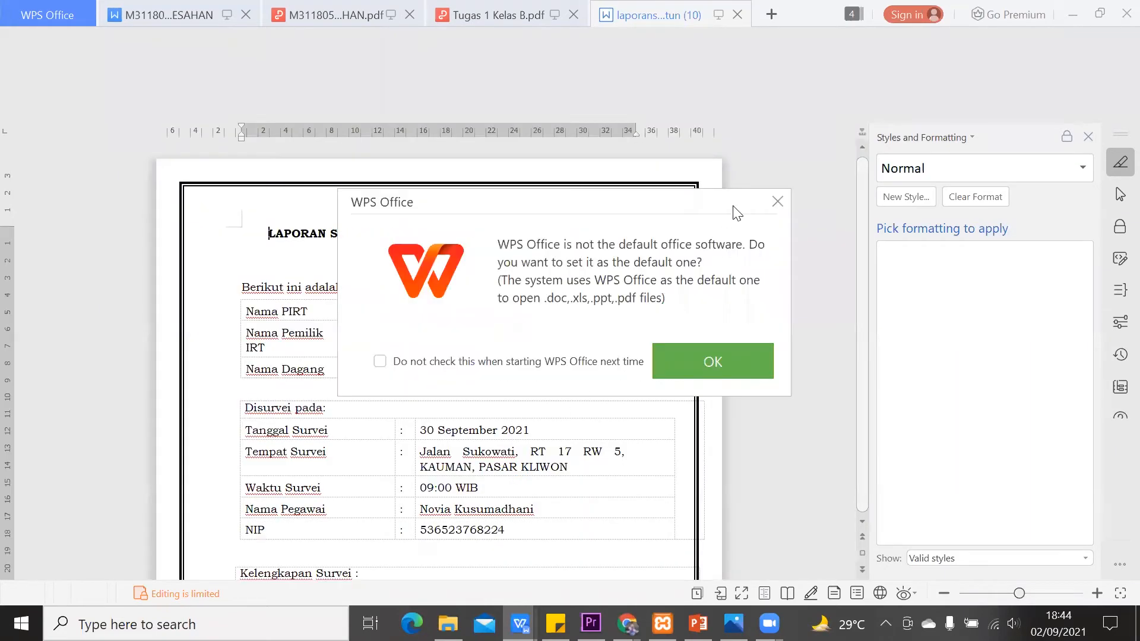
pyautogui.click(776, 202)
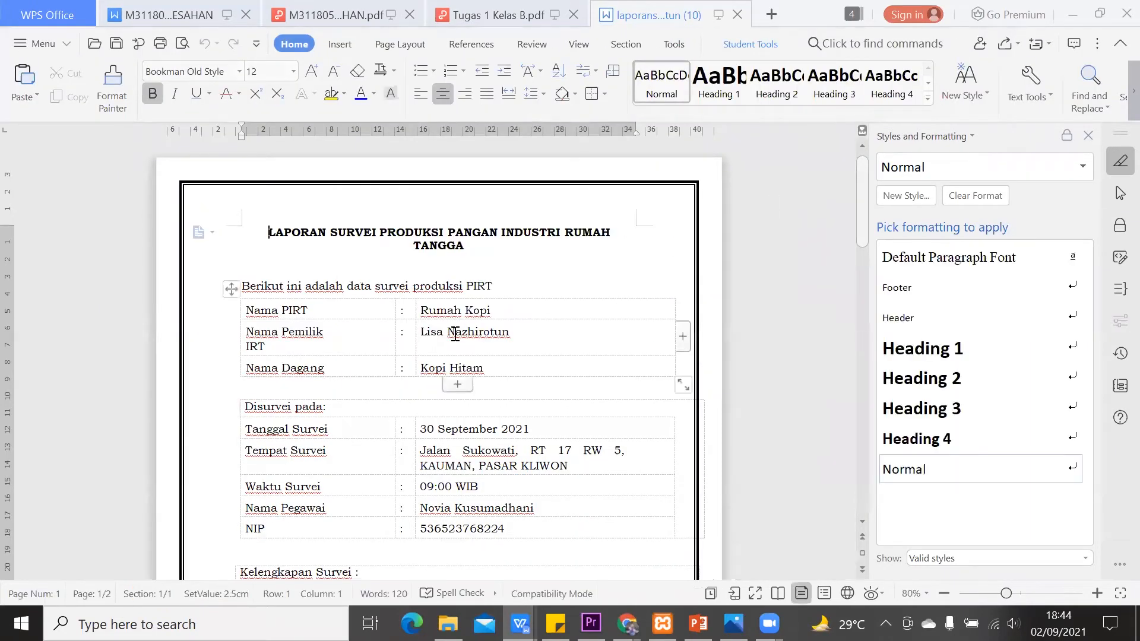
pyautogui.scroll(-1, 455, 334)
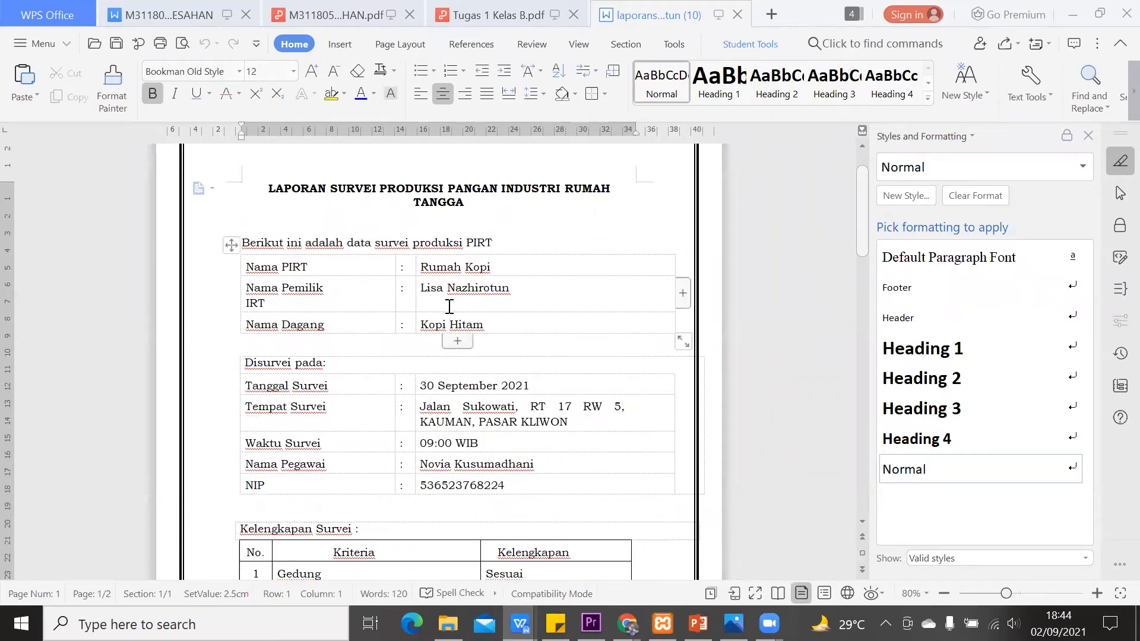
pyautogui.scroll(-1, 449, 306)
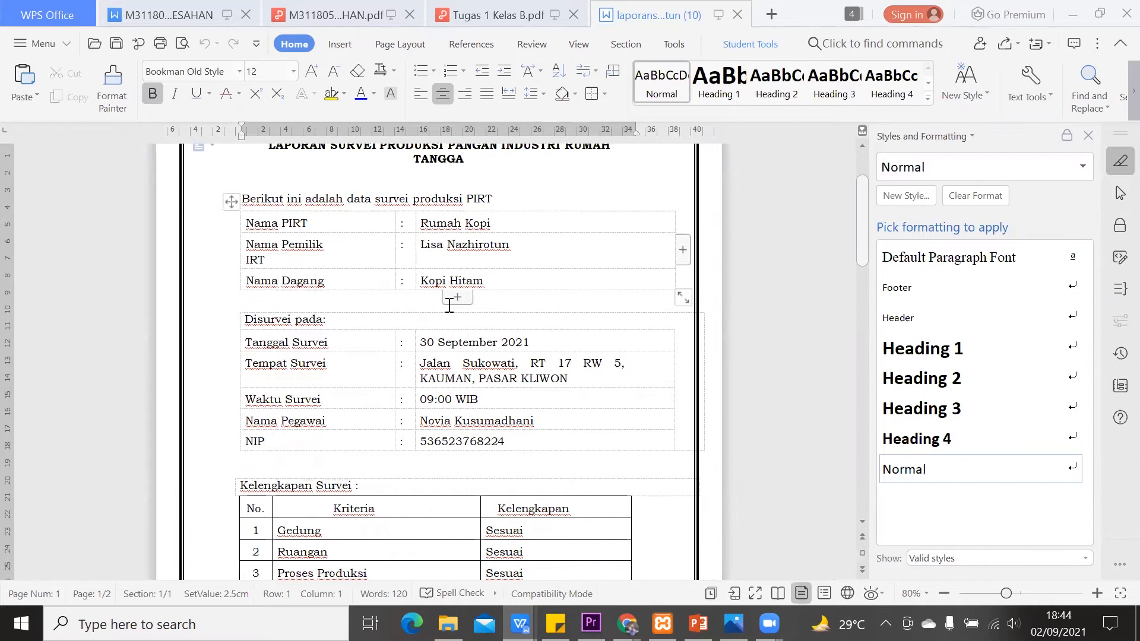
pyautogui.scroll(-1, 450, 306)
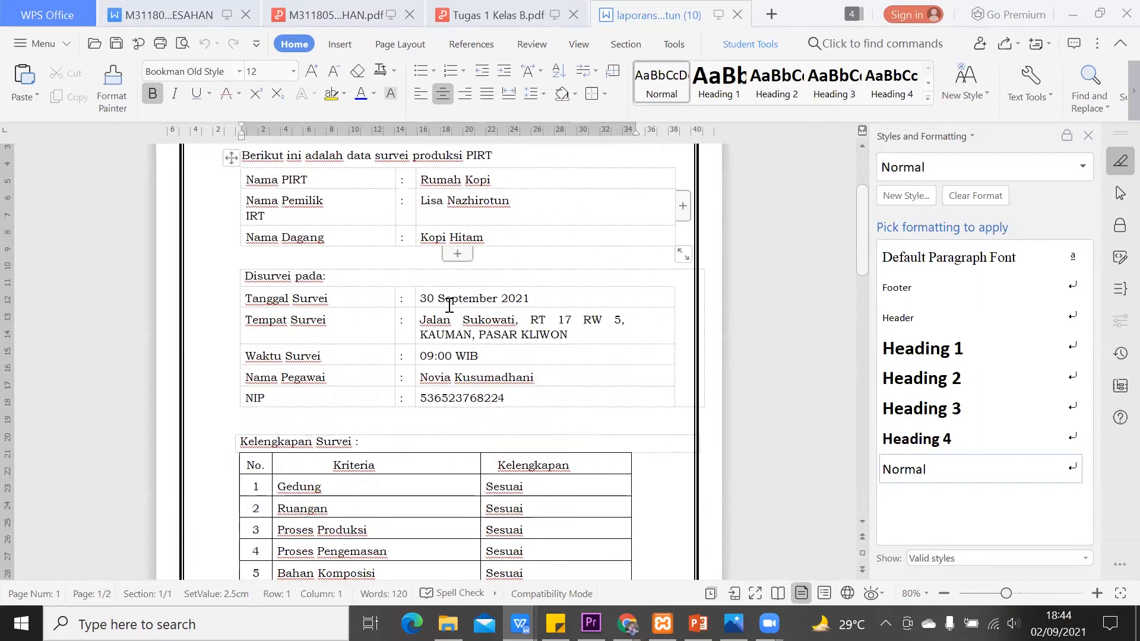
pyautogui.scroll(-6, 450, 306)
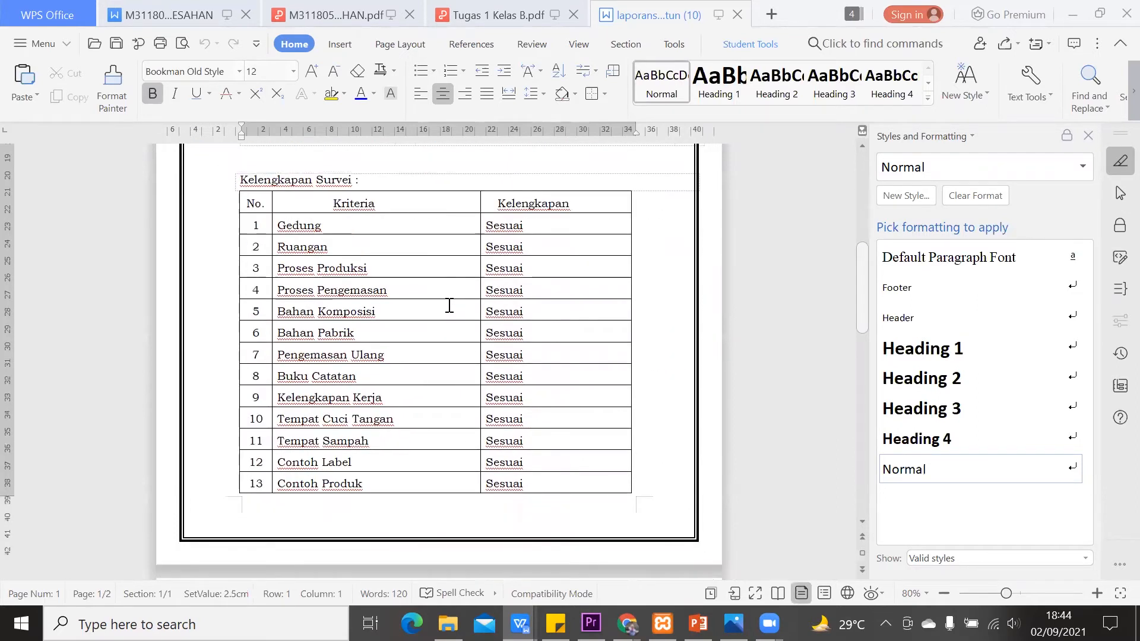
pyautogui.moveTo(626, 624)
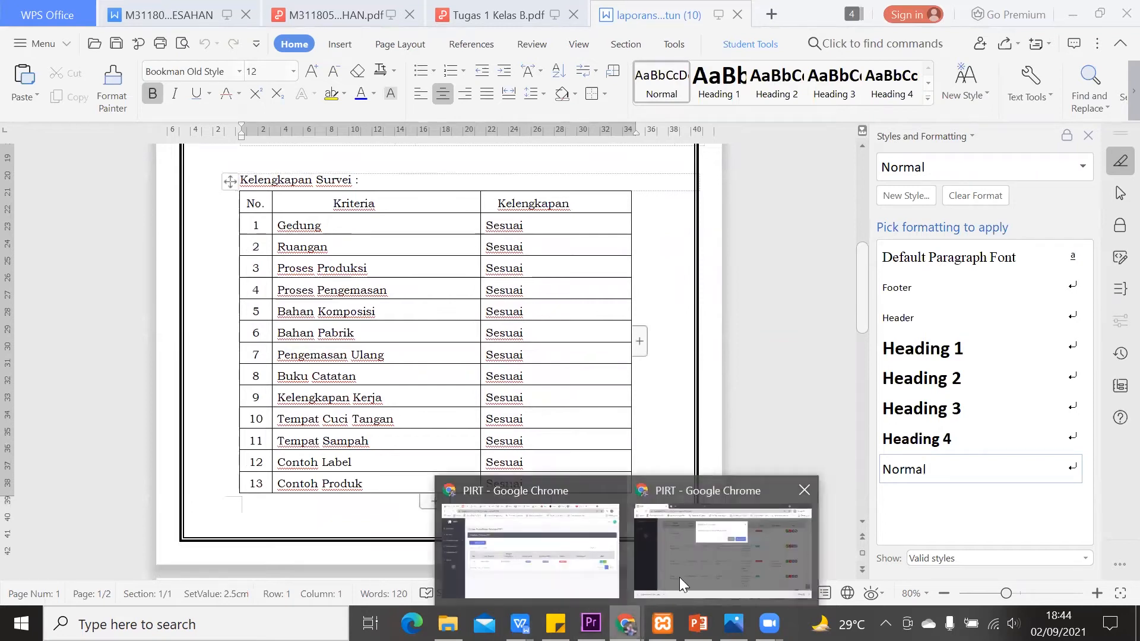
pyautogui.click(680, 578)
# - Close the Download Laporan dialog
pyautogui.click(619, 231)
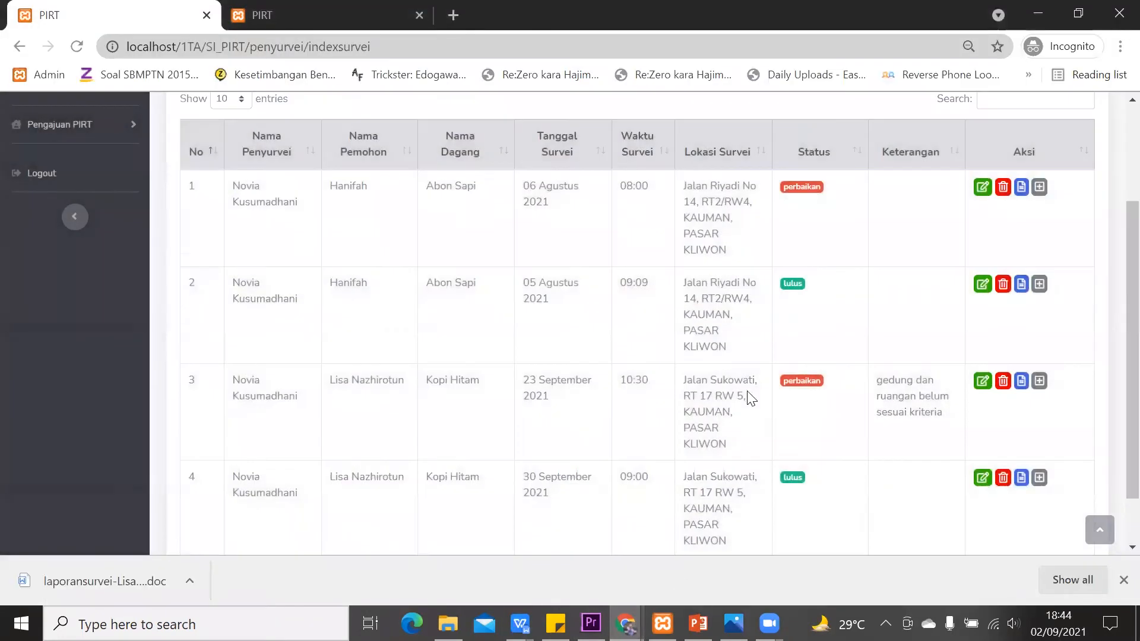
pyautogui.scroll(3, 522, 421)
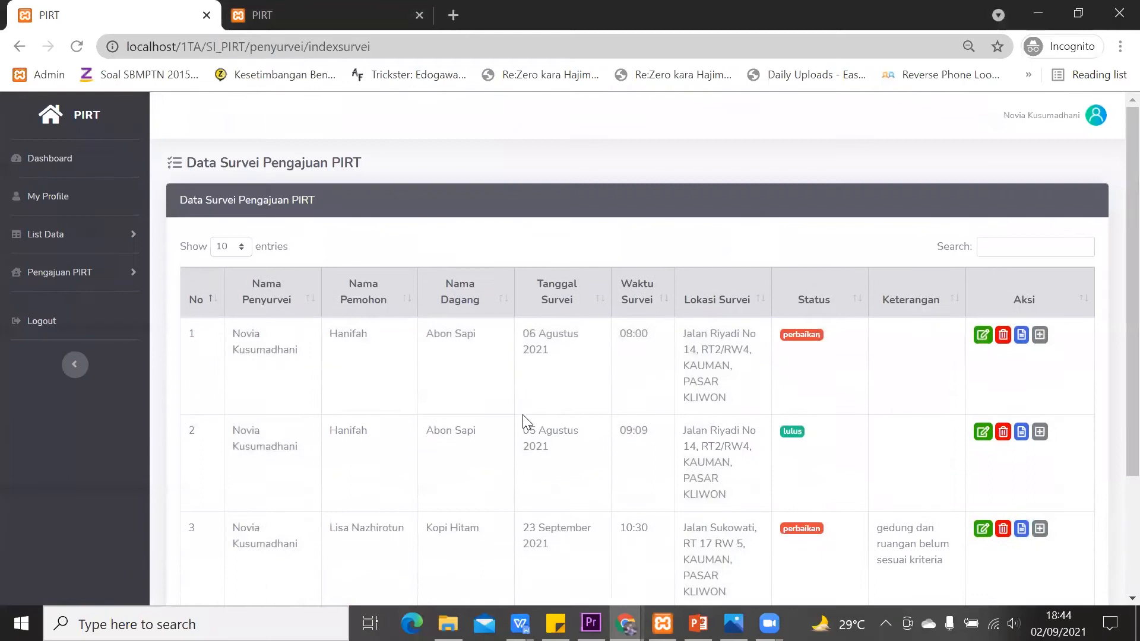
pyautogui.scroll(-3, 523, 421)
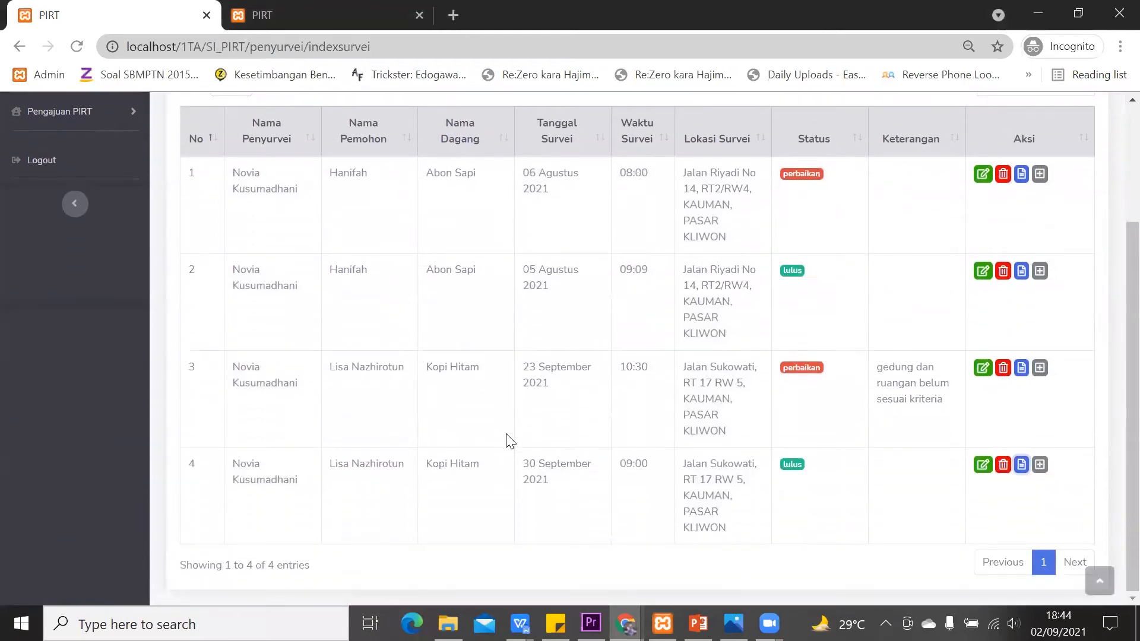
pyautogui.scroll(3, 754, 453)
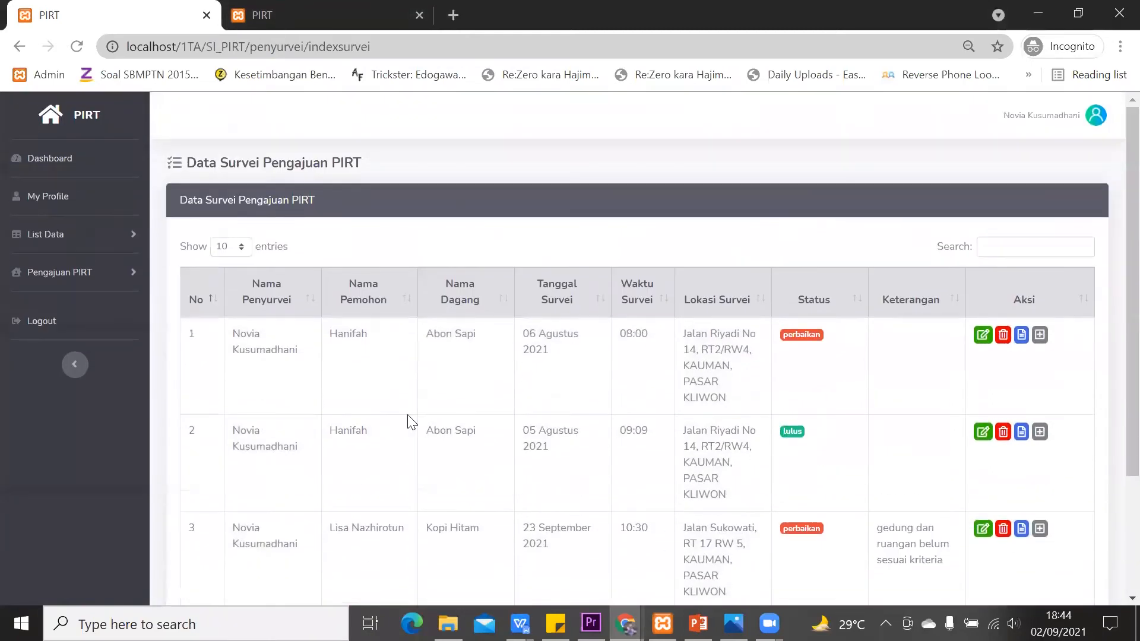
# - Open the Pengajuan PIRT submissions list and switch to the other PIRT tab
pyautogui.click(102, 273)
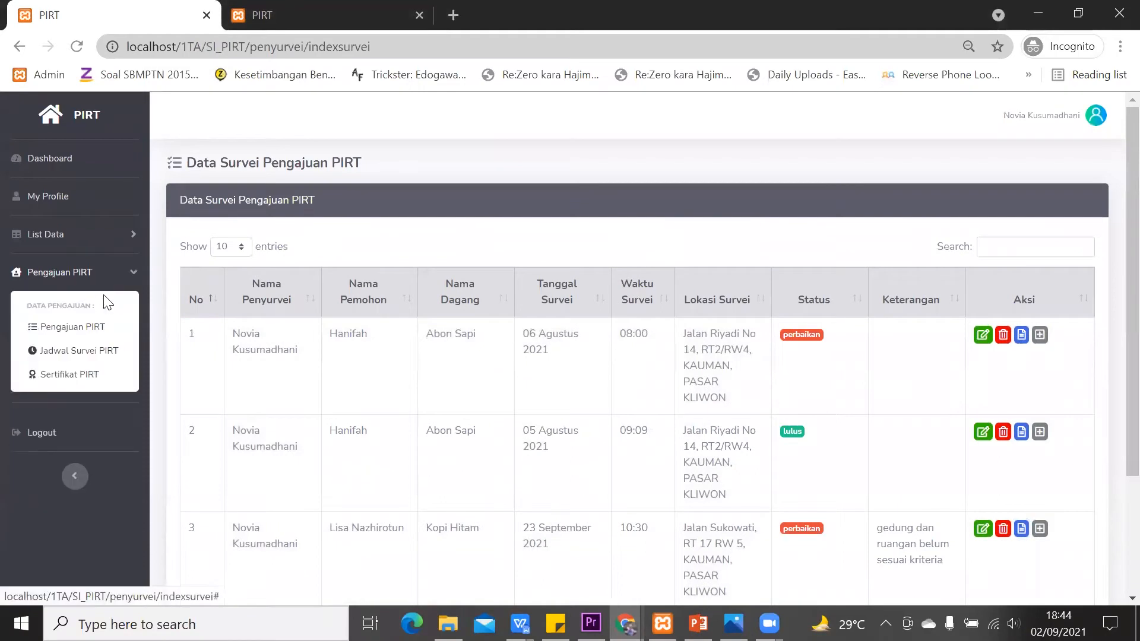
pyautogui.click(94, 326)
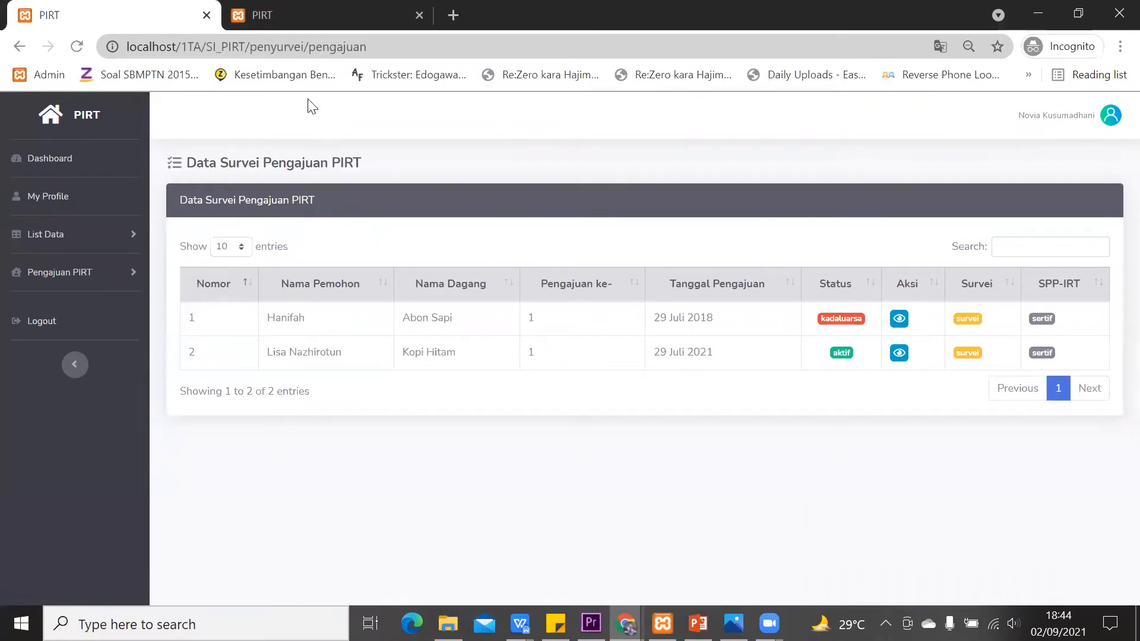
pyautogui.hotkey('ctrl', 'Tab')
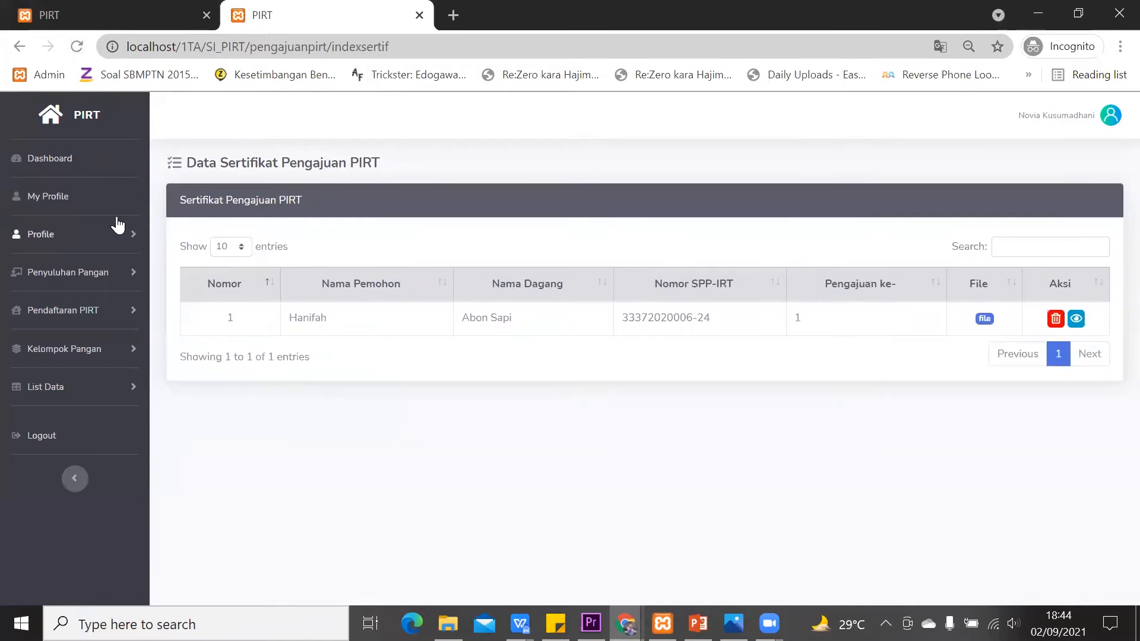
# - Download Kopi Hitam's SPP-IRT certificate from Data Pendaftaran PIRT and open the .doc file
pyautogui.click(110, 318)
pyautogui.click(92, 364)
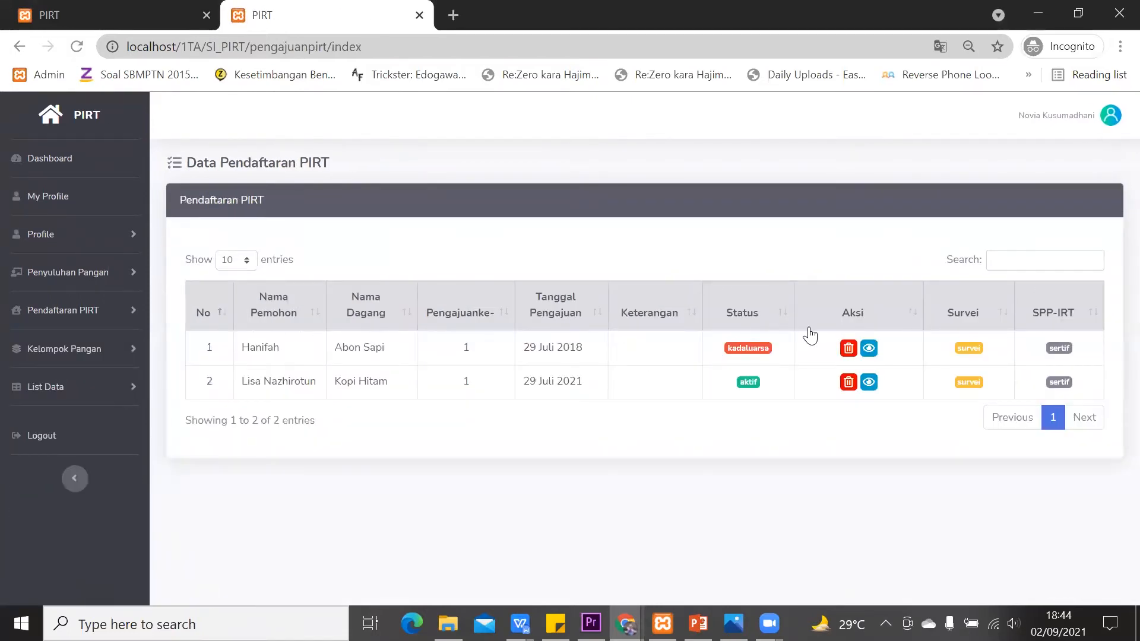
pyautogui.click(1052, 385)
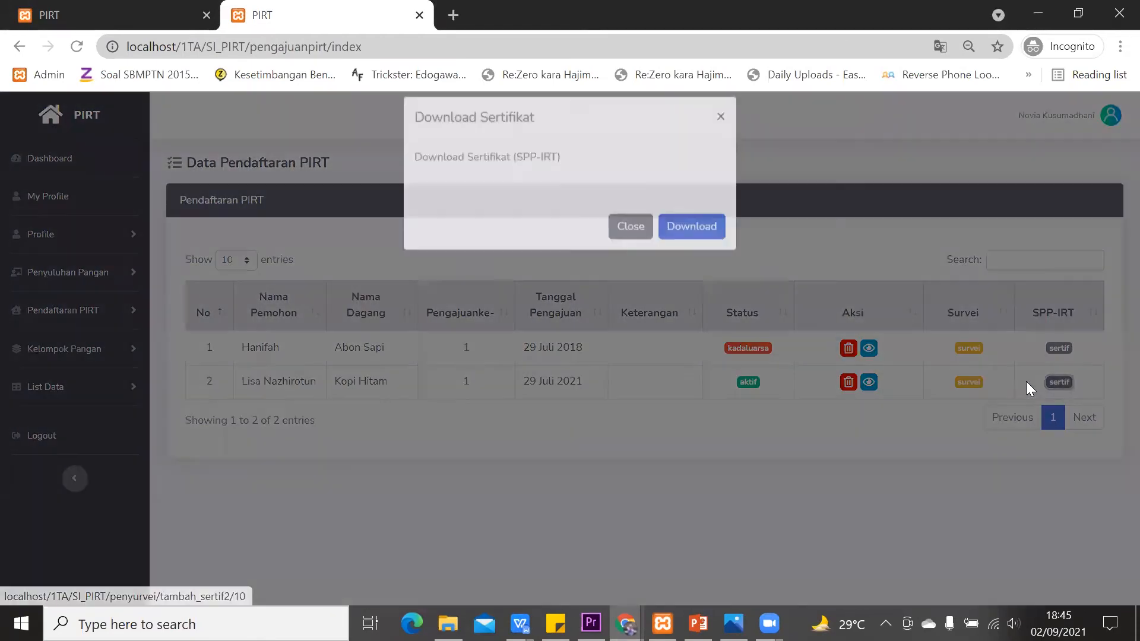
pyautogui.click(685, 252)
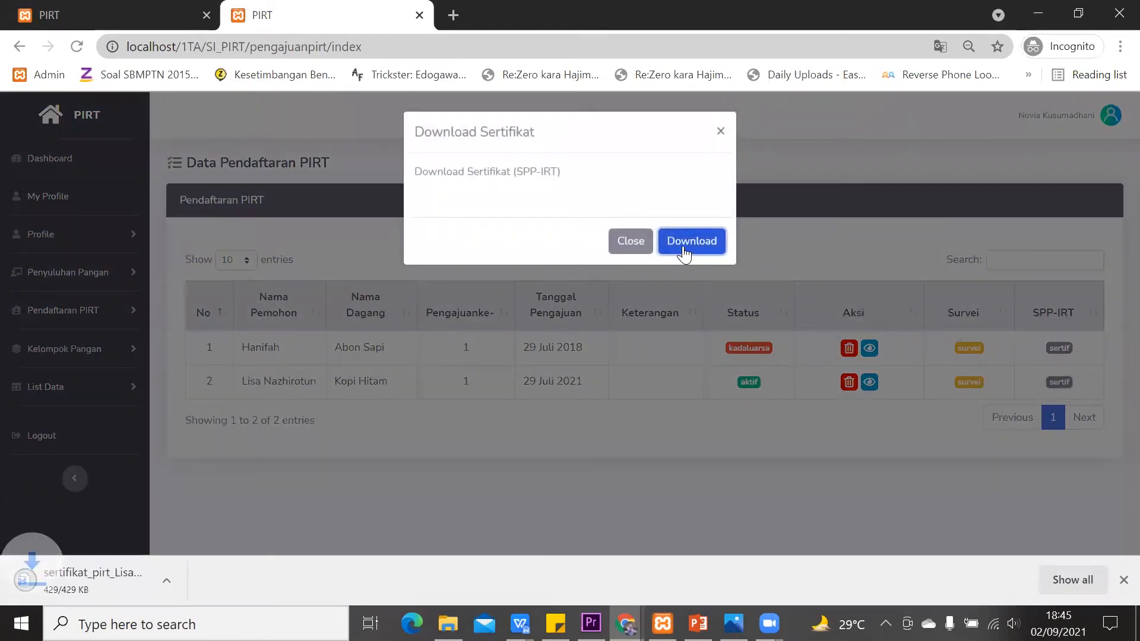
pyautogui.click(631, 241)
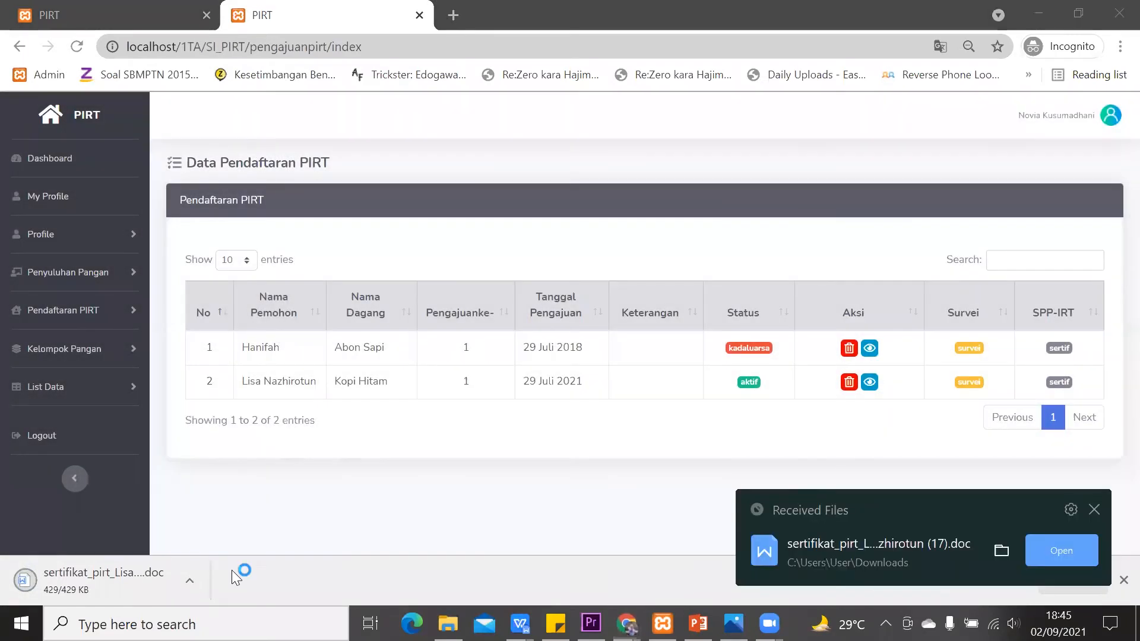
pyautogui.click(117, 584)
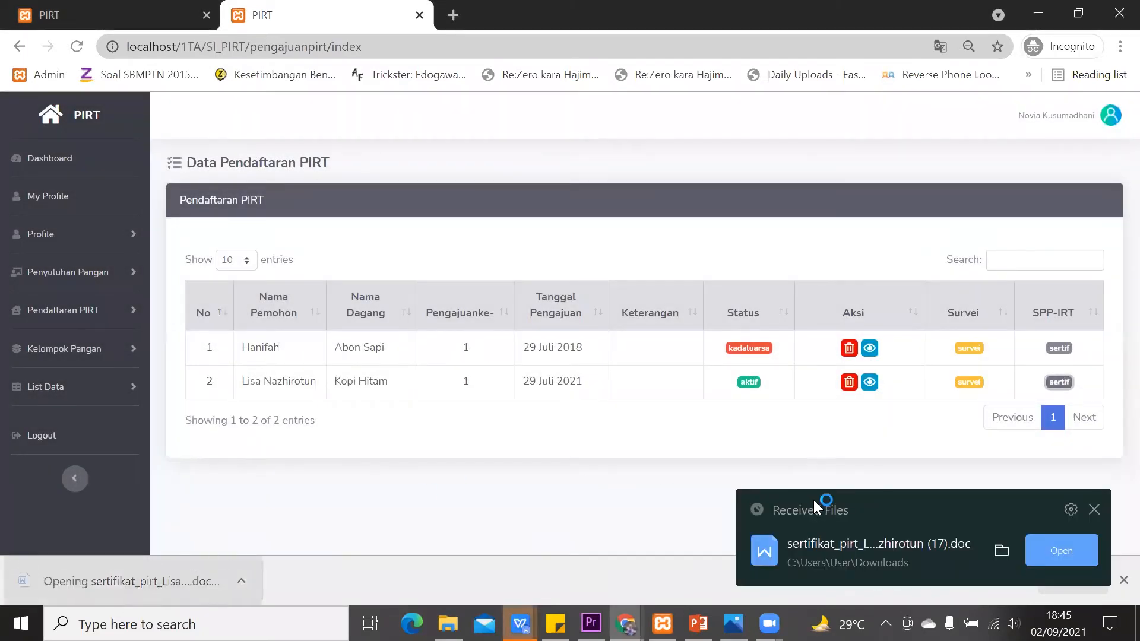
# - Review Kopi Hitam's SPP-IRT certificate (valid to 01 September 2024) in WPS, then minimize WPS Writer
pyautogui.click(520, 623)
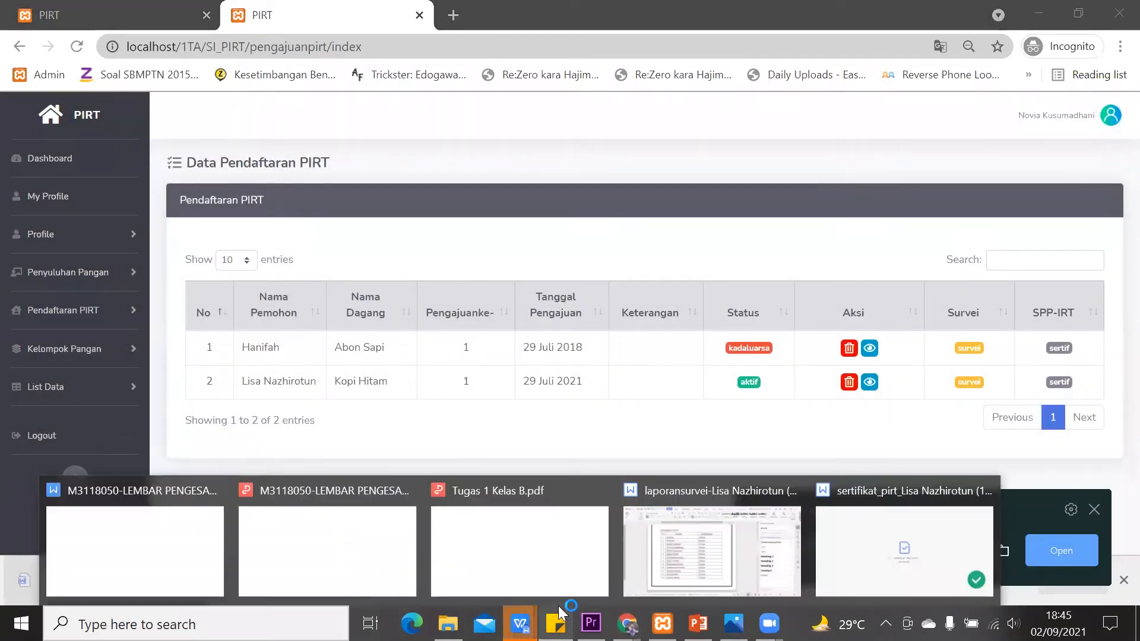
pyautogui.click(941, 508)
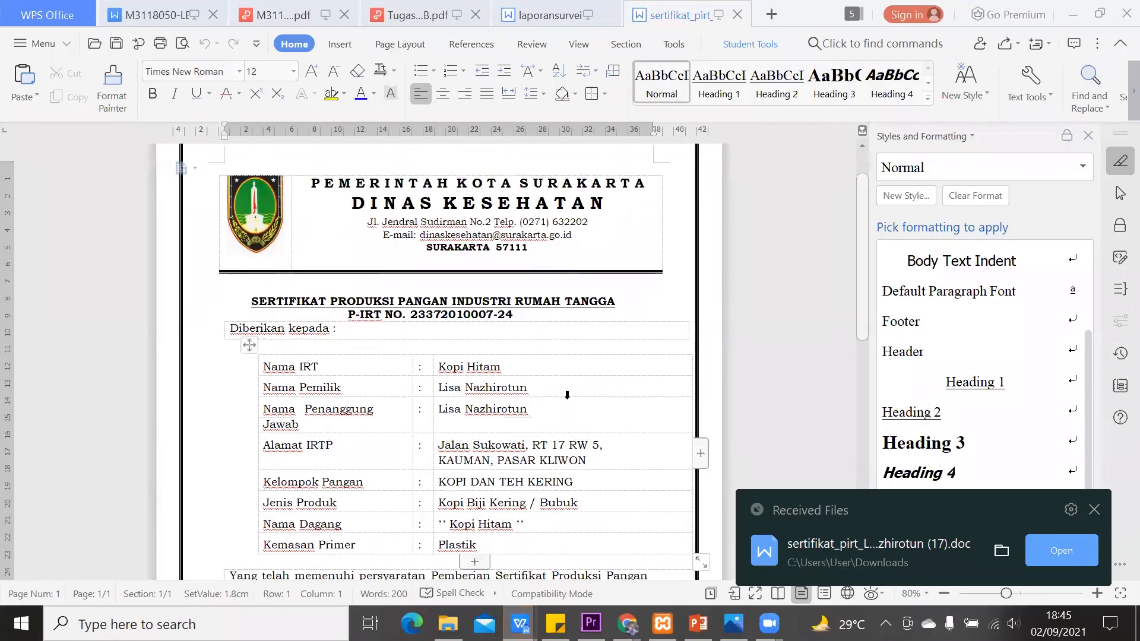
pyautogui.scroll(-1, 567, 395)
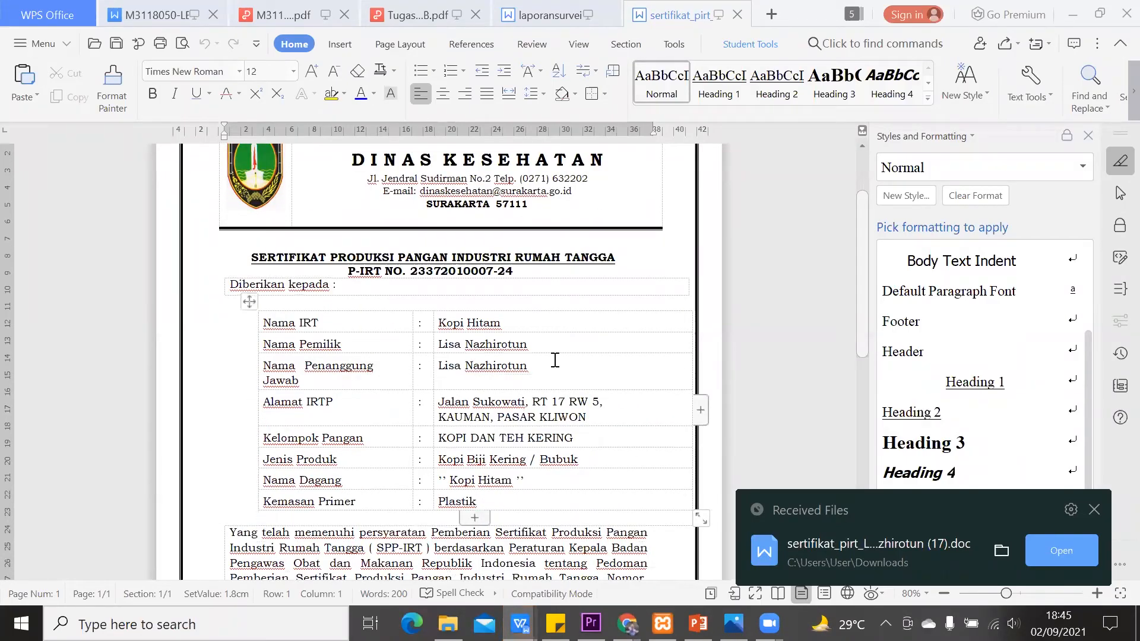
pyautogui.scroll(-1, 552, 359)
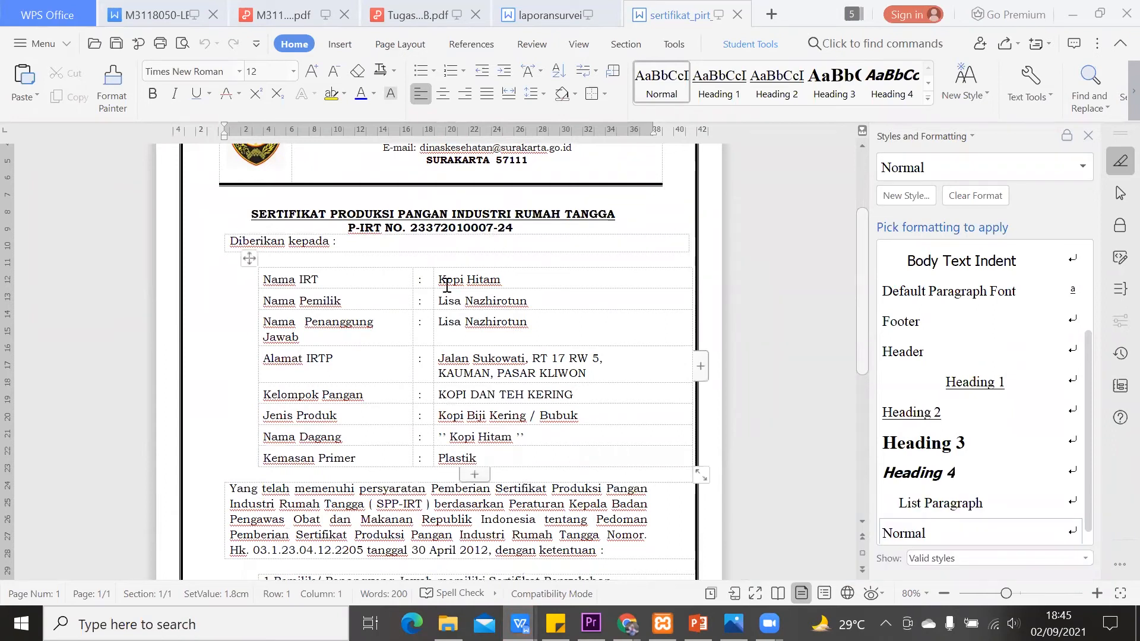
pyautogui.scroll(2, 342, 288)
pyautogui.scroll(-2, 342, 288)
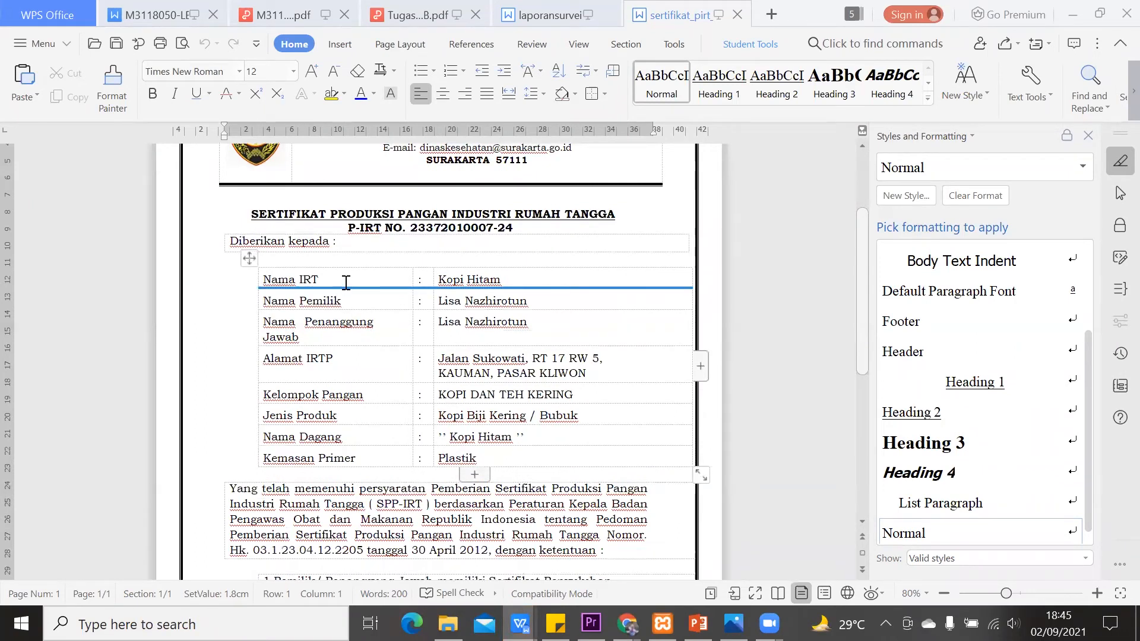
pyautogui.scroll(-1, 346, 282)
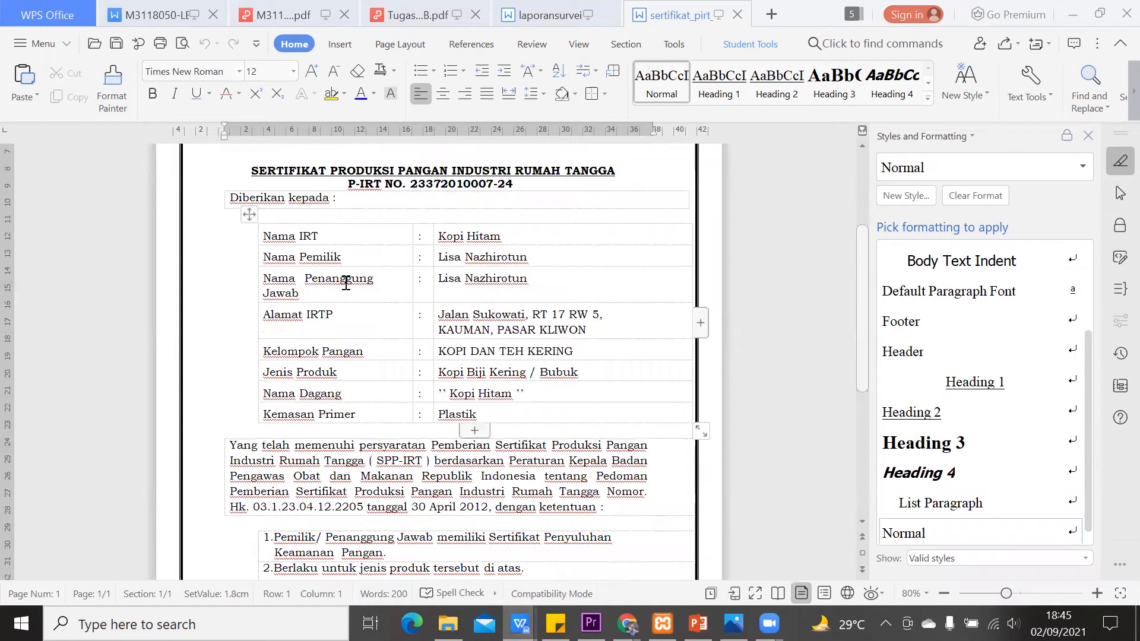
pyautogui.scroll(-1, 344, 338)
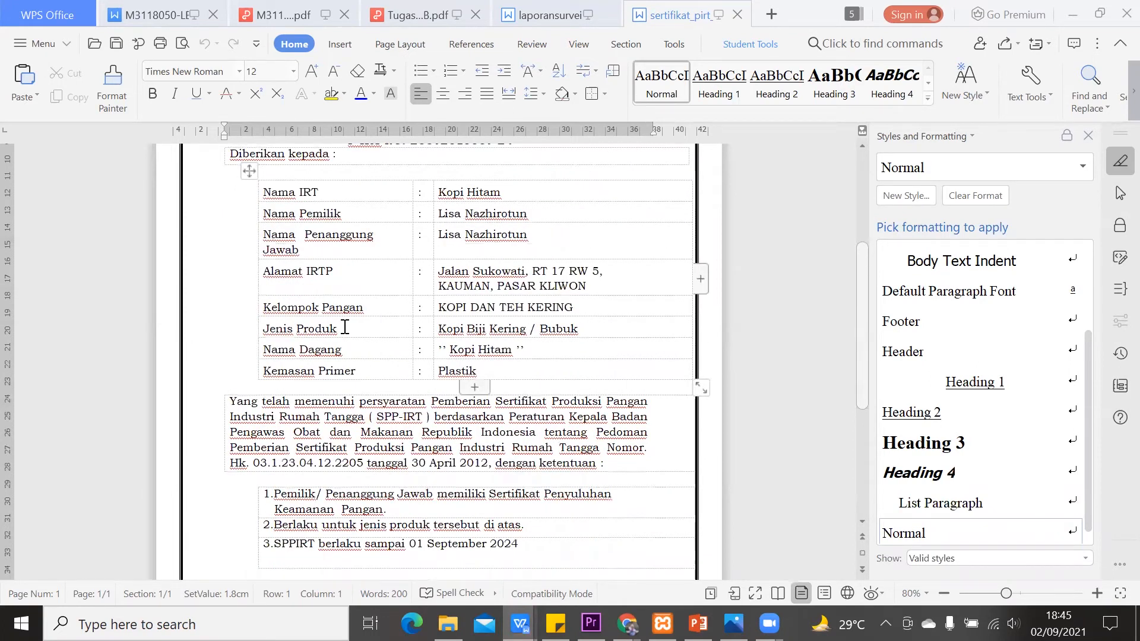
pyautogui.scroll(-1, 344, 327)
pyautogui.scroll(-2, 344, 327)
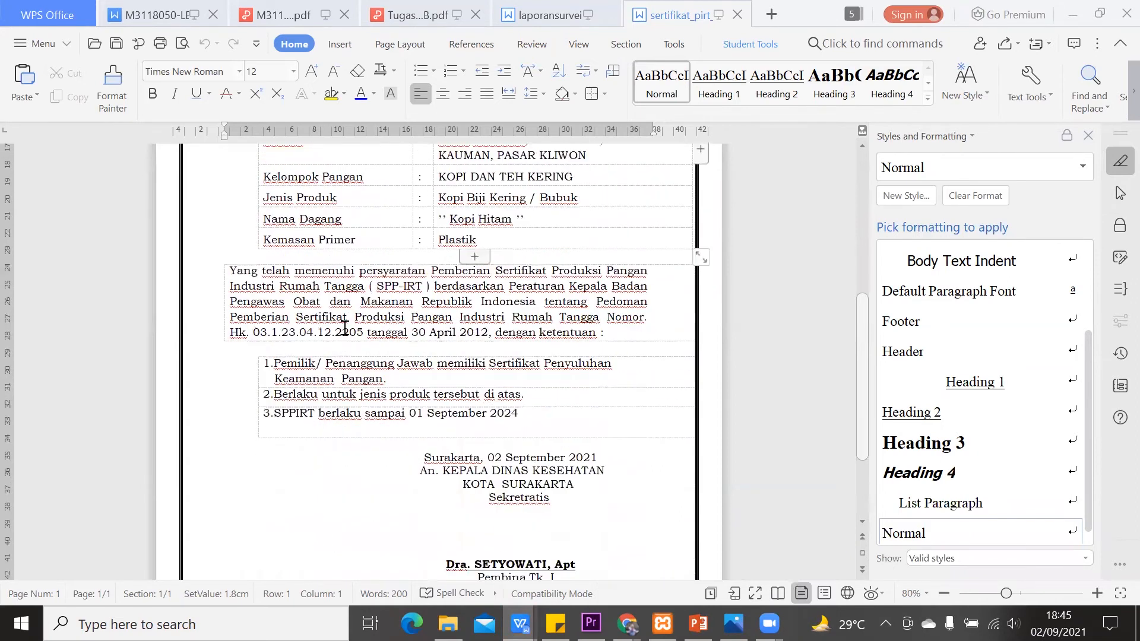
pyautogui.scroll(-2, 344, 327)
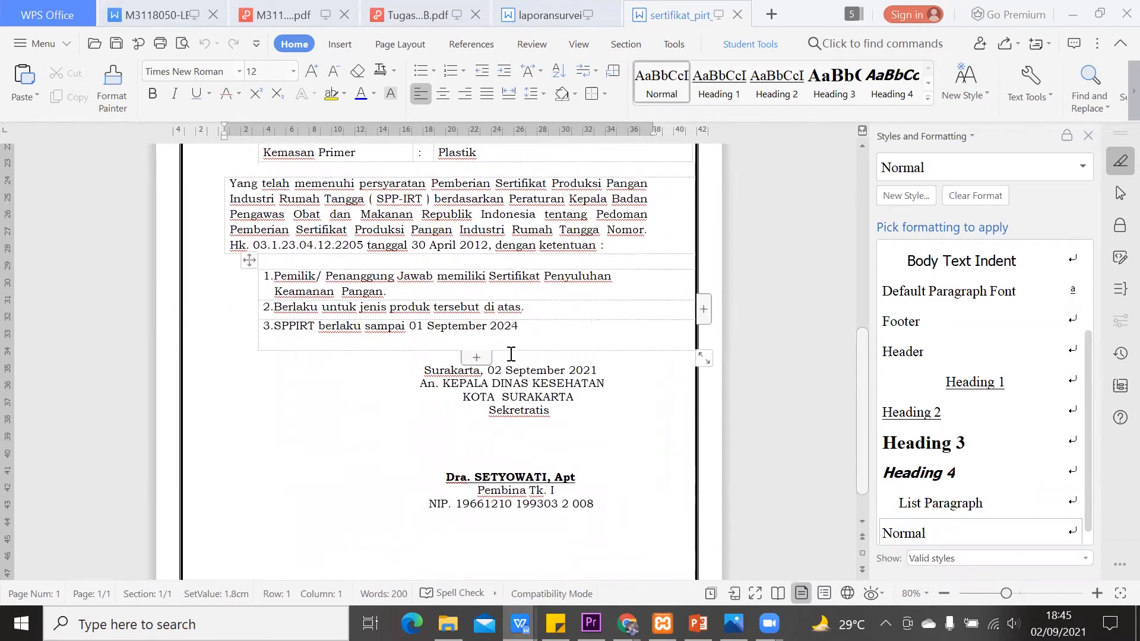
pyautogui.click(1073, 13)
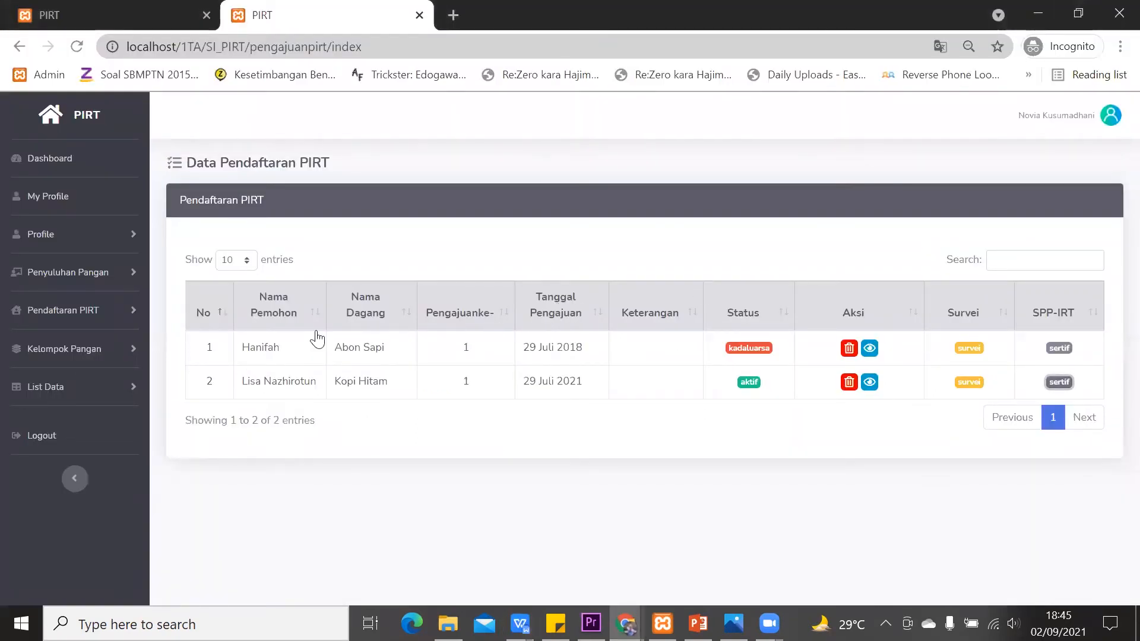
# - Open the PIRT certificate list and start adding Kopi Hitam's certificate file
pyautogui.click(112, 323)
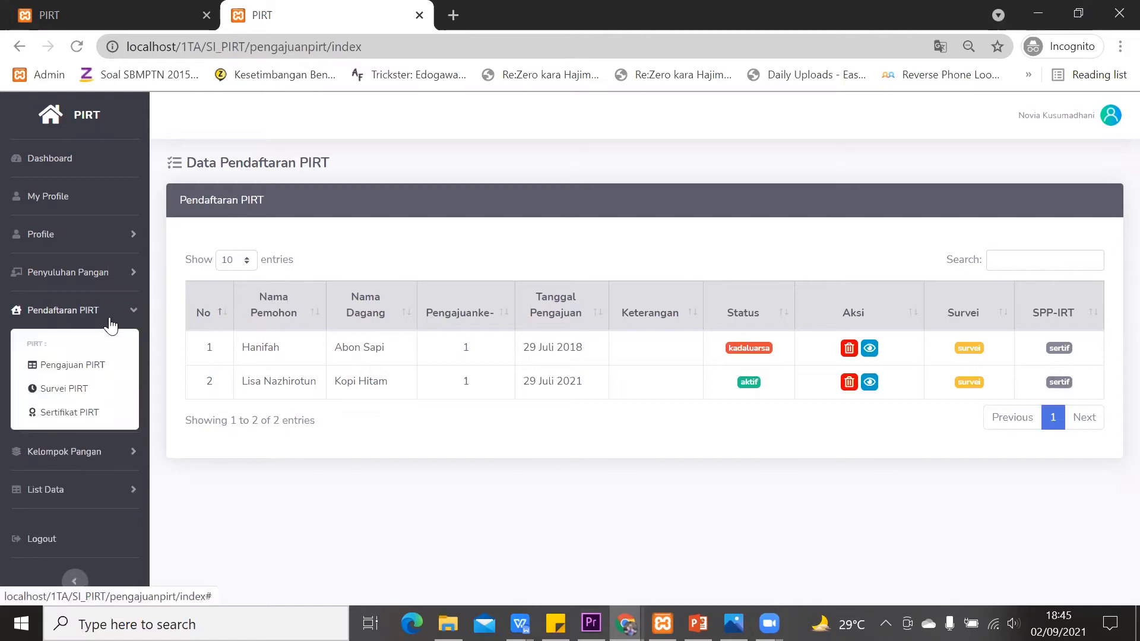
pyautogui.click(88, 415)
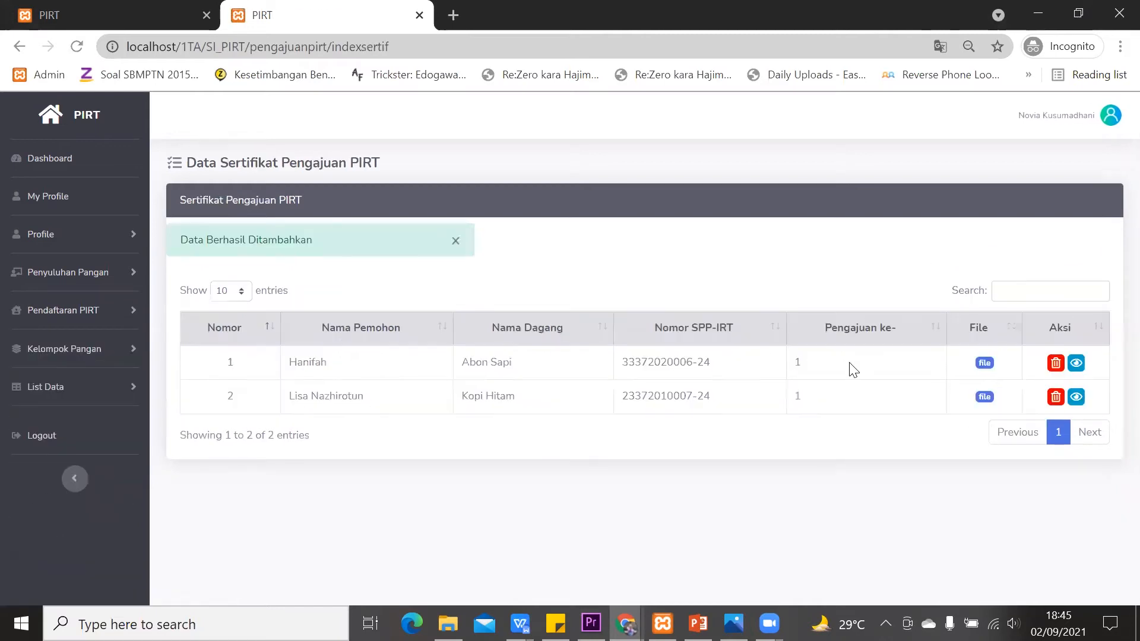
pyautogui.click(983, 396)
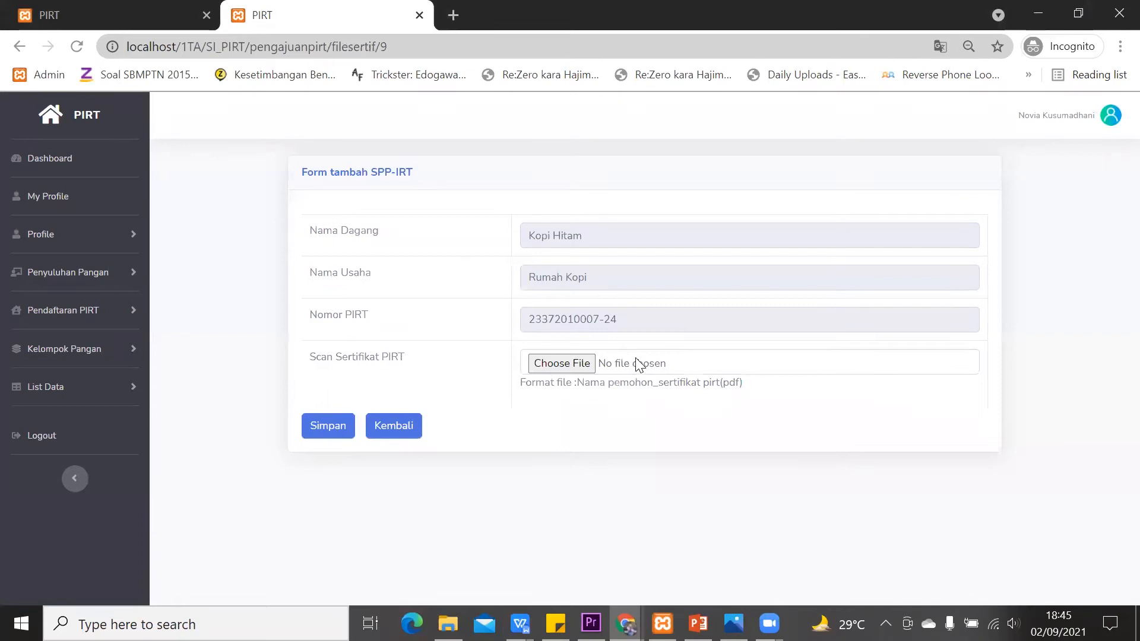
# - Choose the sertifikat PIRT scan PDF from Documents > magang for upload
pyautogui.click(555, 365)
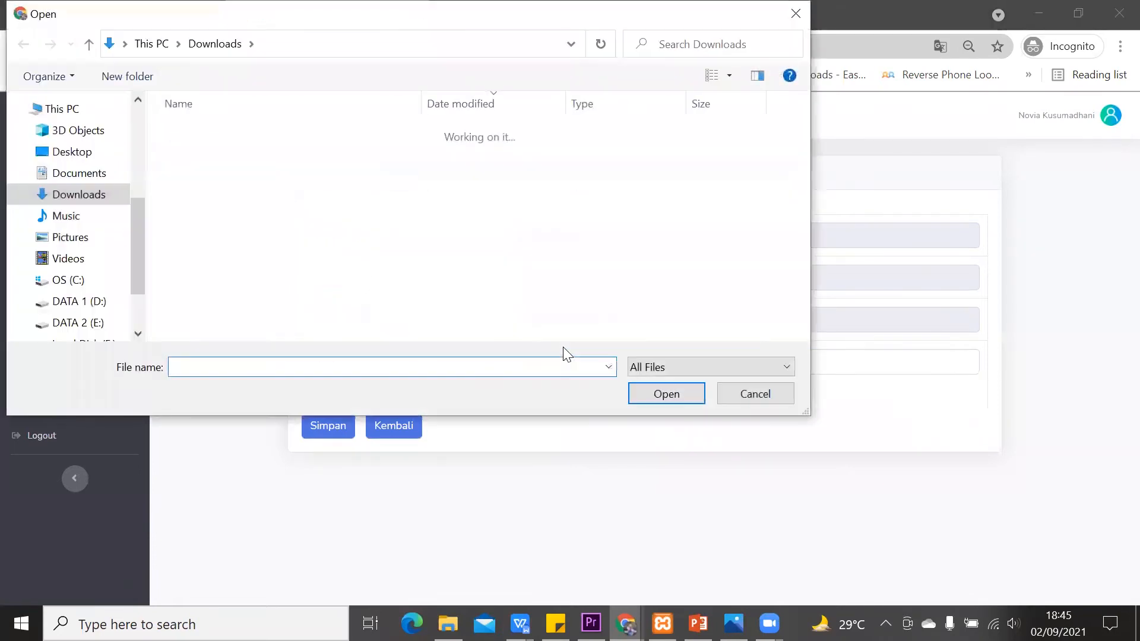
pyautogui.click(79, 173)
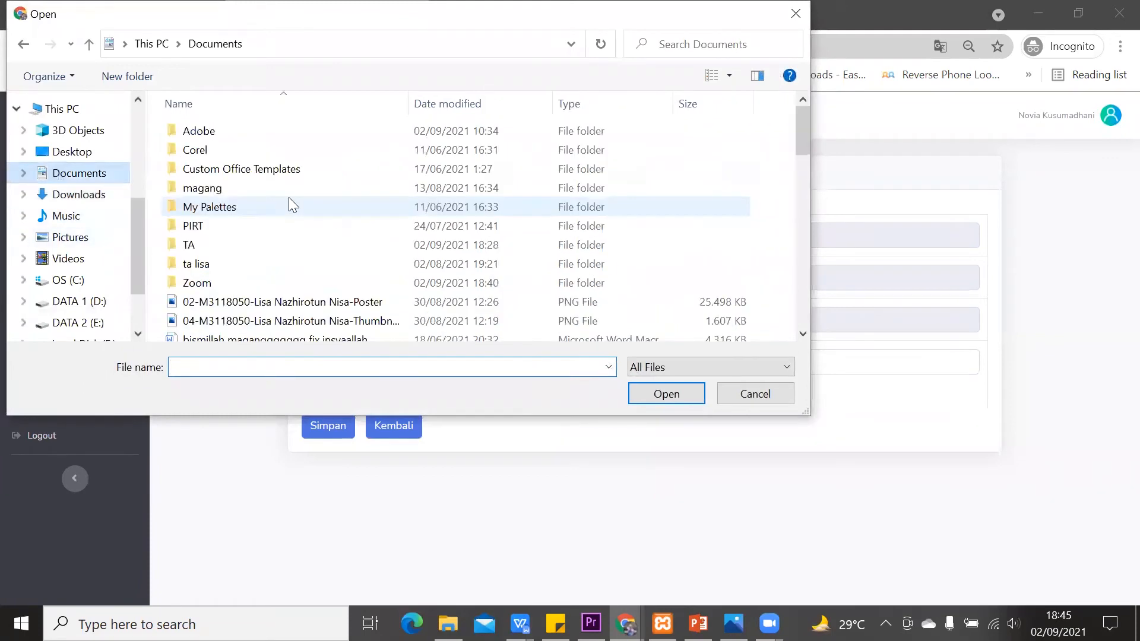
pyautogui.scroll(-3, 238, 268)
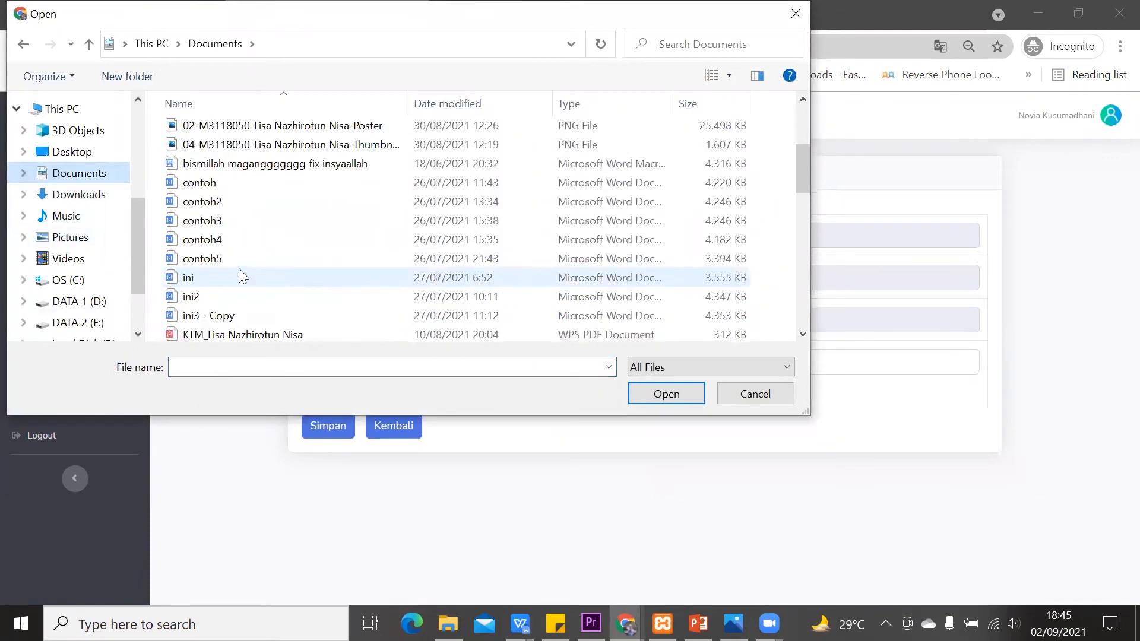
pyautogui.scroll(3, 239, 273)
pyautogui.click(217, 189)
pyautogui.doubleClick(217, 189)
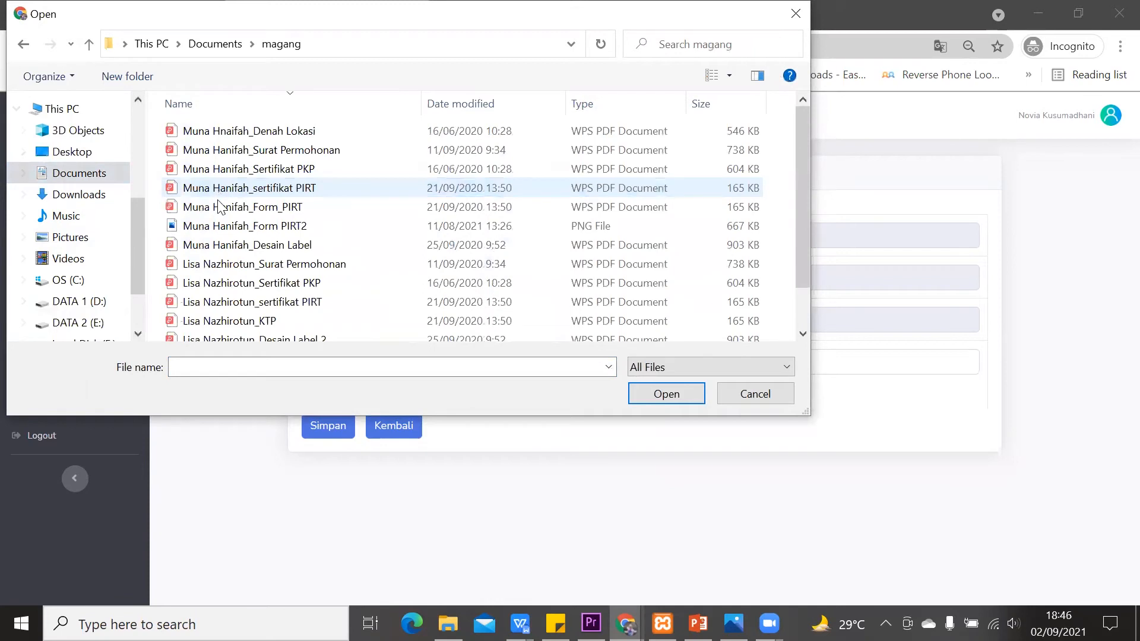
pyautogui.scroll(-1, 223, 226)
pyautogui.click(234, 256)
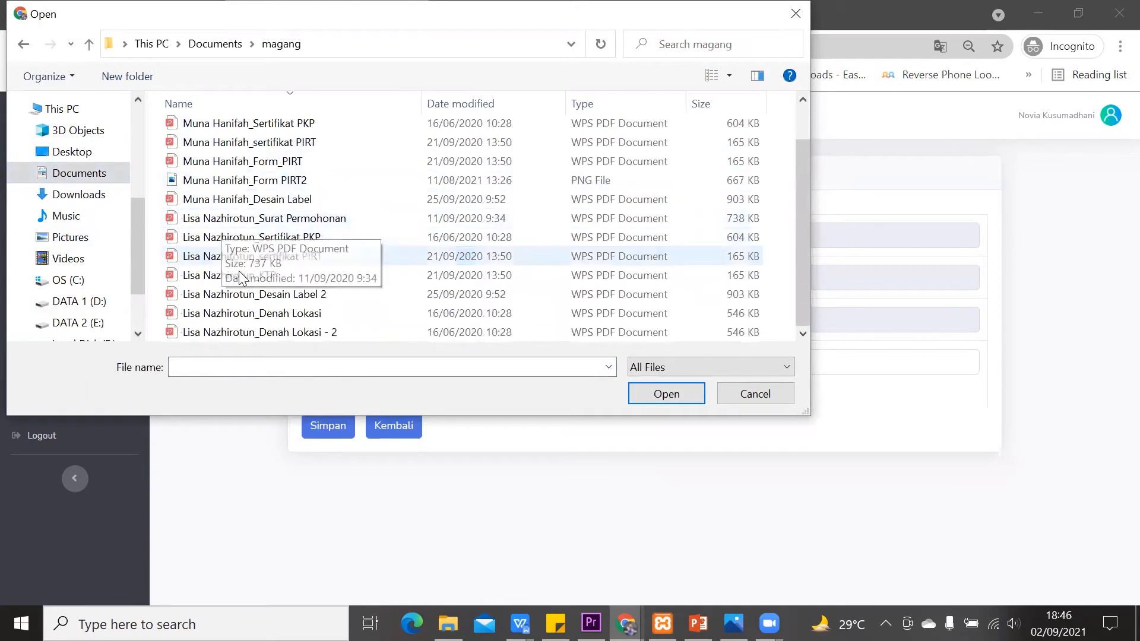
pyautogui.click(659, 397)
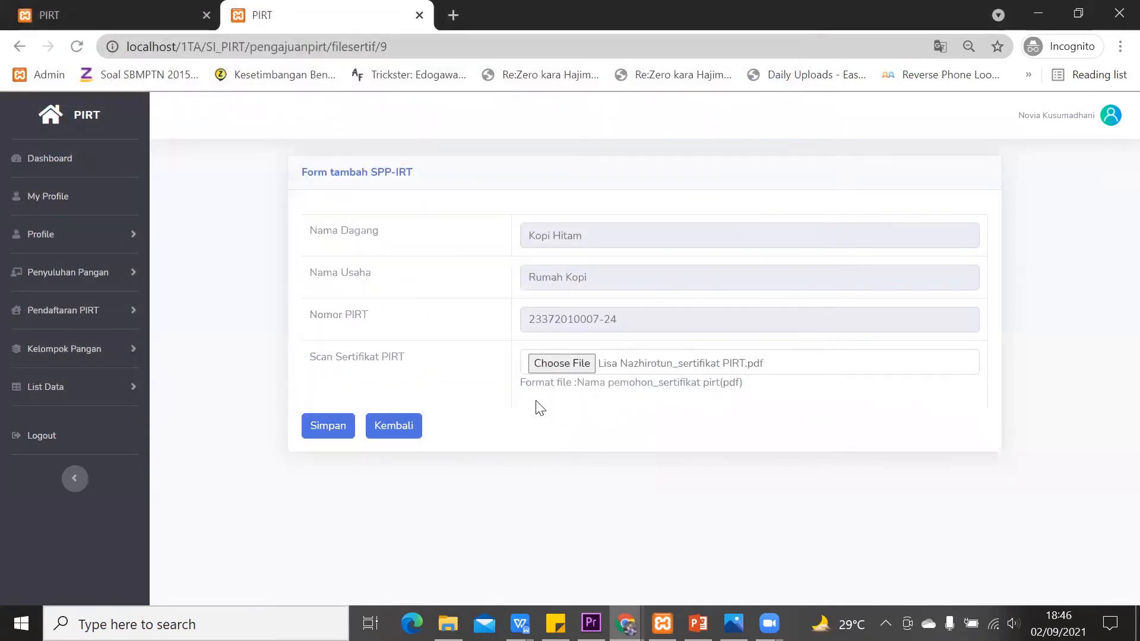
# - Save the certificate upload and return to the certificate submissions list
pyautogui.click(323, 431)
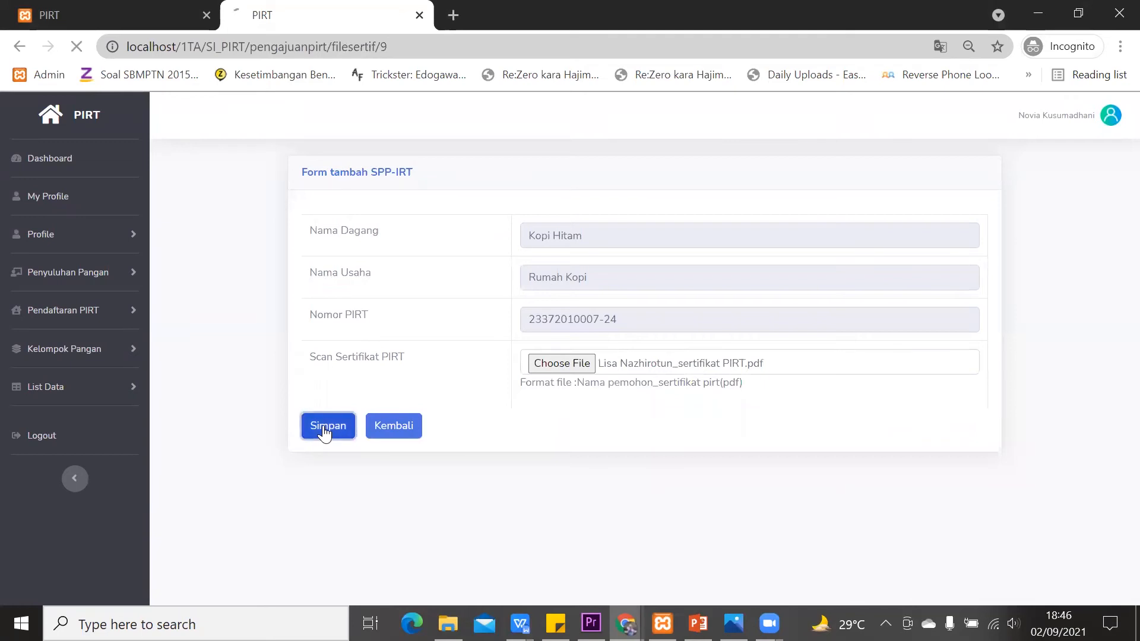
pyautogui.click(332, 399)
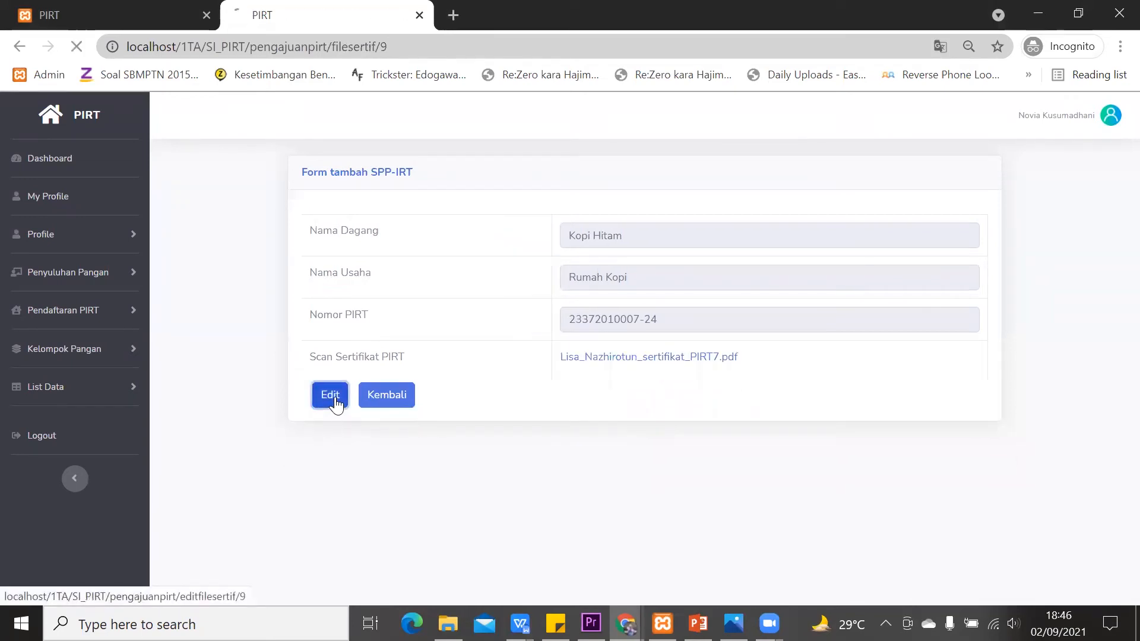
pyautogui.click(396, 424)
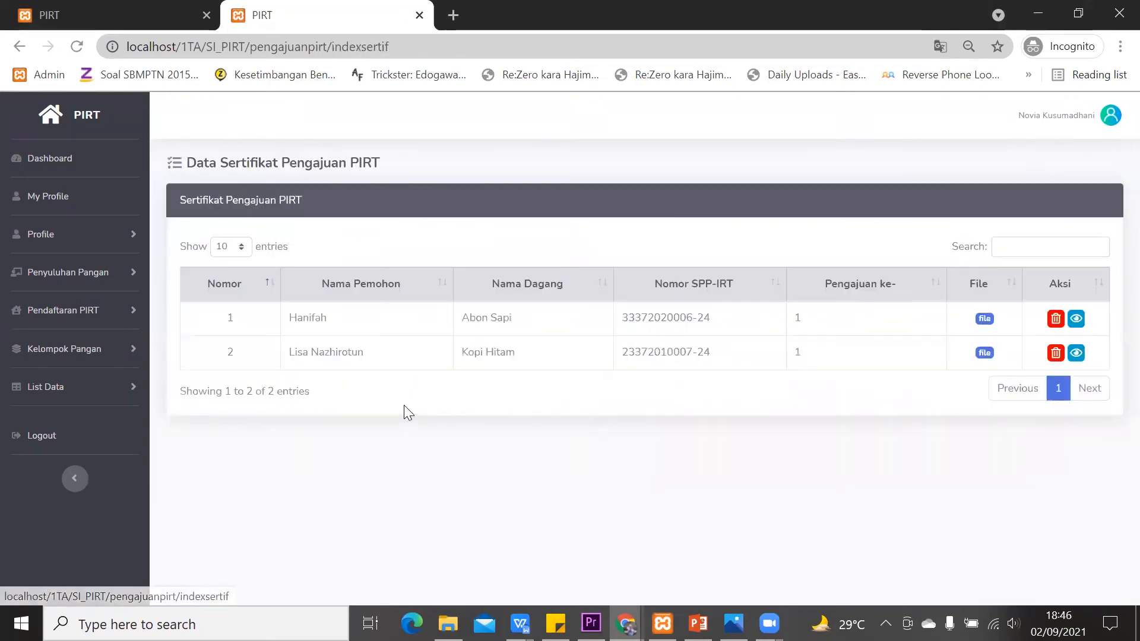
pyautogui.click(1074, 353)
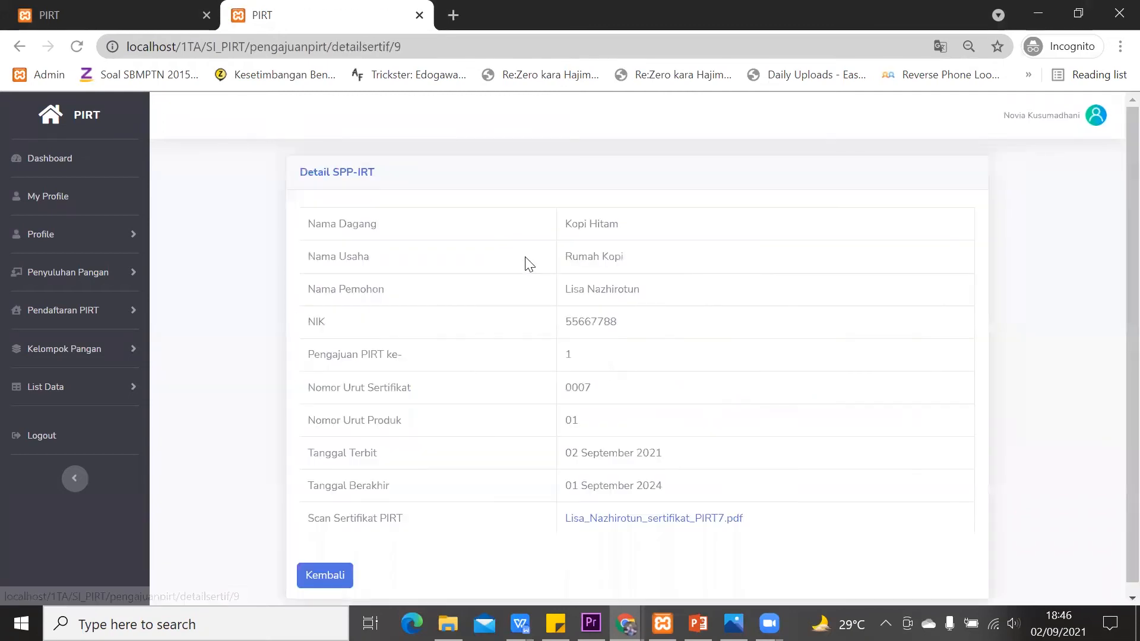
pyautogui.scroll(-1, 527, 262)
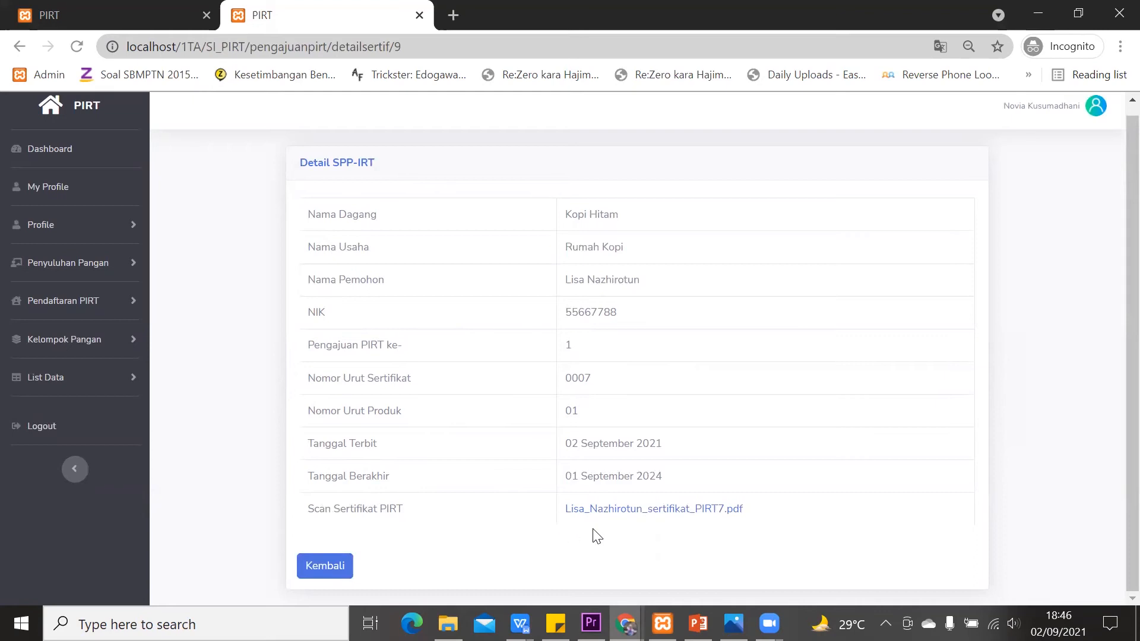
pyautogui.click(330, 572)
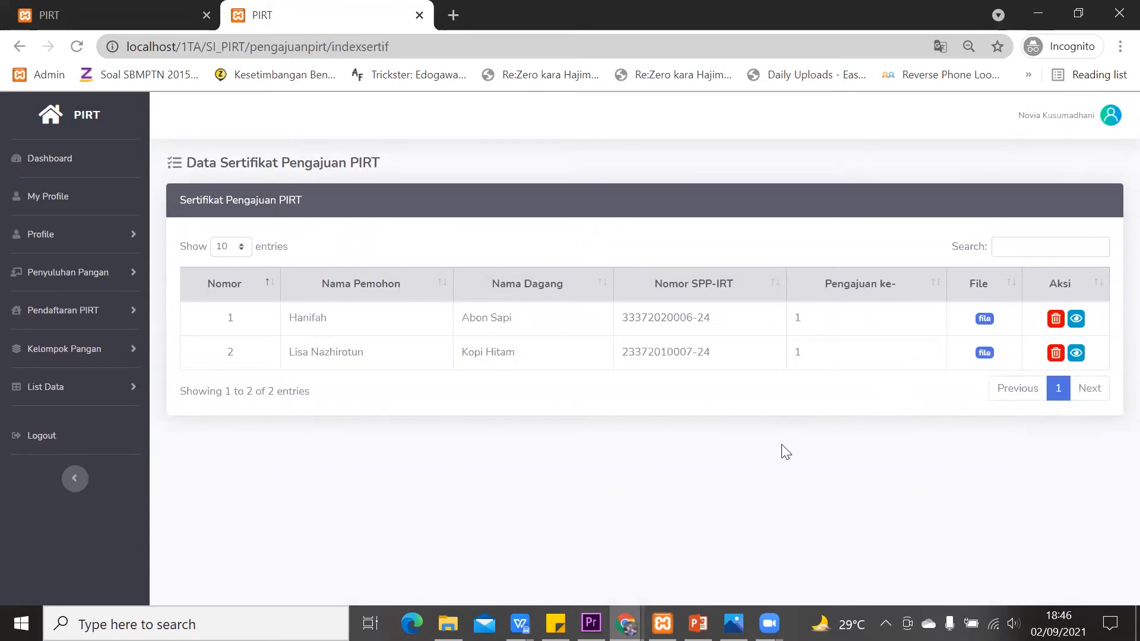
# - Switch to the applicant's Chrome window with the PIRT registration list
pyautogui.click(626, 624)
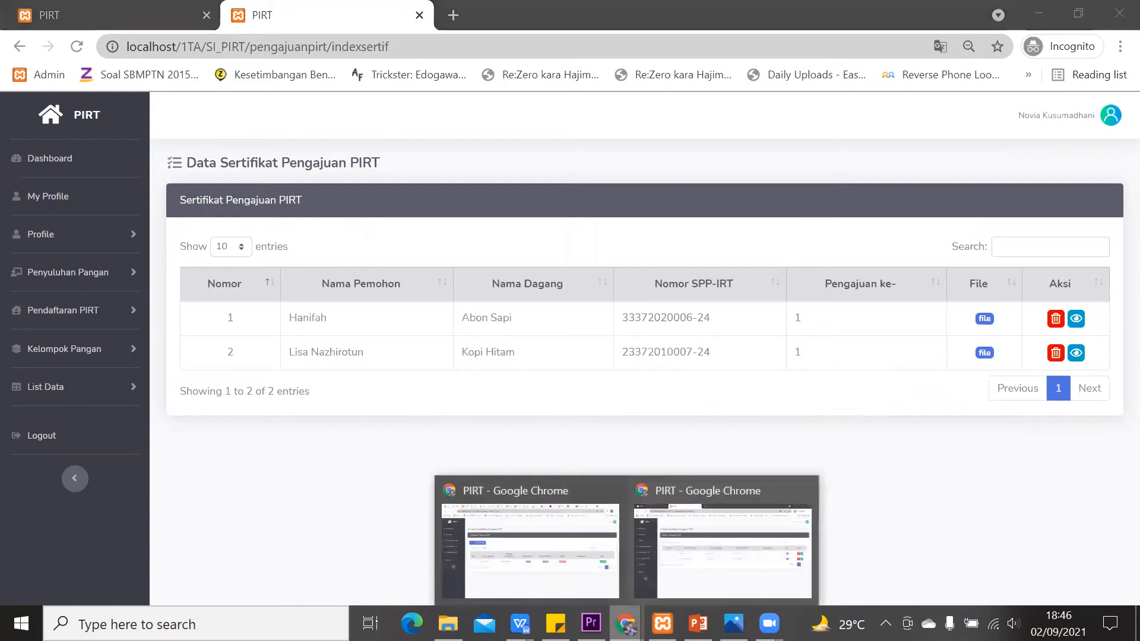
pyautogui.click(582, 550)
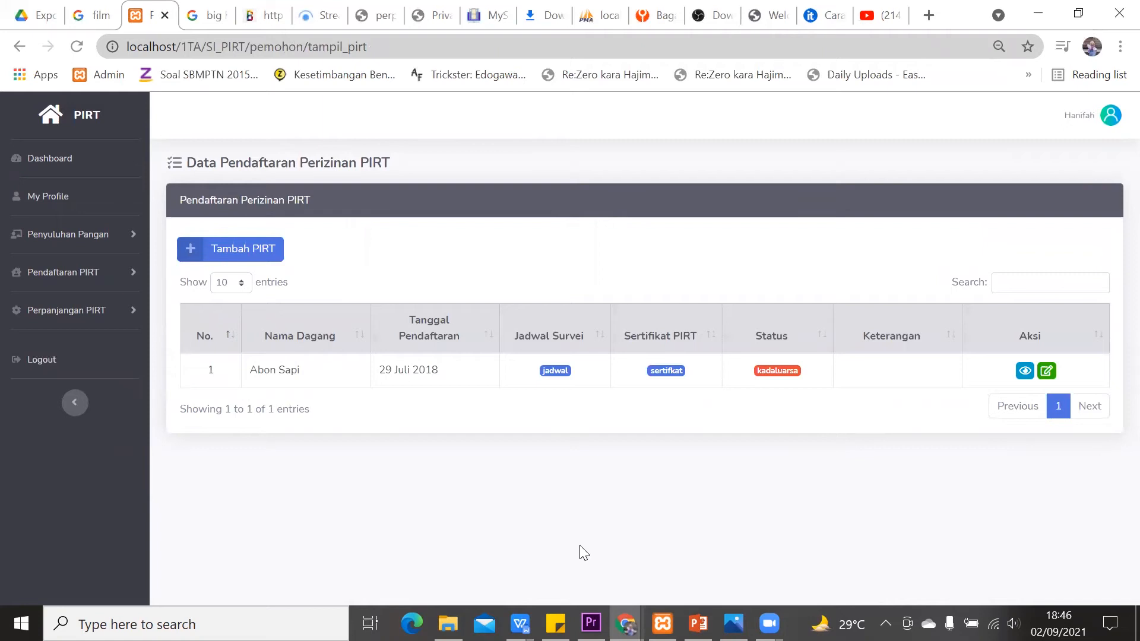
pyautogui.click(205, 243)
# - View the Abon Sapi registration details, which show it expired 5 days ago
pyautogui.click(1024, 374)
pyautogui.scroll(-5, 593, 280)
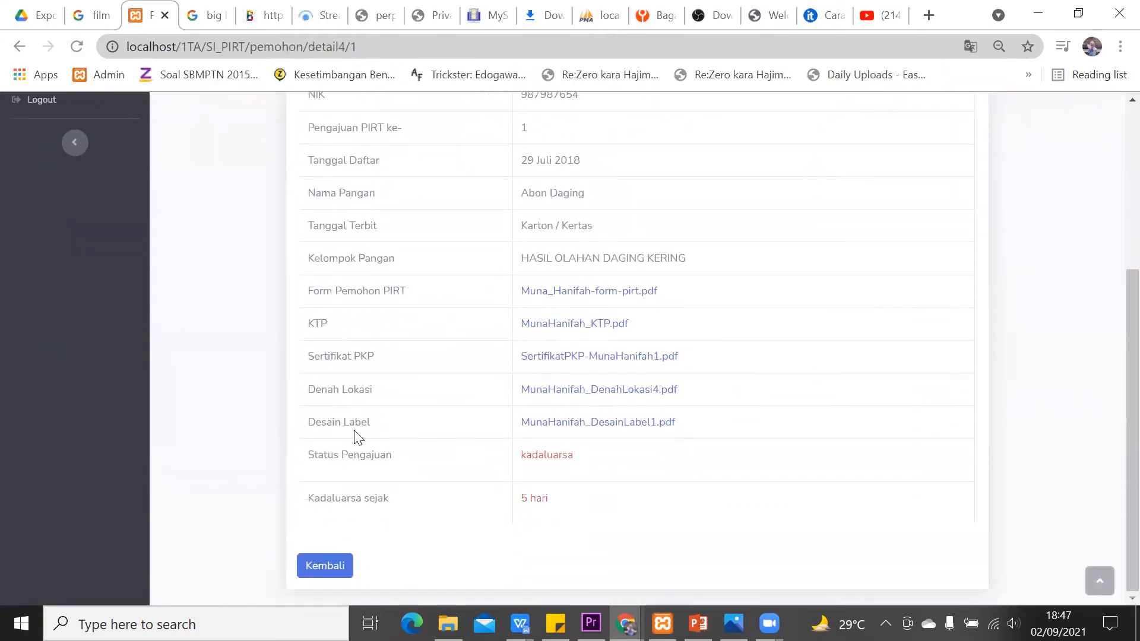
pyautogui.scroll(3, 353, 429)
pyautogui.scroll(-3, 353, 428)
# - Start a renewal for the expired Abon Sapi registration from its kadaluarsa badge
pyautogui.click(327, 567)
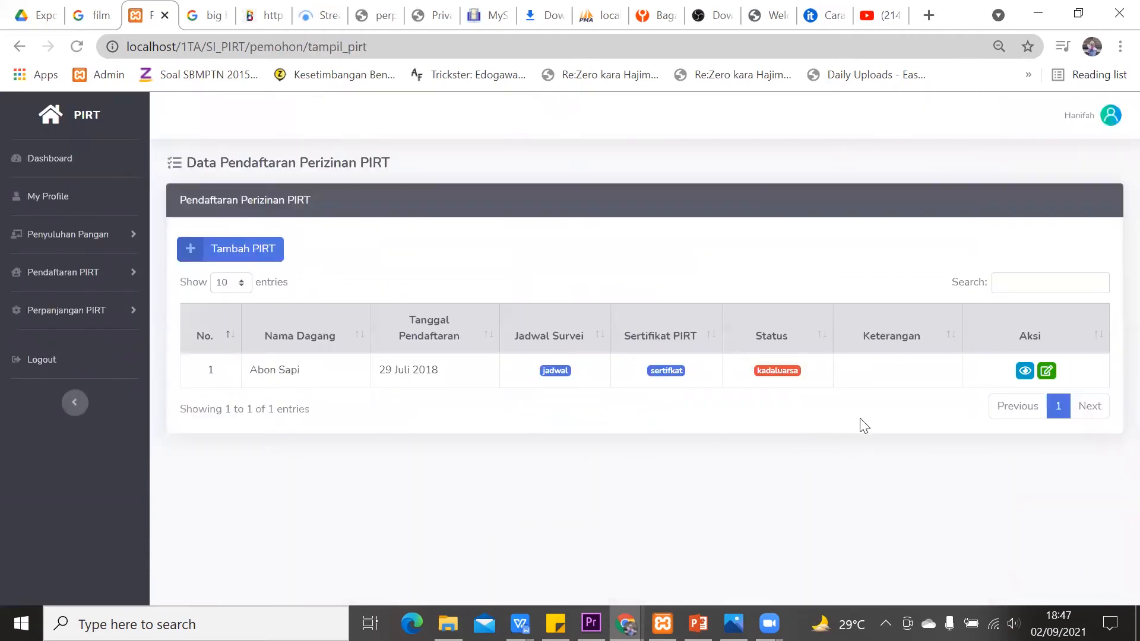
pyautogui.click(776, 373)
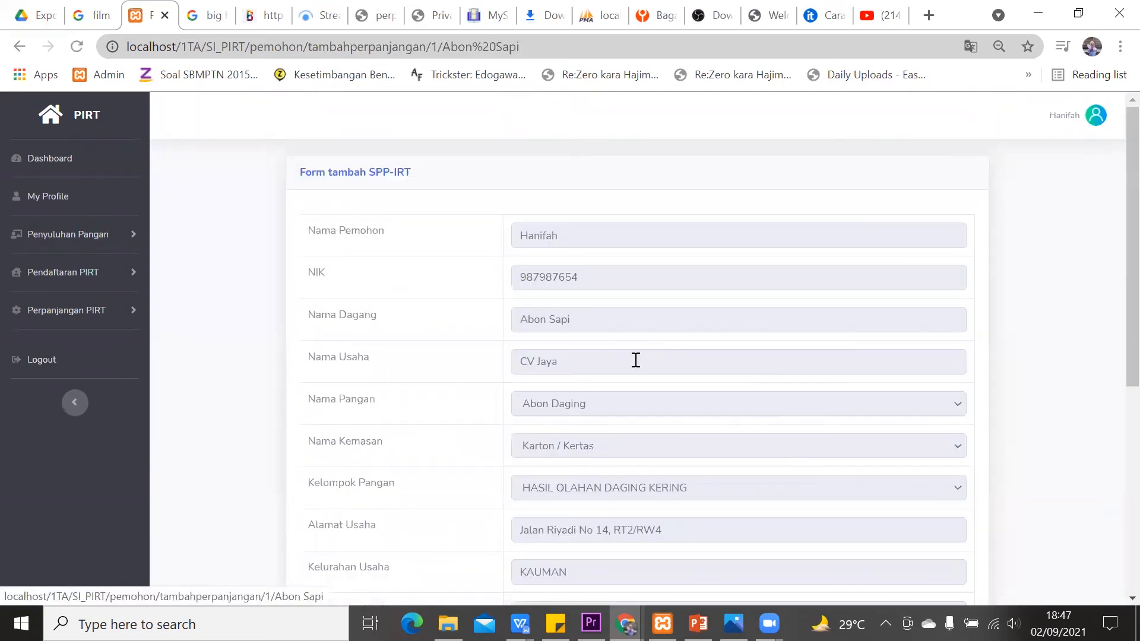
pyautogui.scroll(-6, 534, 330)
pyautogui.scroll(-1, 535, 330)
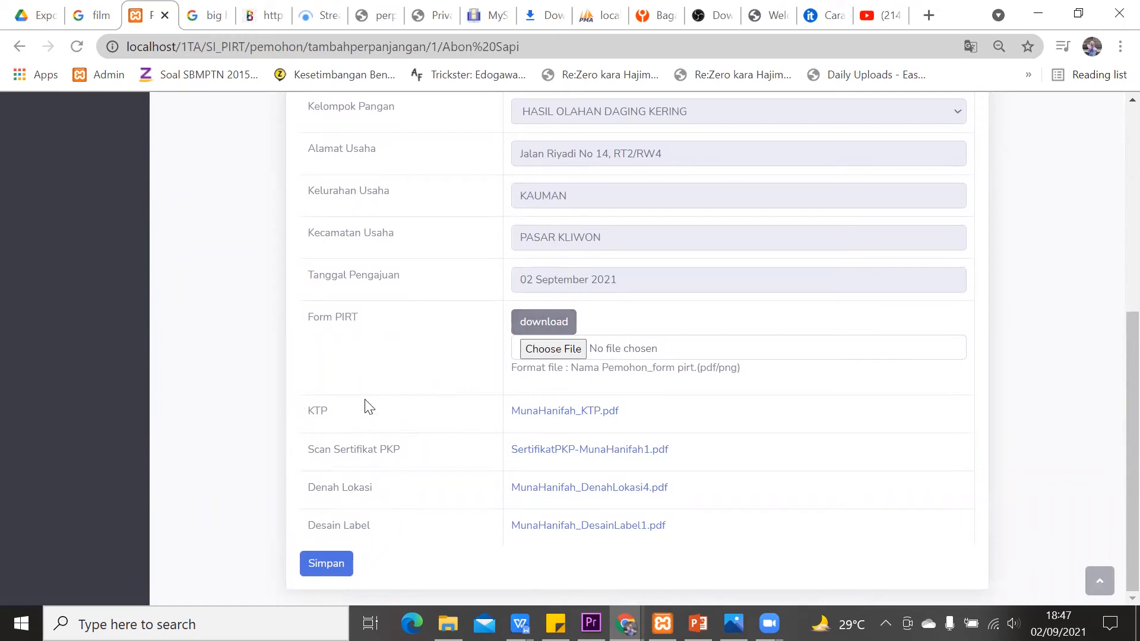
# - Download the blank Form Perpanjangan PIRT .doc and open it
pyautogui.click(561, 328)
pyautogui.click(676, 226)
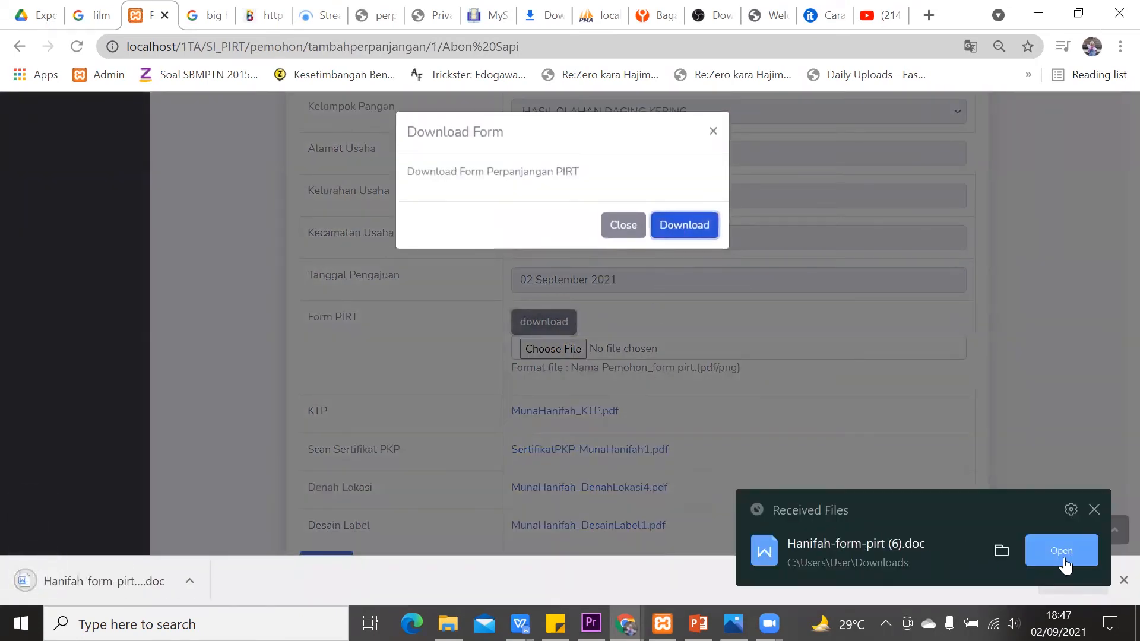
pyautogui.click(1063, 559)
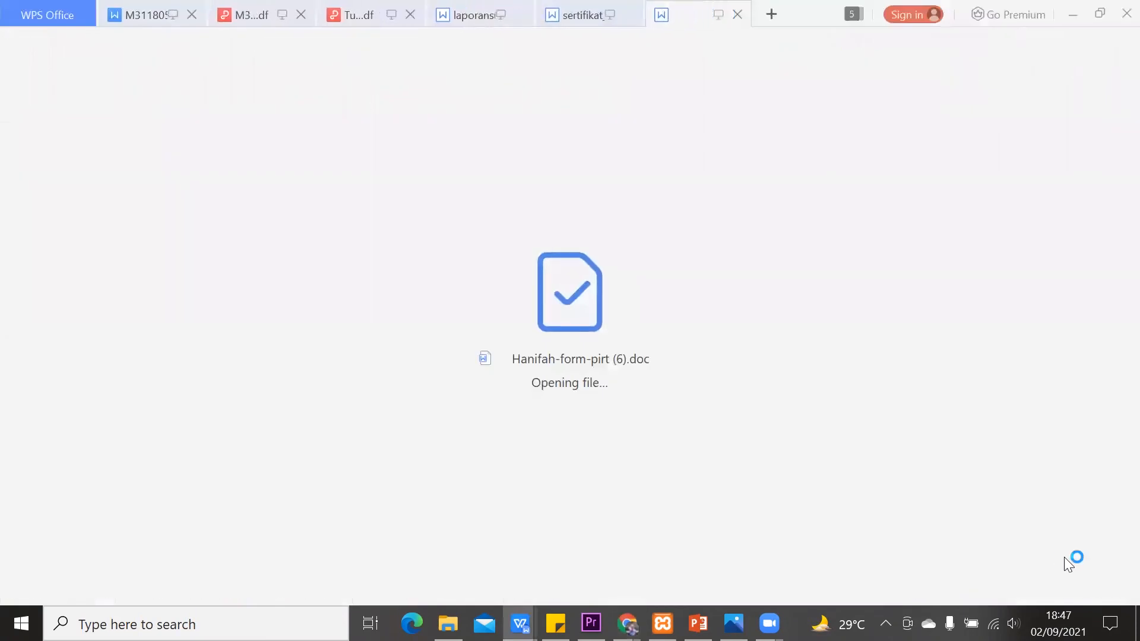
# - Read through the prefilled Abon Sapi renewal request letter in WPS Writer, then return to Chrome
pyautogui.scroll(-5, 534, 418)
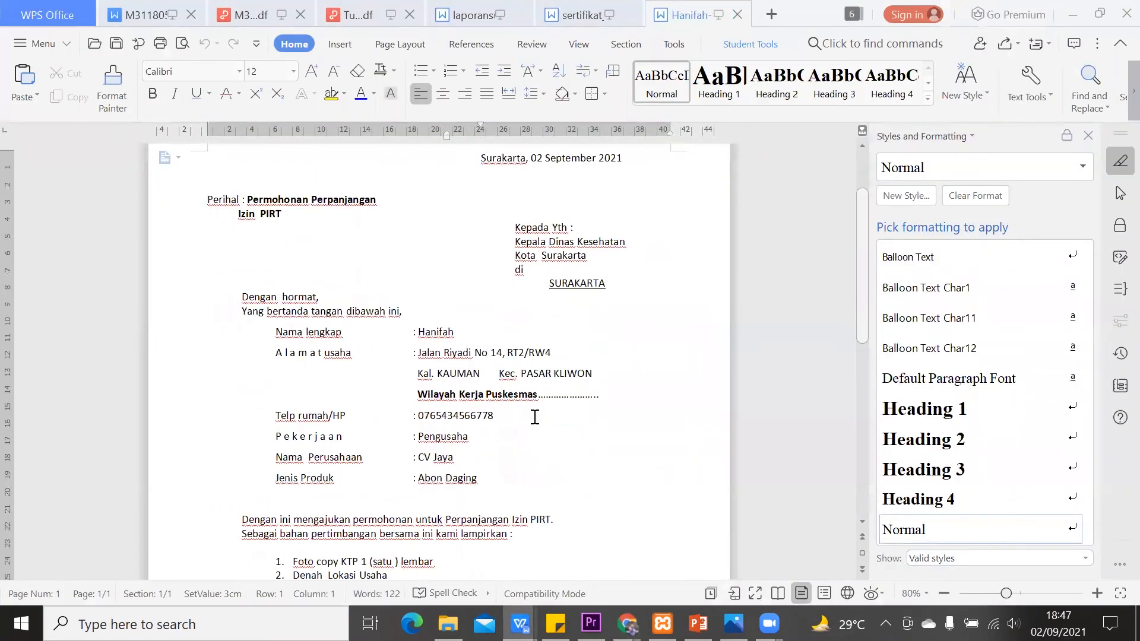
pyautogui.scroll(-3, 535, 418)
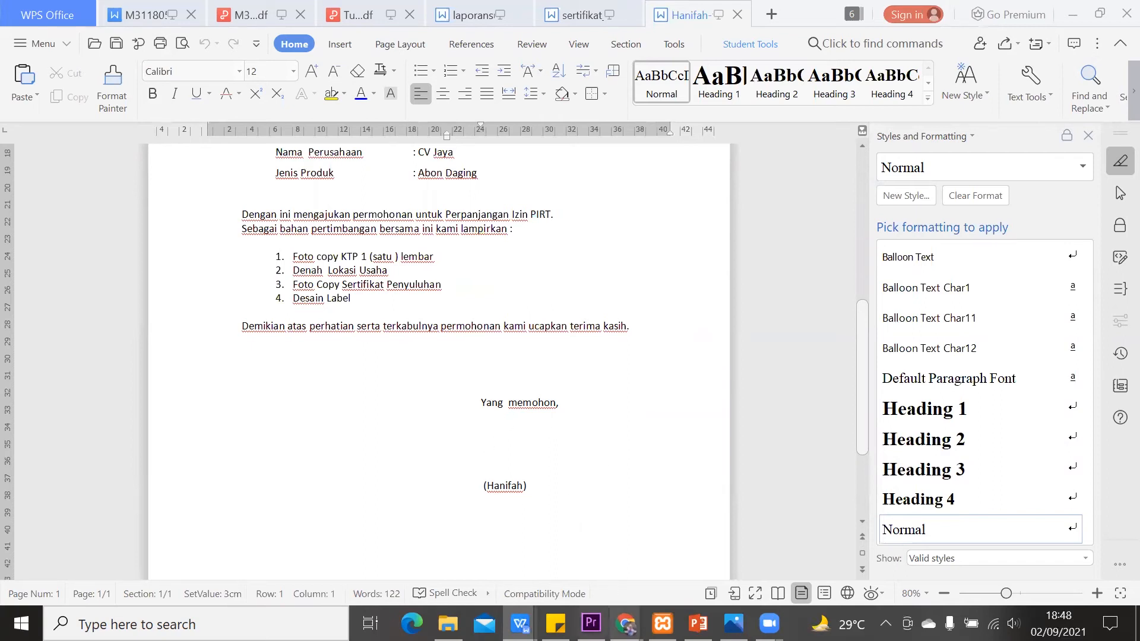
pyautogui.moveTo(625, 624)
pyautogui.click(585, 558)
# - Attach the Surat Permohonan PDF from Documents > magang as Form PIRT and submit the renewal
pyautogui.click(621, 227)
pyautogui.scroll(-1, 619, 235)
pyautogui.click(567, 300)
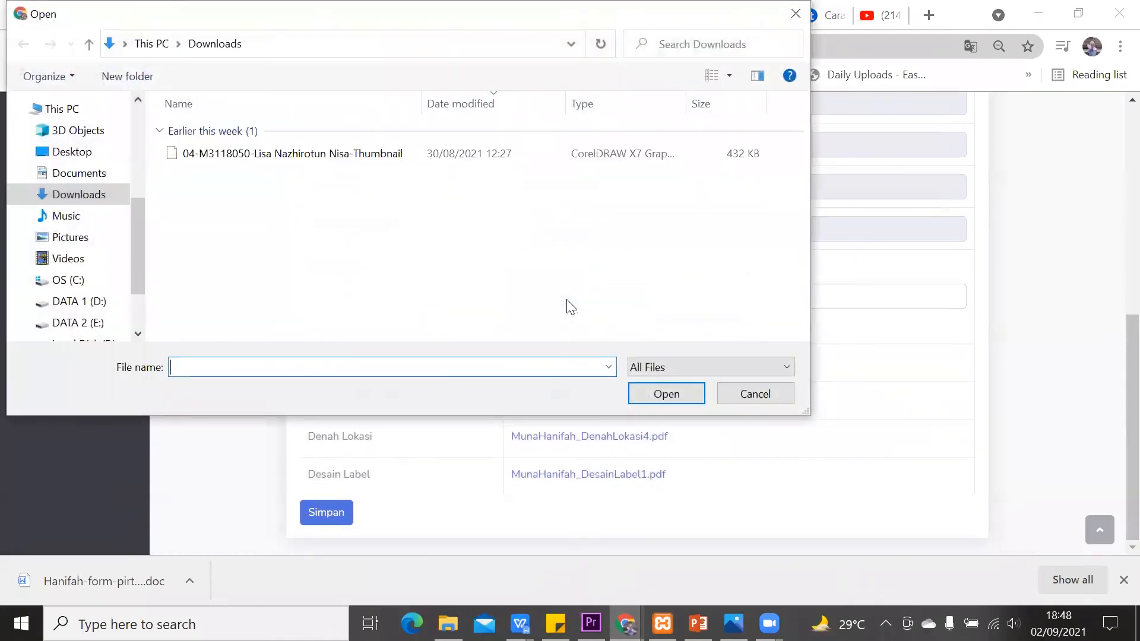
pyautogui.click(65, 182)
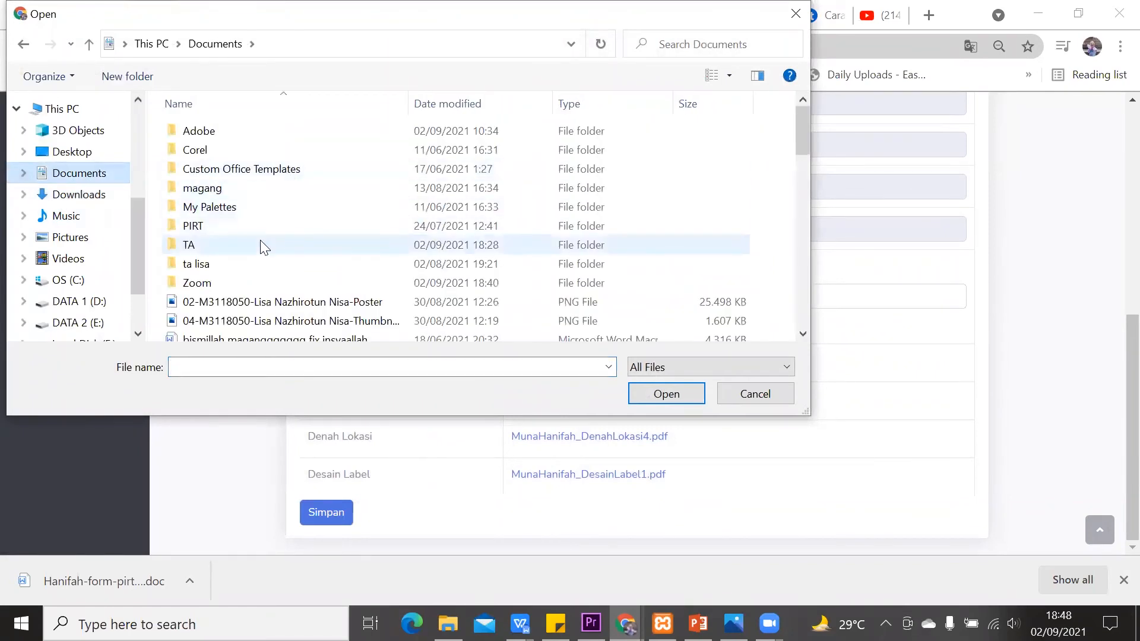
pyautogui.doubleClick(216, 187)
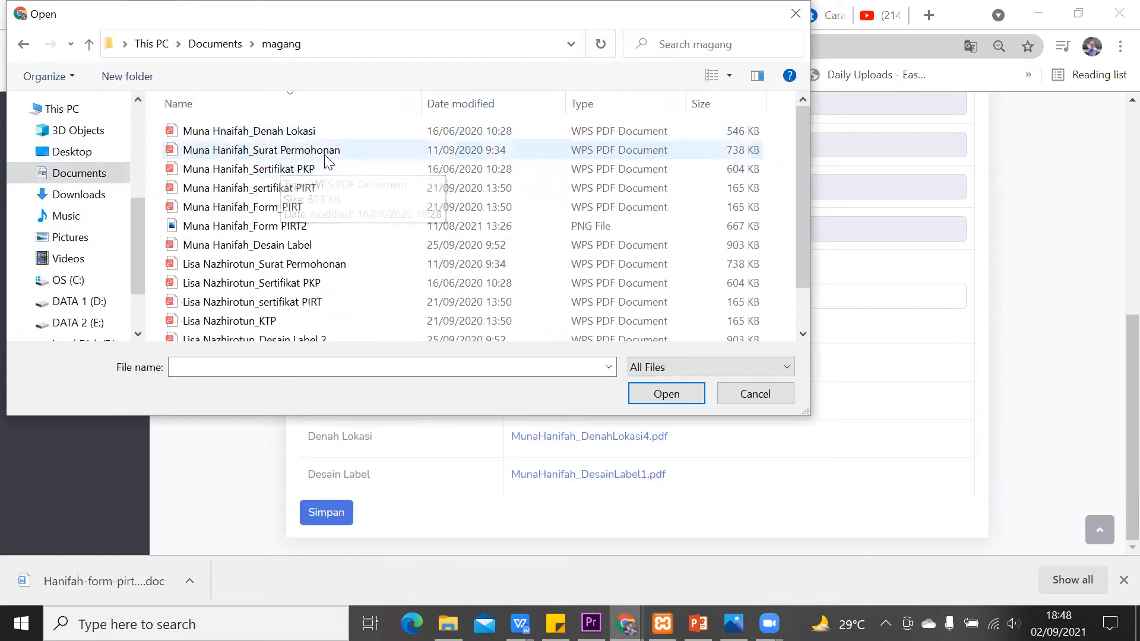
pyautogui.click(325, 152)
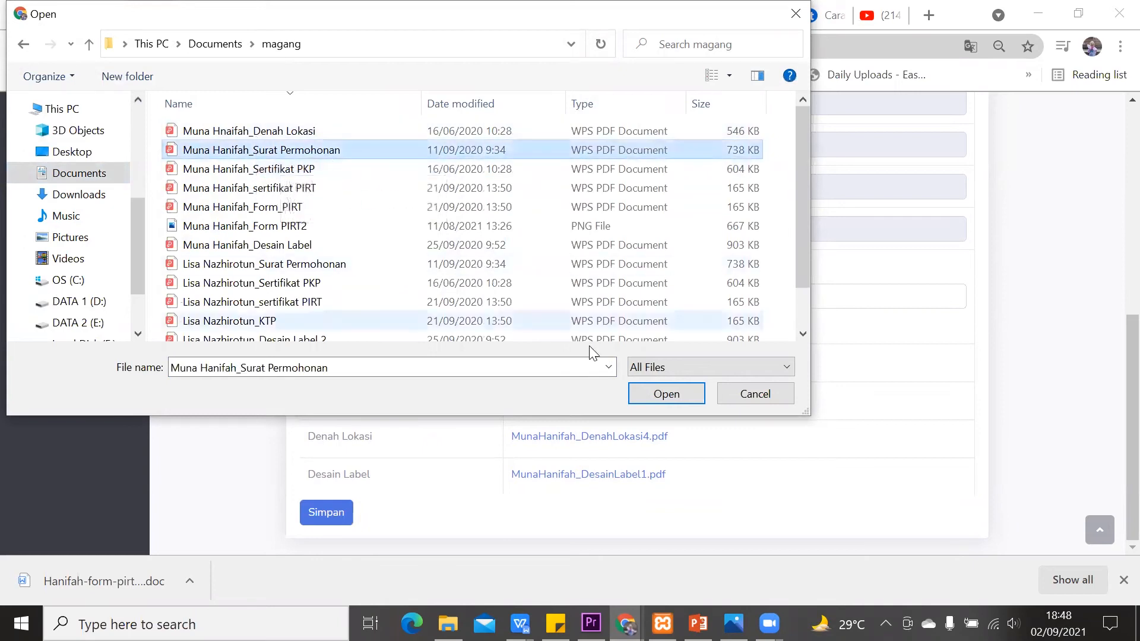
pyautogui.click(655, 395)
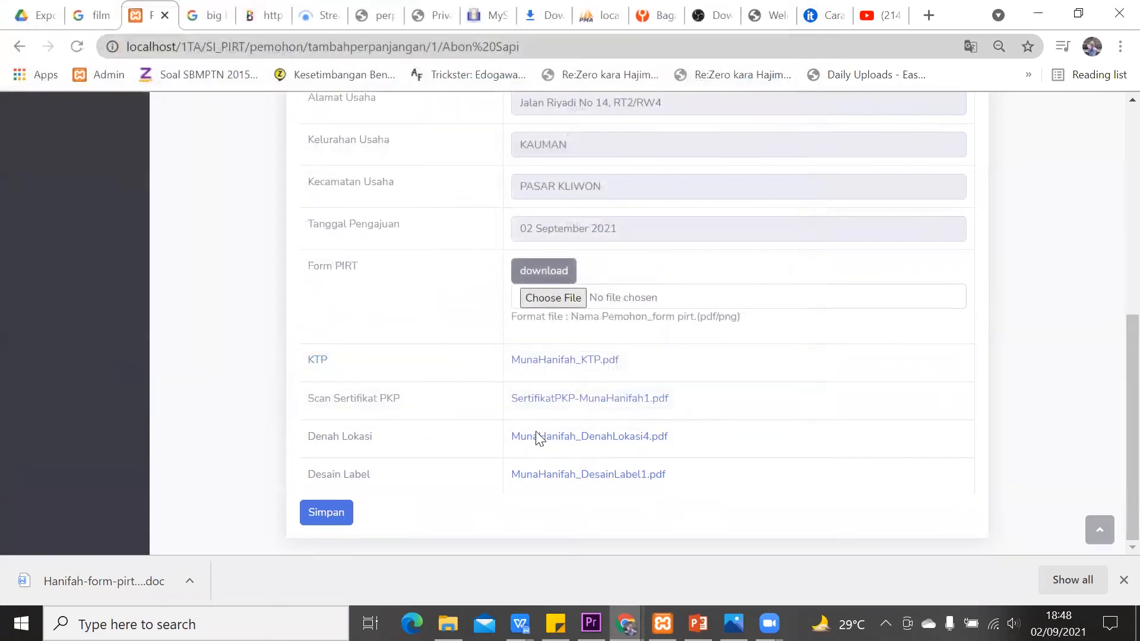
pyautogui.click(316, 518)
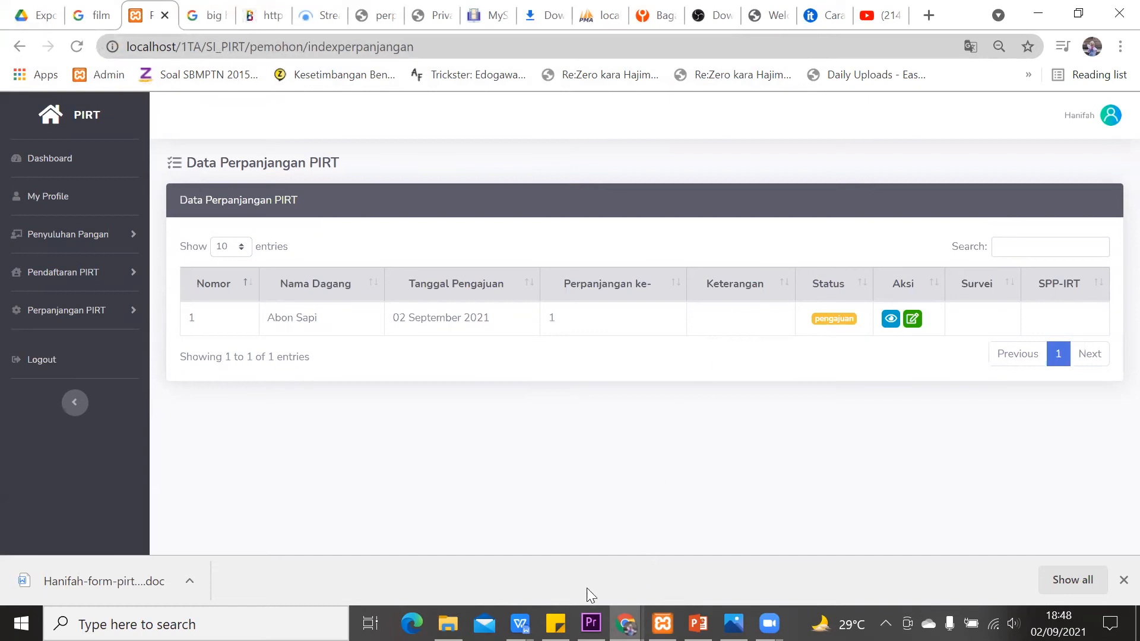
# - In the admin window, open the PIRT submissions list showing the new Abon Sapi renewal
pyautogui.moveTo(626, 624)
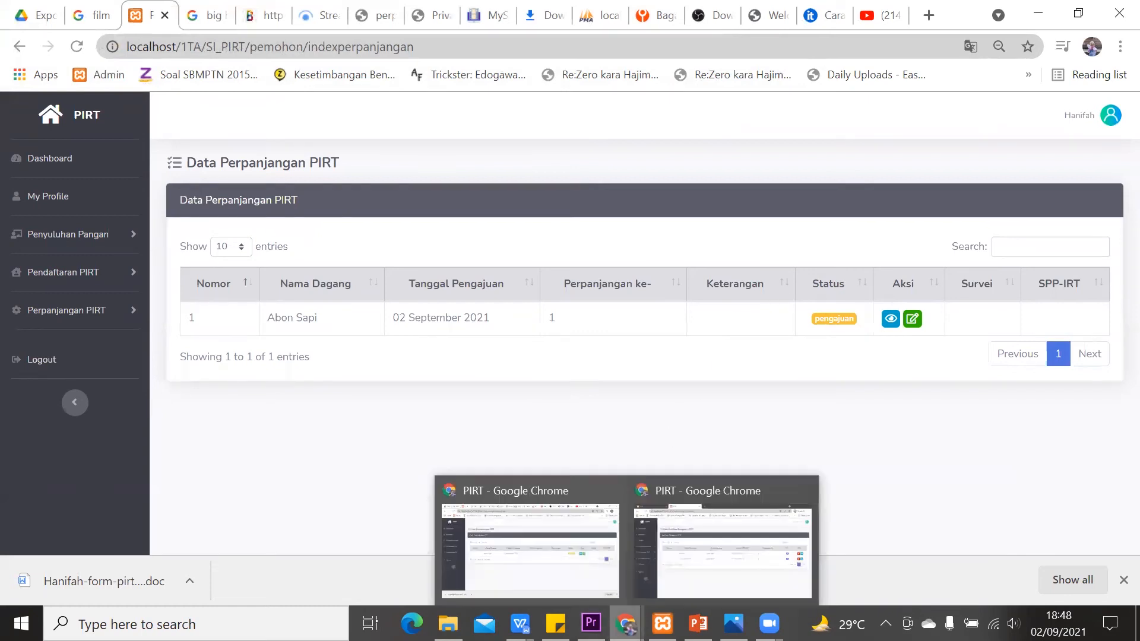
pyautogui.click(681, 558)
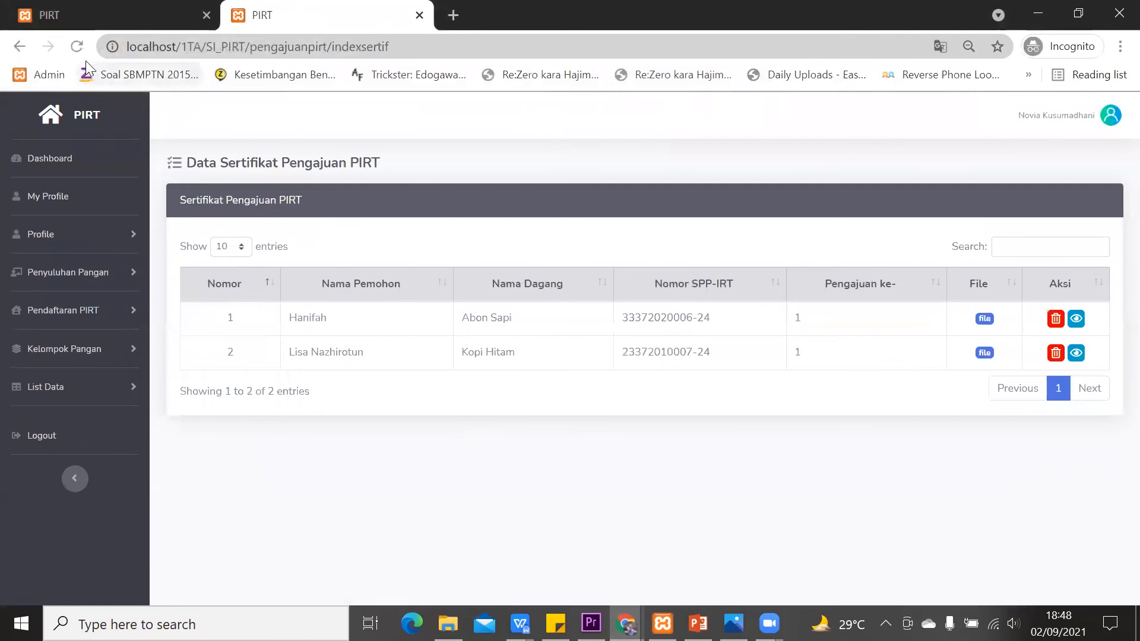
pyautogui.click(56, 310)
pyautogui.click(69, 363)
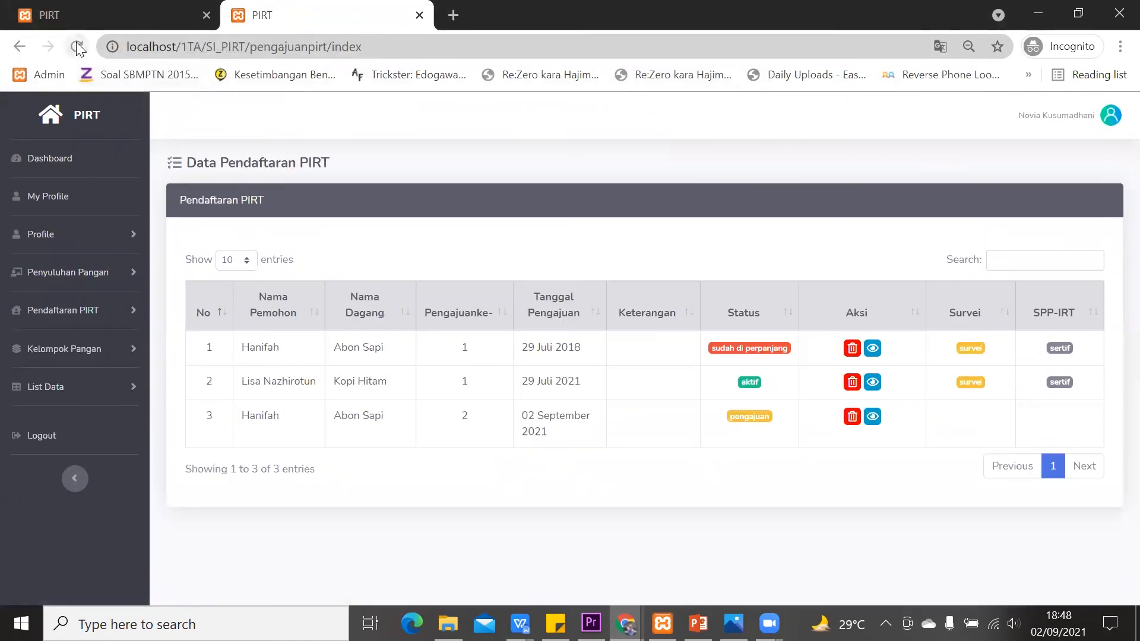
pyautogui.click(748, 418)
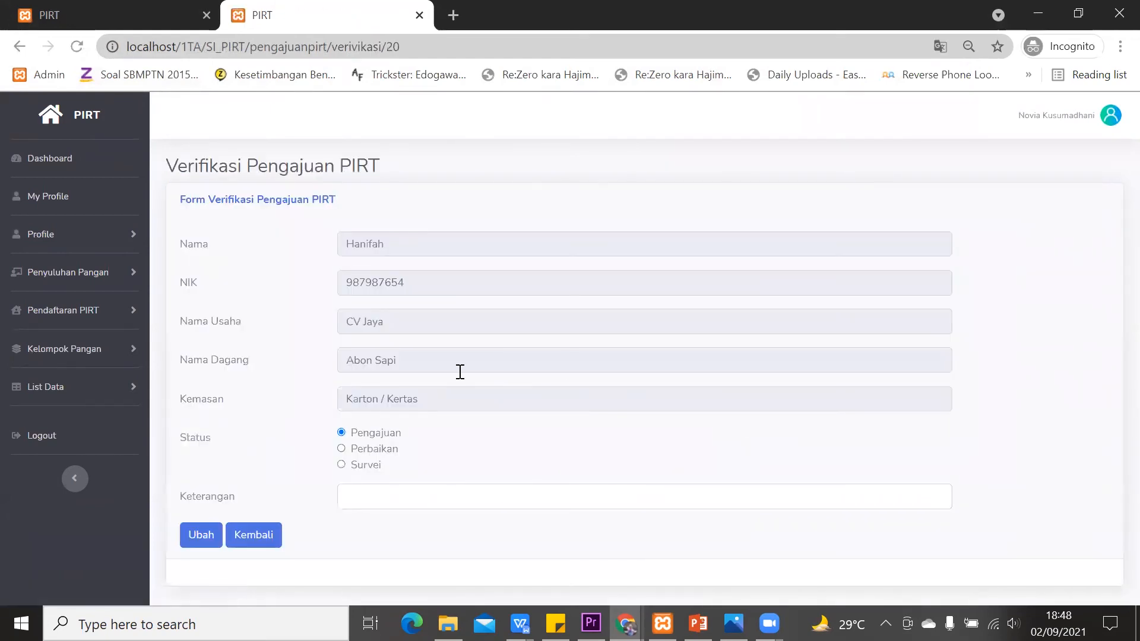
pyautogui.click(20, 46)
# - View the full details of the third registration, pengajuan ke-2, then go back
pyautogui.click(872, 417)
pyautogui.scroll(-3, 541, 320)
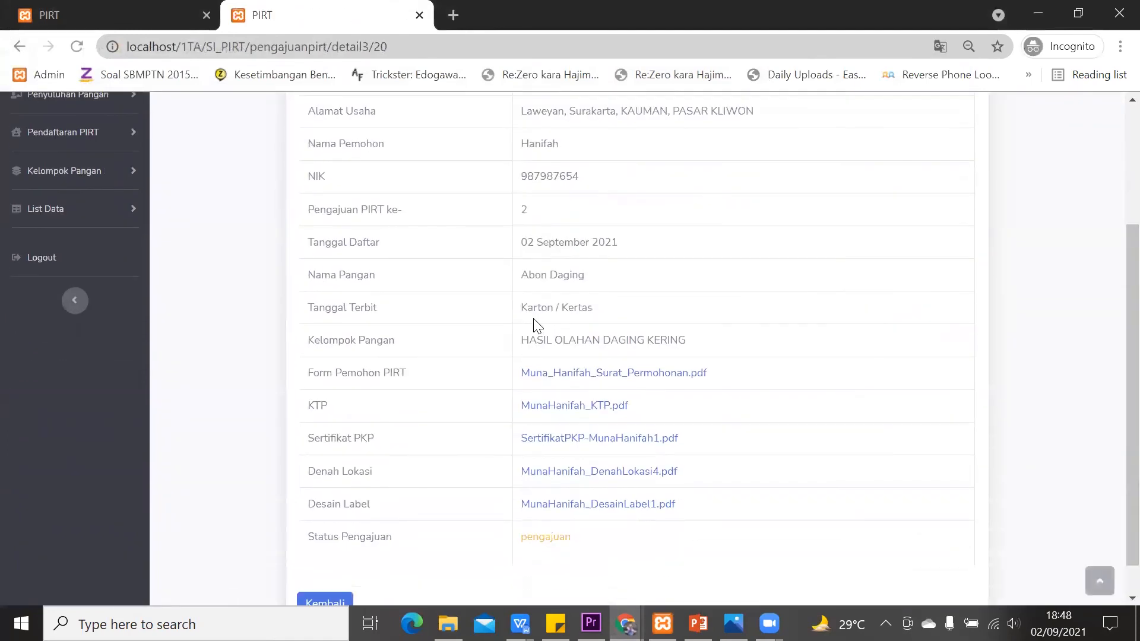
pyautogui.scroll(-1, 523, 532)
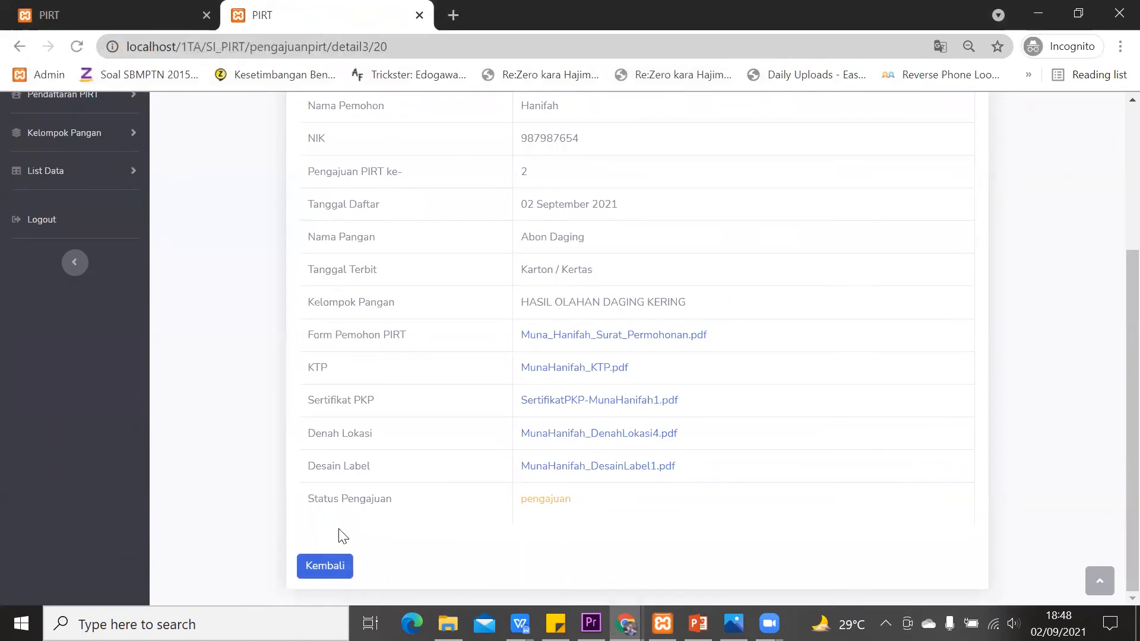
pyautogui.click(338, 571)
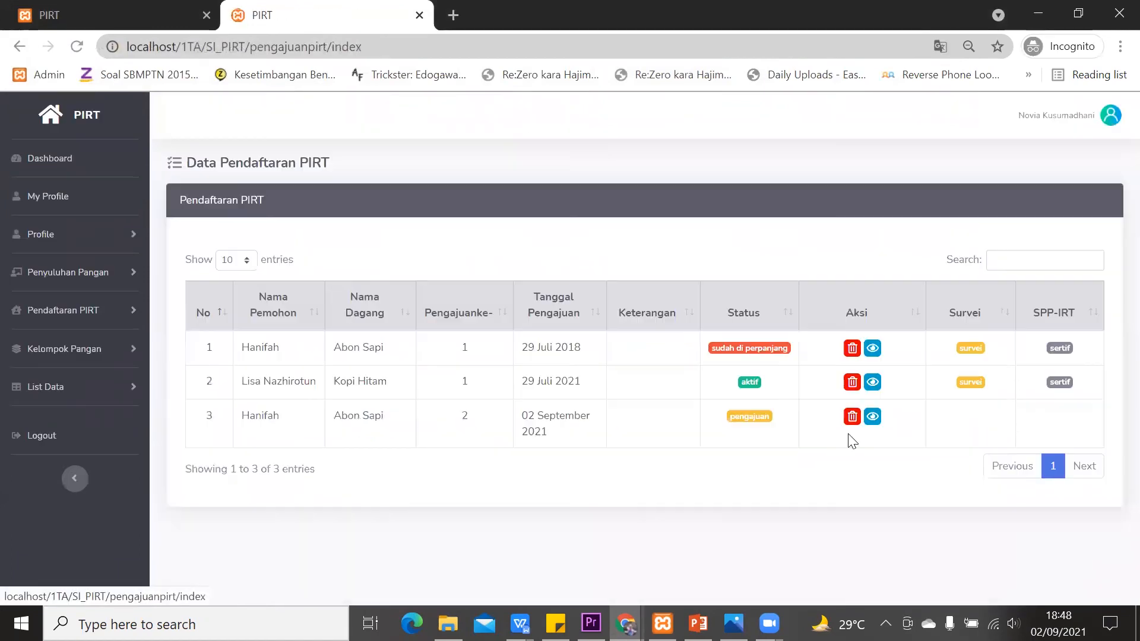
# - Set row 3's status to Perbaikan with remark 'kurang desain label tidak sesuai kriteria' and save
pyautogui.click(742, 420)
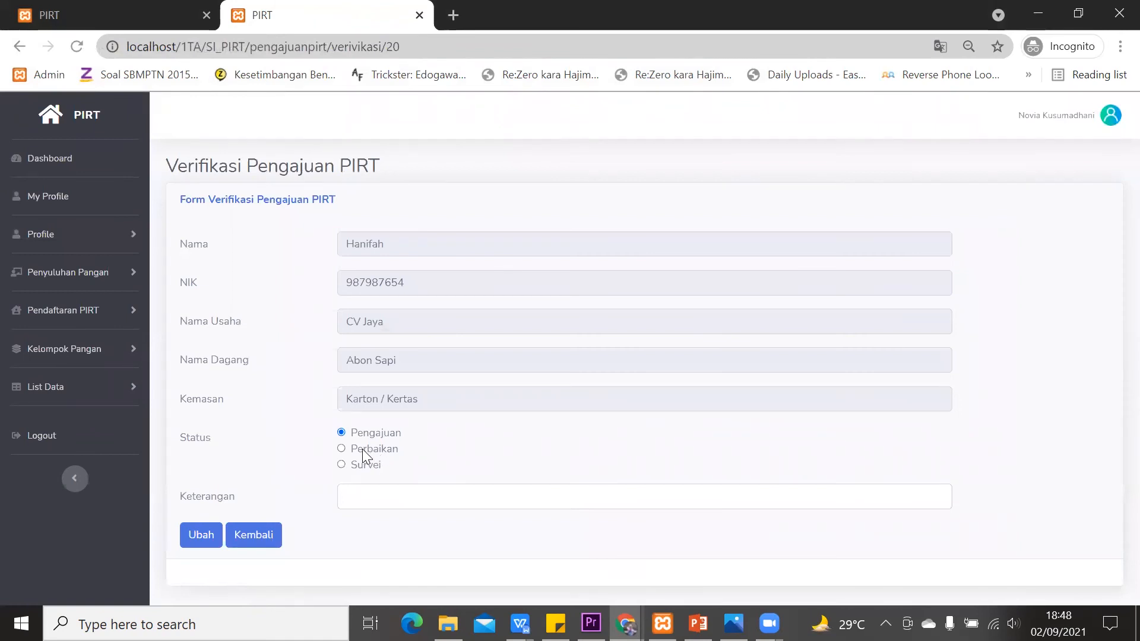
pyautogui.click(341, 449)
pyautogui.click(363, 496)
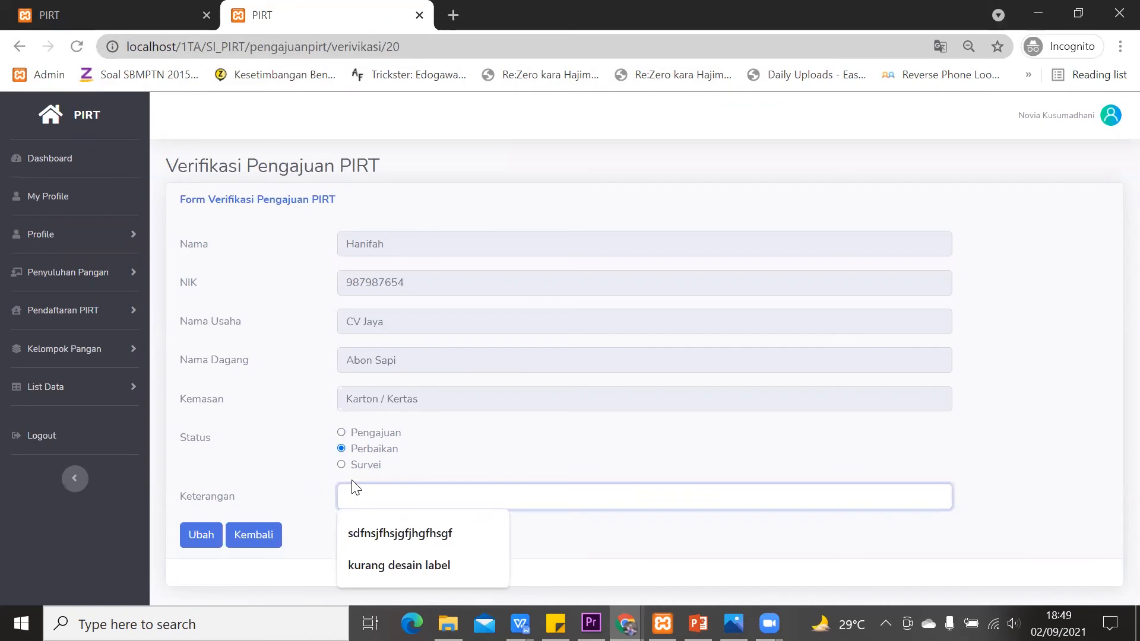
pyautogui.click(362, 564)
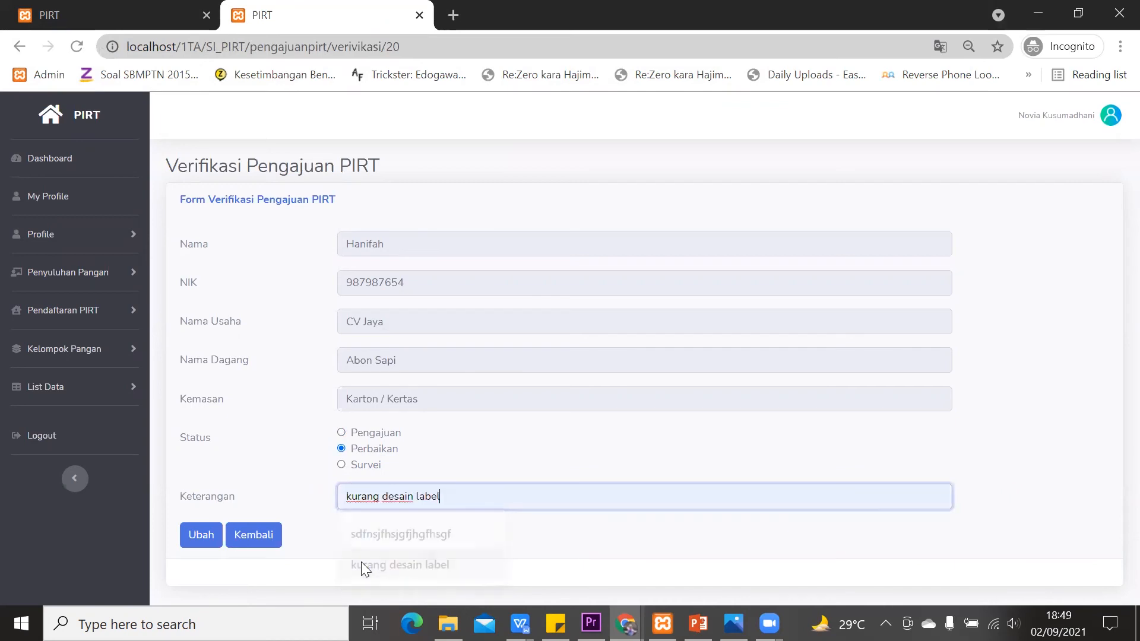
pyautogui.moveTo(354, 500); pyautogui.dragTo(445, 496)
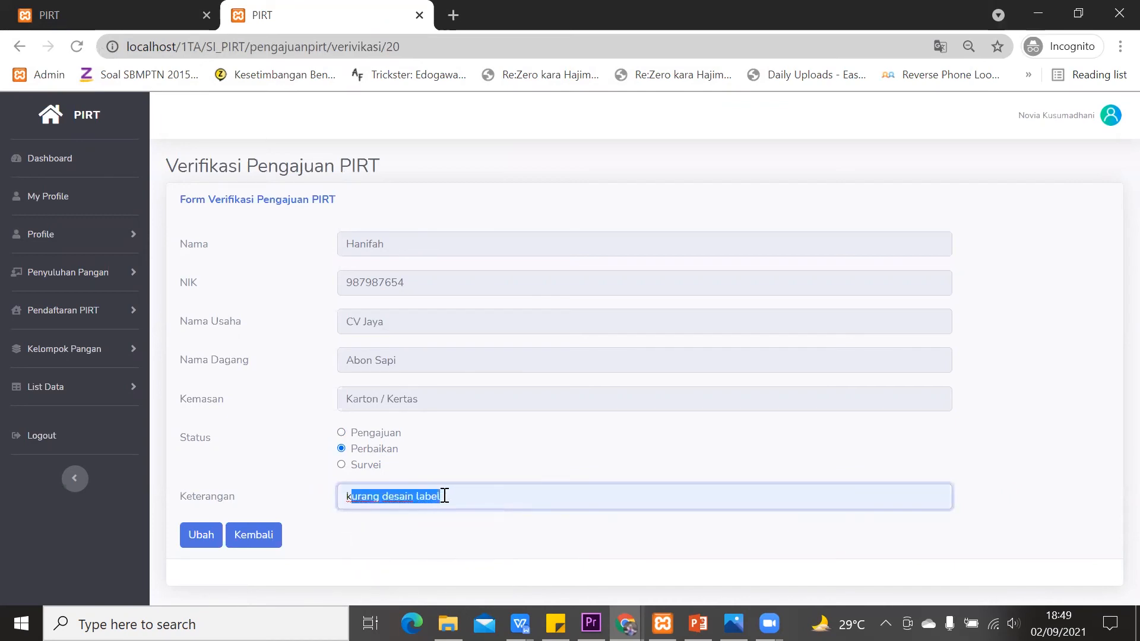
pyautogui.click(500, 490)
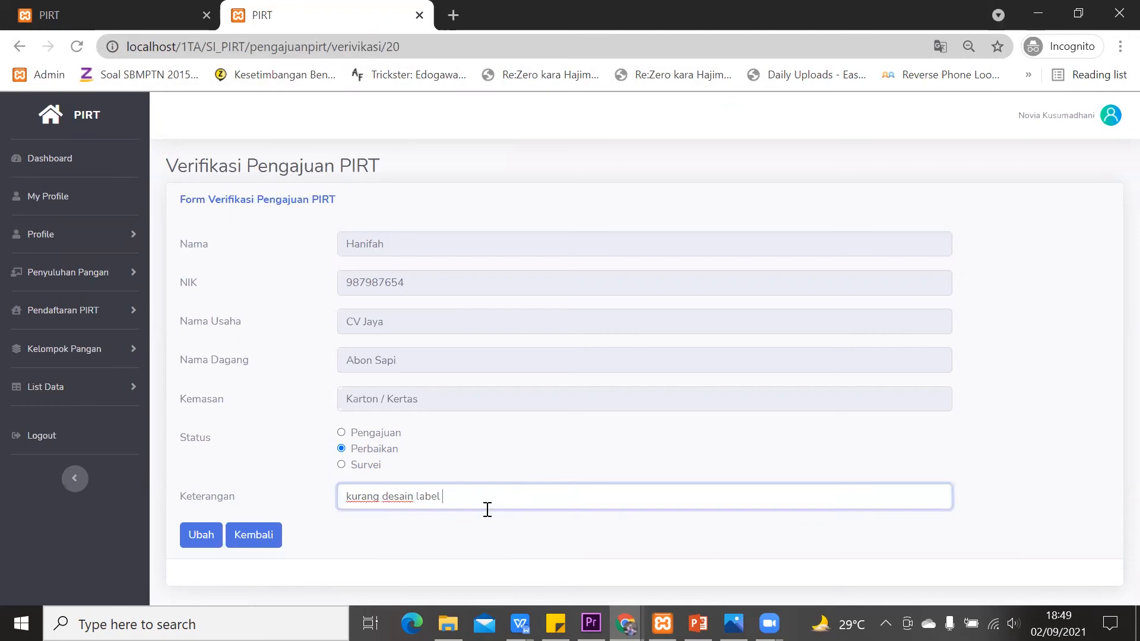
pyautogui.write('tidak sesuai')
pyautogui.click(188, 537)
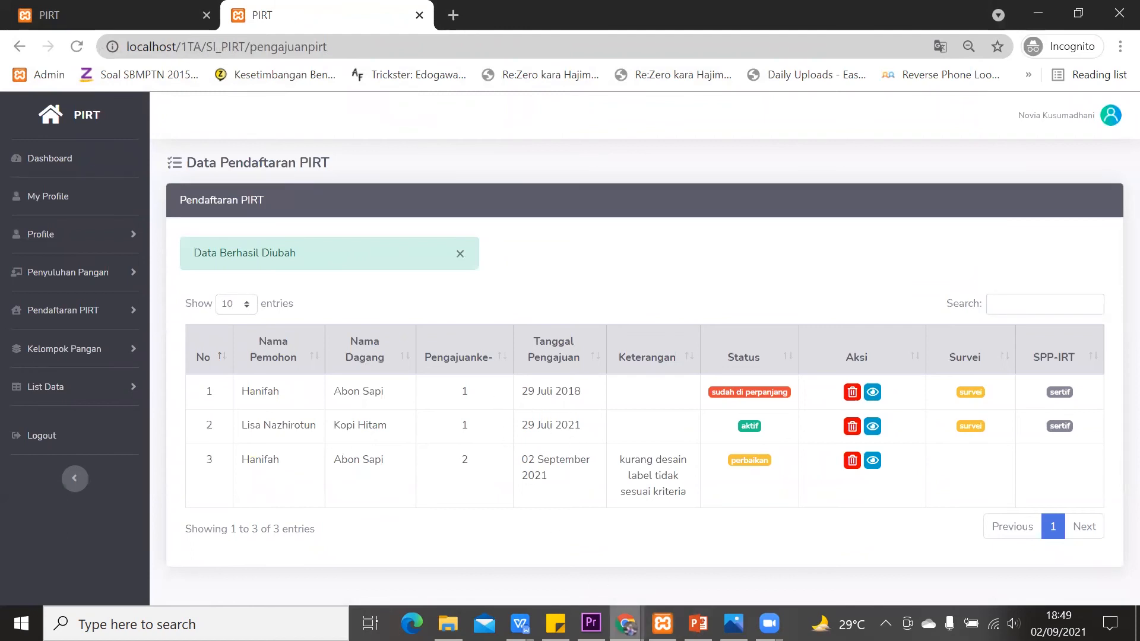
pyautogui.moveTo(626, 623)
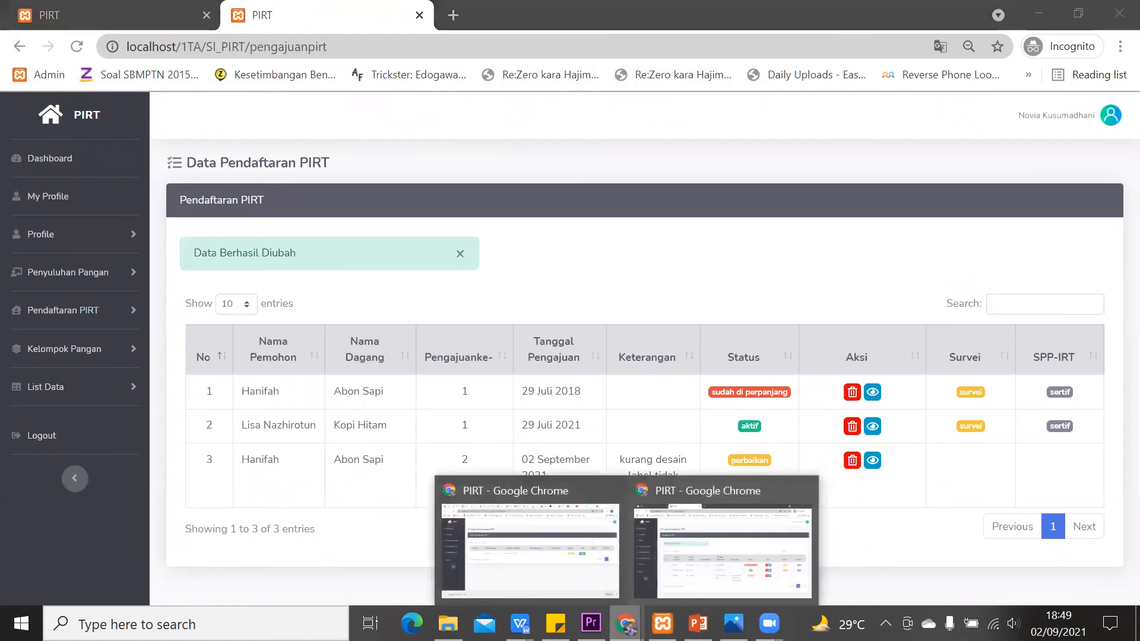
# - In the reloaded applicant window, open the Abon Sapi renewal's uploaded files for editing
pyautogui.click(599, 571)
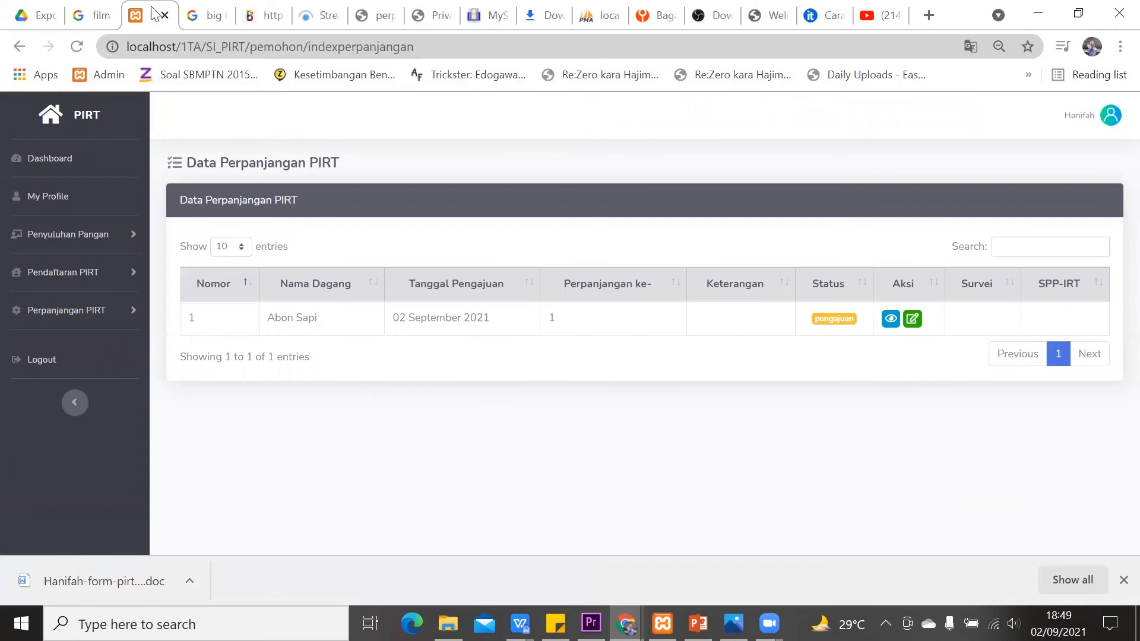
pyautogui.click(77, 46)
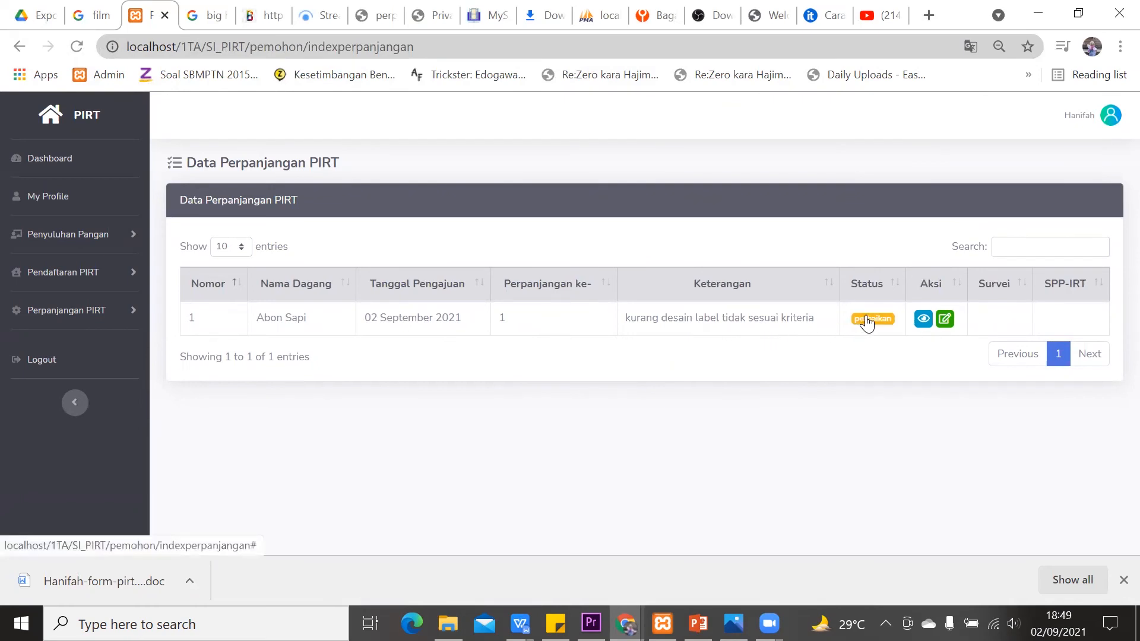
pyautogui.click(944, 320)
pyautogui.scroll(-5, 446, 324)
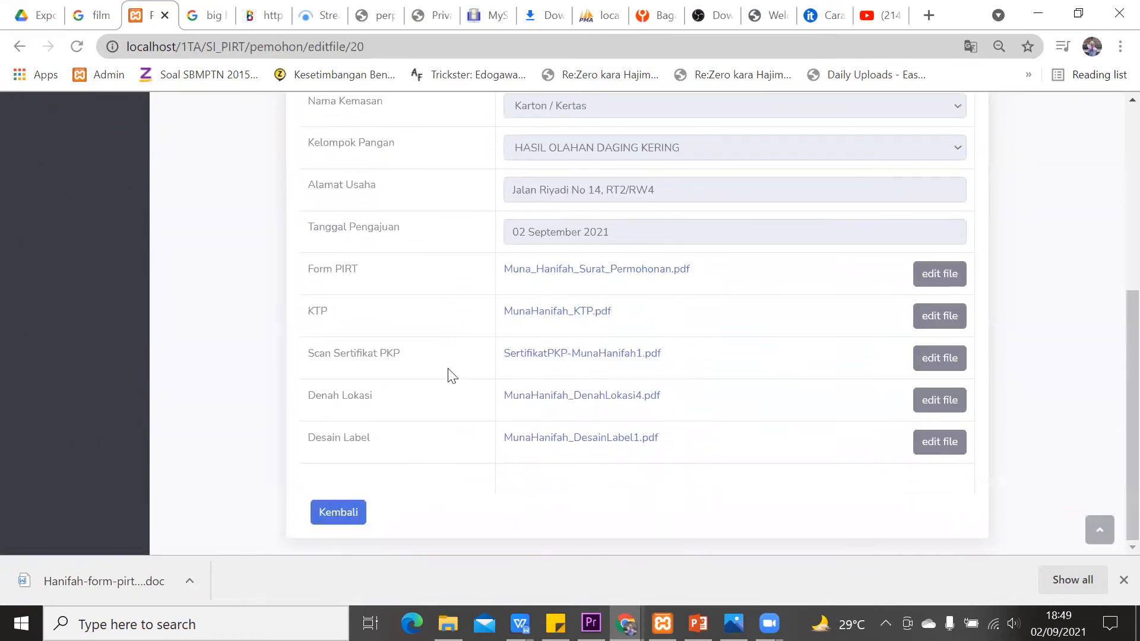
# - Replace the Desain Label file with the corrected label design PDF and save it
pyautogui.click(931, 446)
pyautogui.scroll(-5, 582, 350)
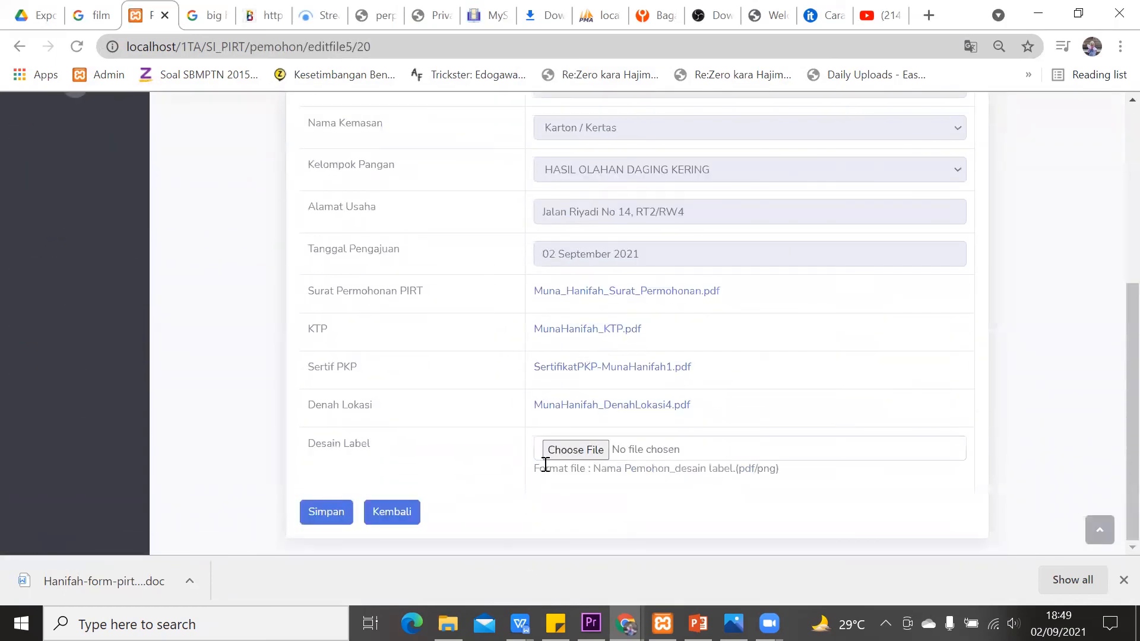
pyautogui.click(571, 451)
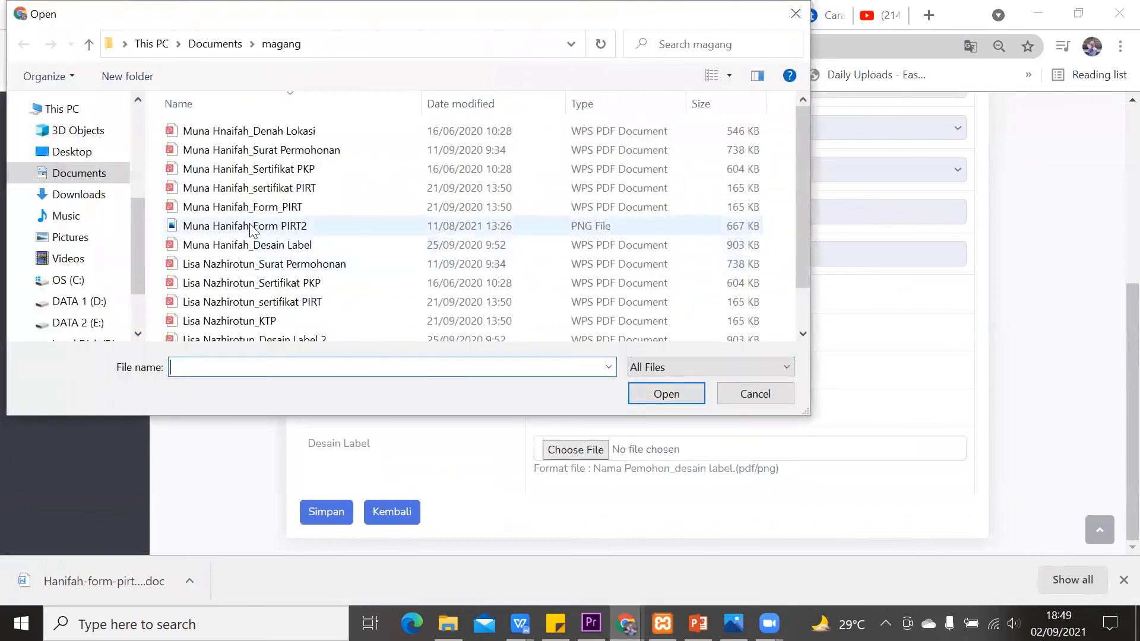
pyautogui.click(256, 245)
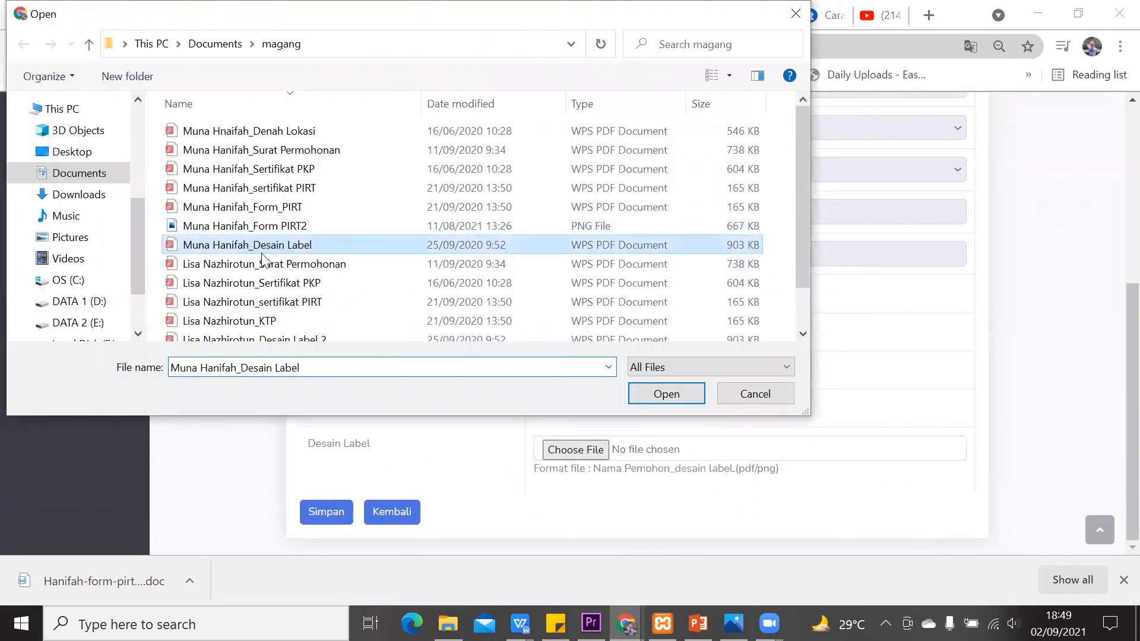
pyautogui.click(671, 399)
pyautogui.click(328, 517)
pyautogui.scroll(-10, 416, 487)
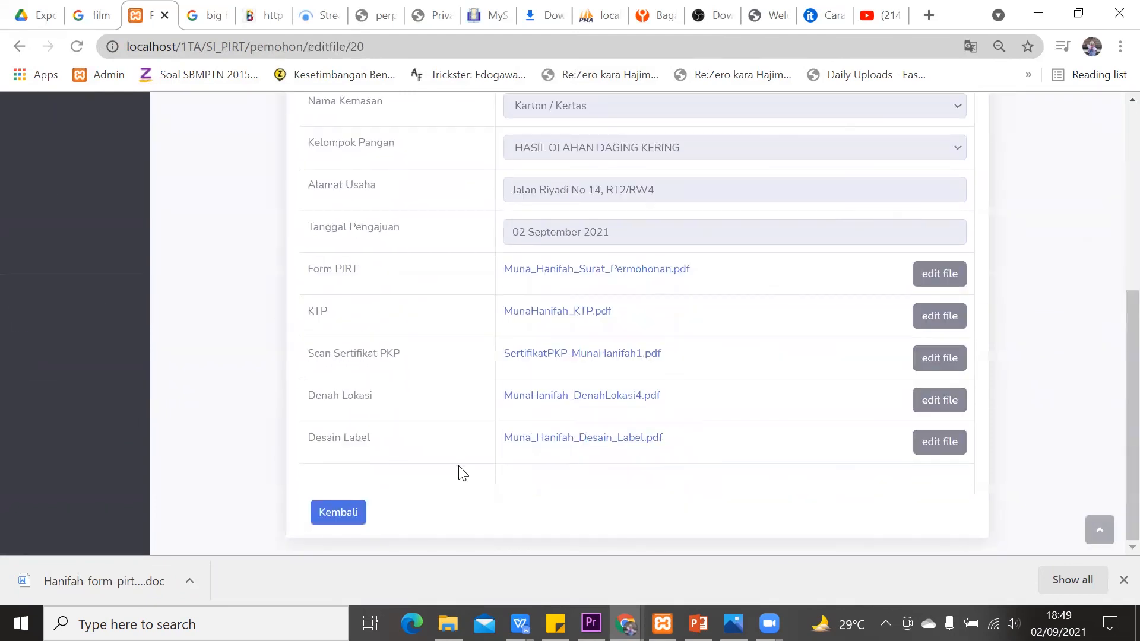
pyautogui.click(336, 518)
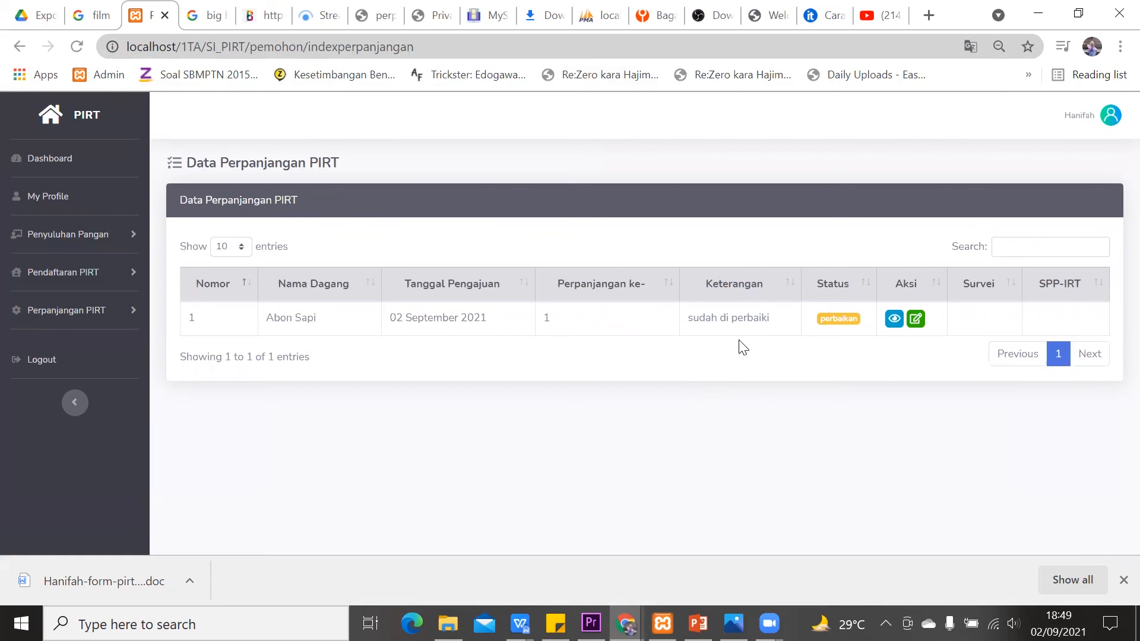
pyautogui.click(627, 623)
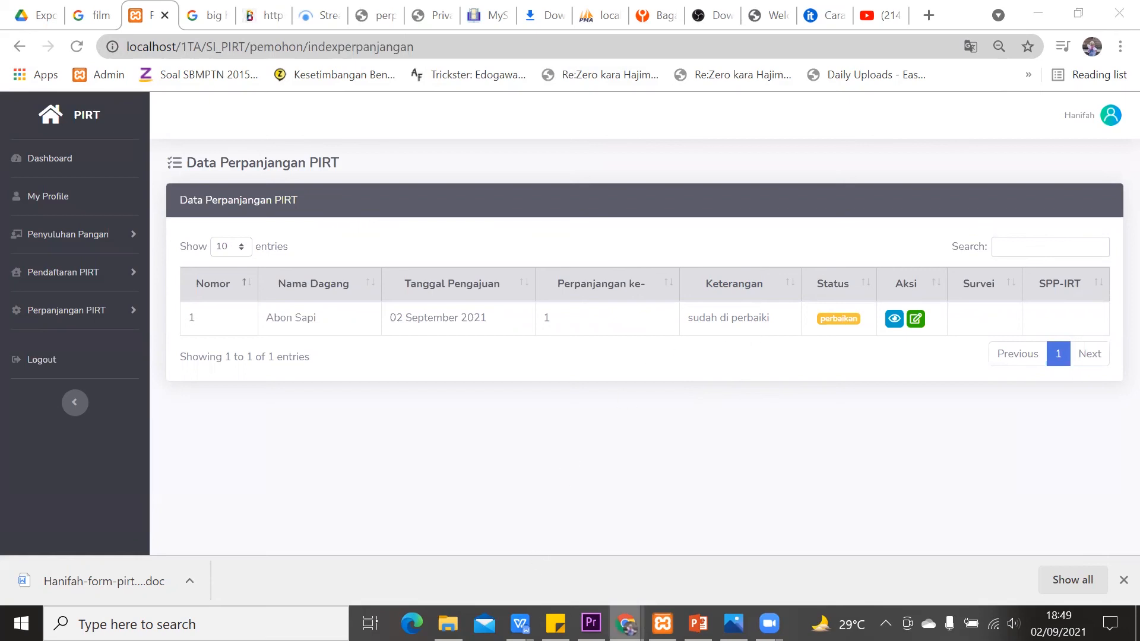
# - As admin, change the revised Abon Sapi renewal's status from perbaikan to Survei
pyautogui.click(680, 534)
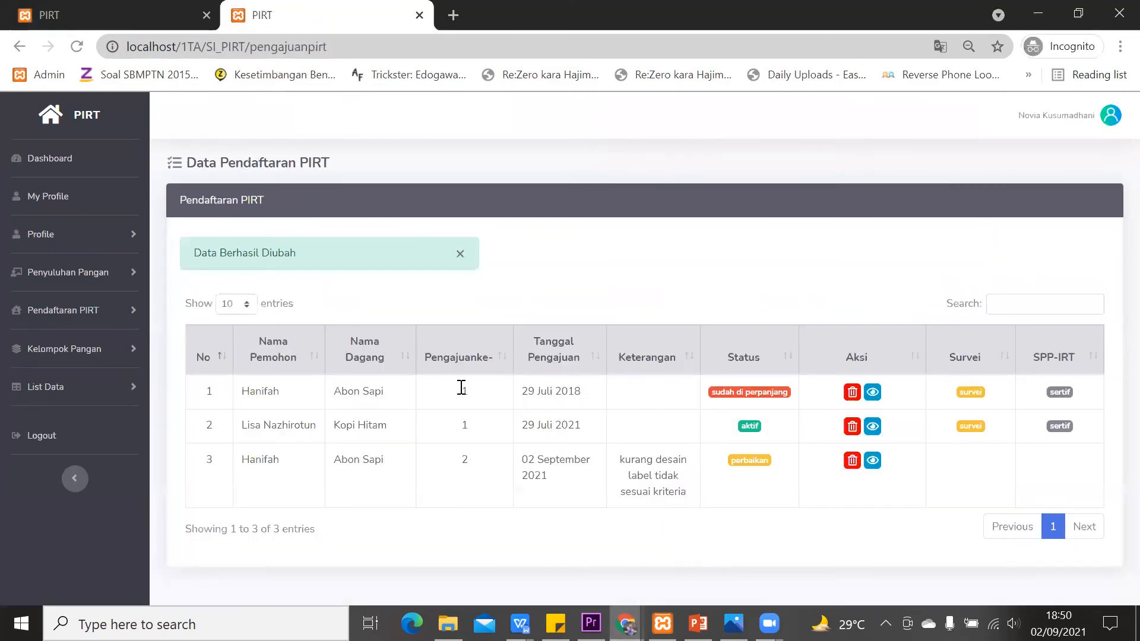
pyautogui.click(757, 468)
pyautogui.click(342, 433)
pyautogui.click(342, 464)
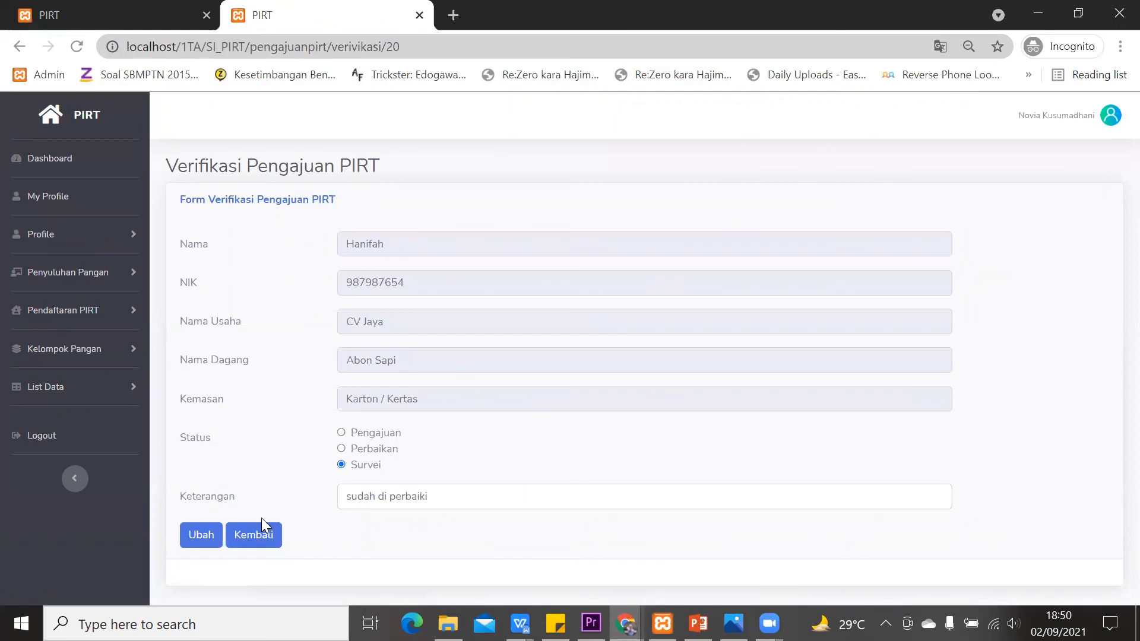
pyautogui.click(206, 541)
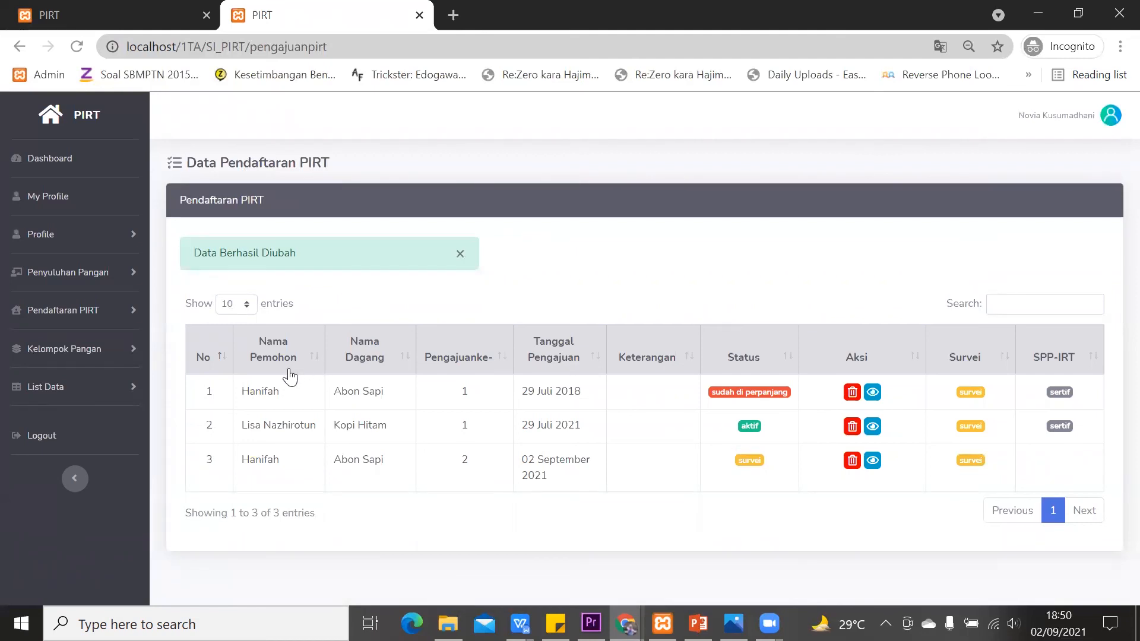
# - Log out of the admin account and go to the public Pelacakan tracking page
pyautogui.click(106, 438)
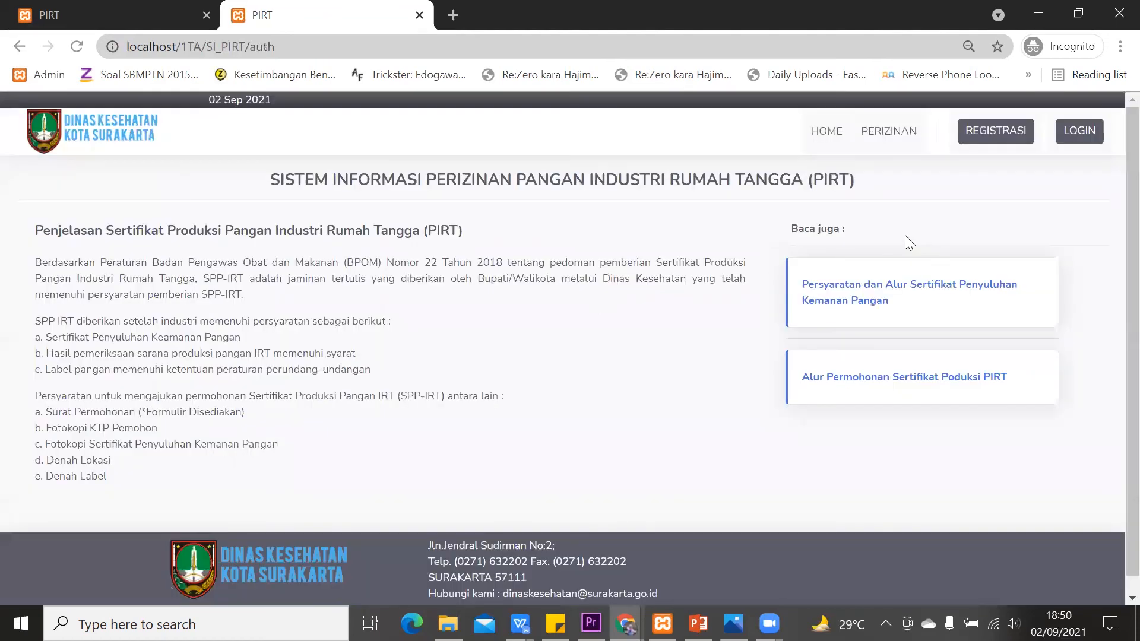
pyautogui.moveTo(874, 145)
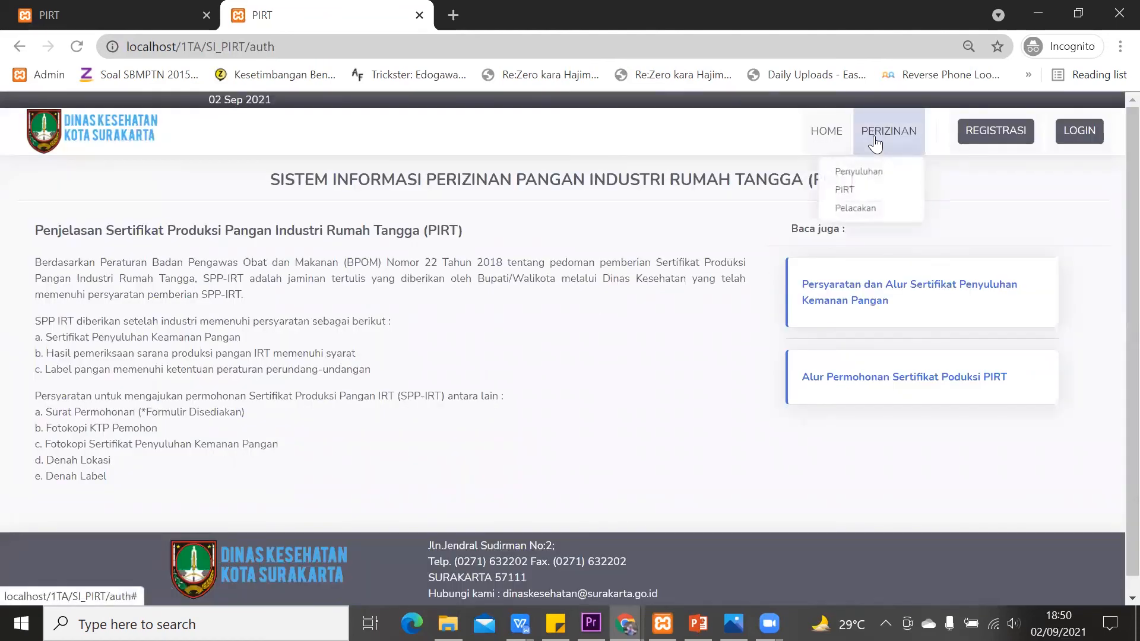
pyautogui.click(868, 209)
pyautogui.scroll(-2, 476, 261)
pyautogui.scroll(2, 475, 259)
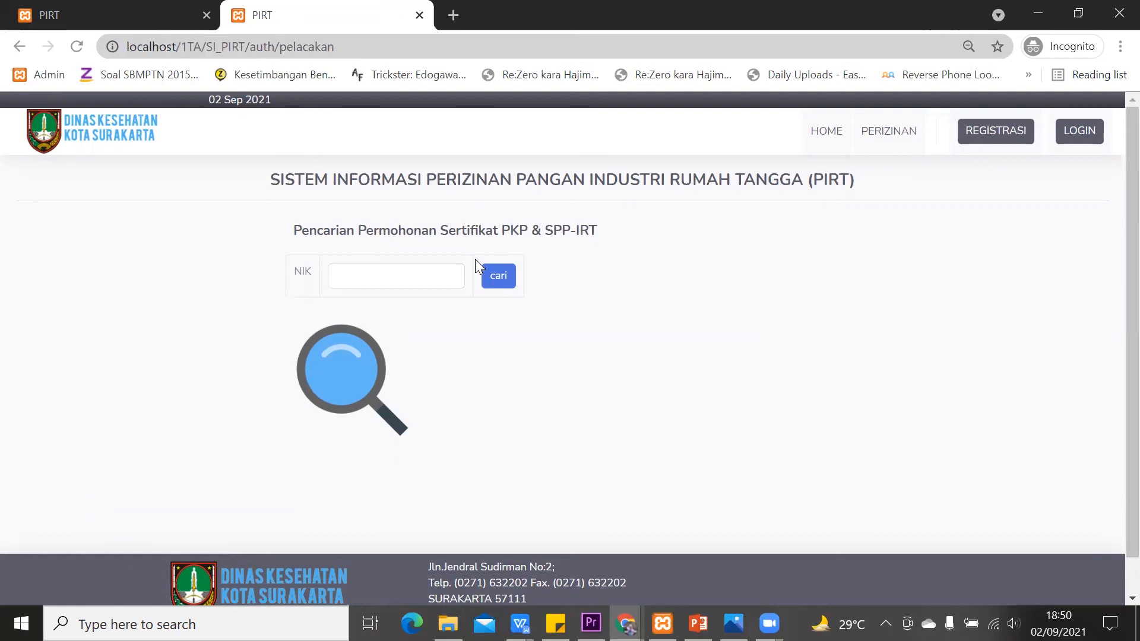
# - Search the applicant's NIK to see PKP status lulus and Kopi Hitam's SPP-IRT aktif
pyautogui.click(414, 271)
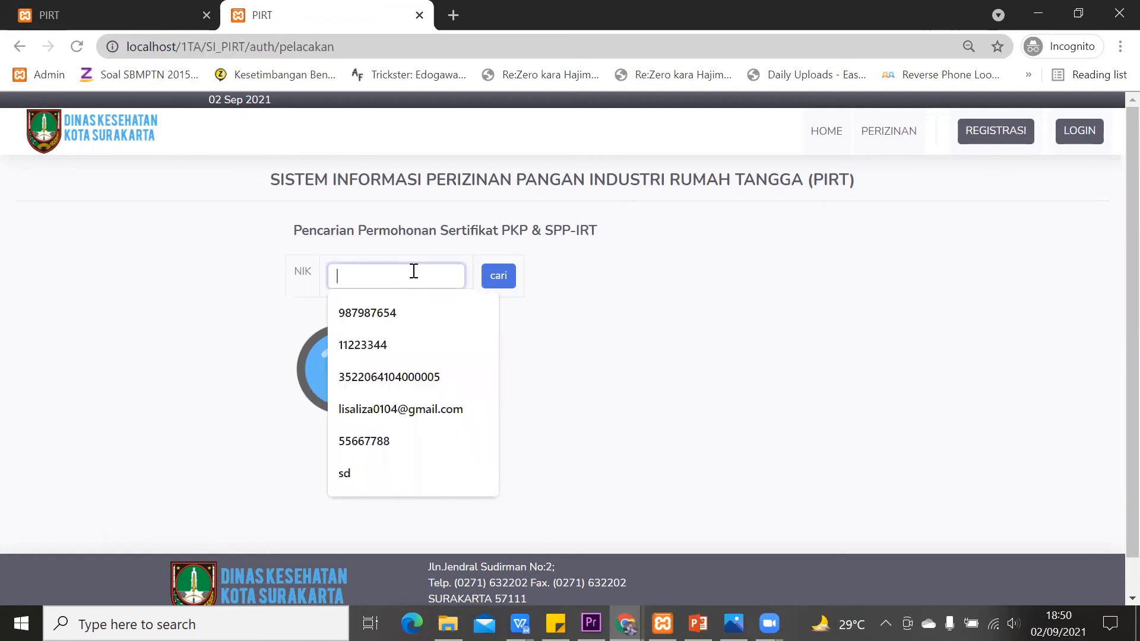
pyautogui.write('55667788')
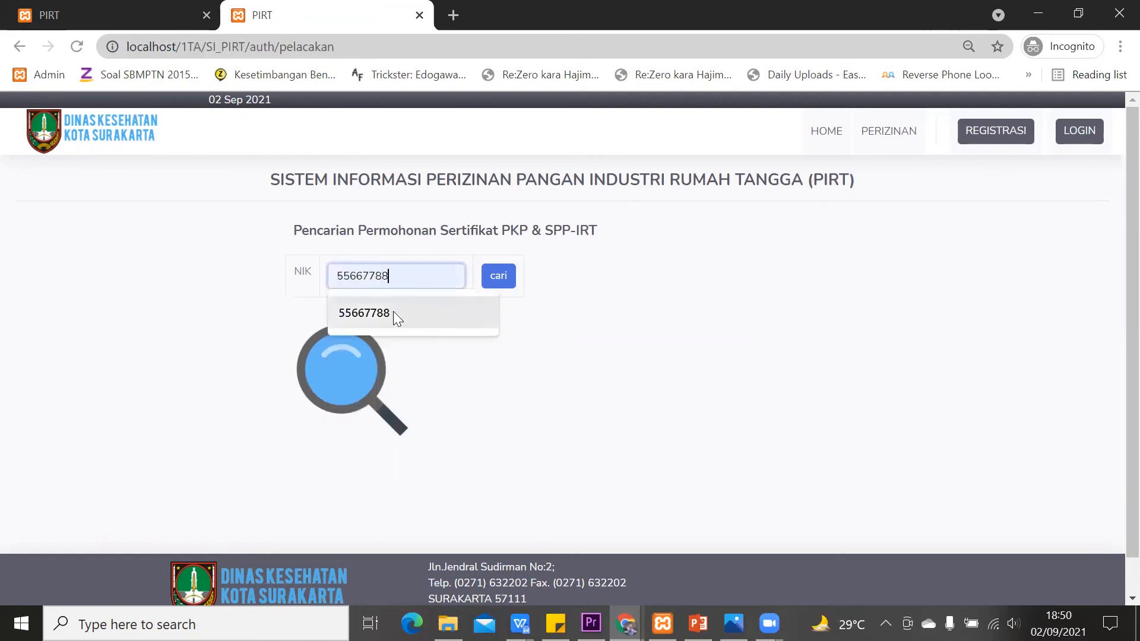
pyautogui.click(393, 311)
pyautogui.click(506, 288)
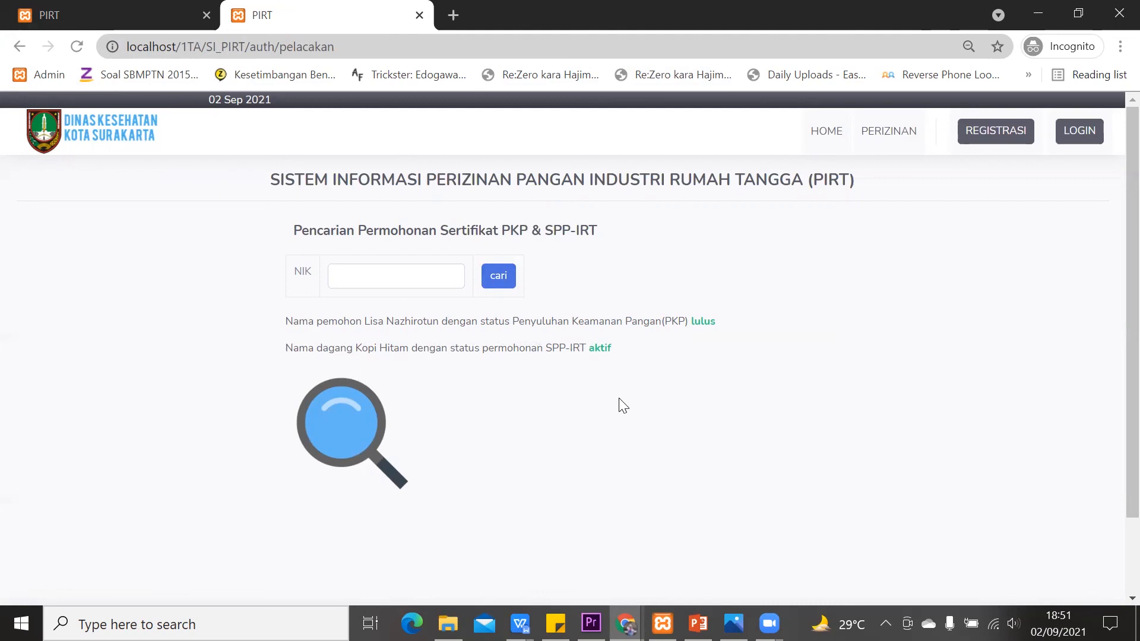
pyautogui.click(582, 28)
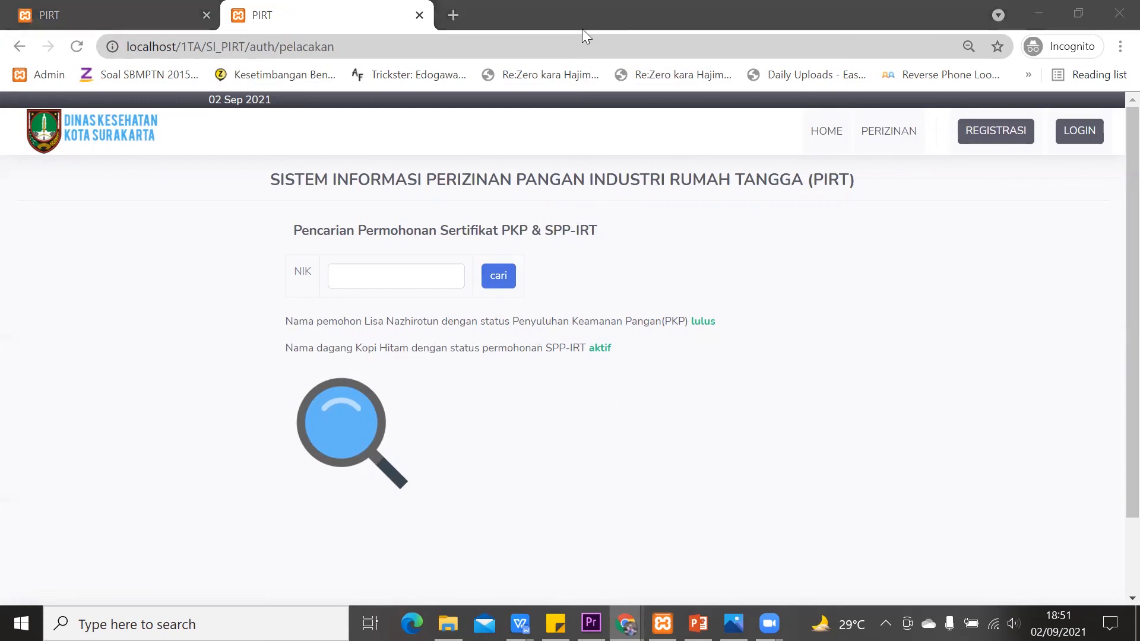